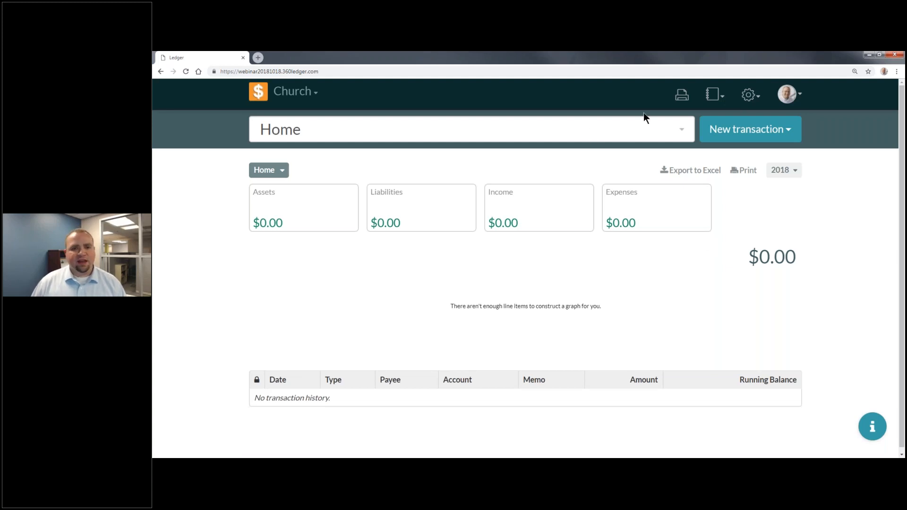
left_click(659, 131)
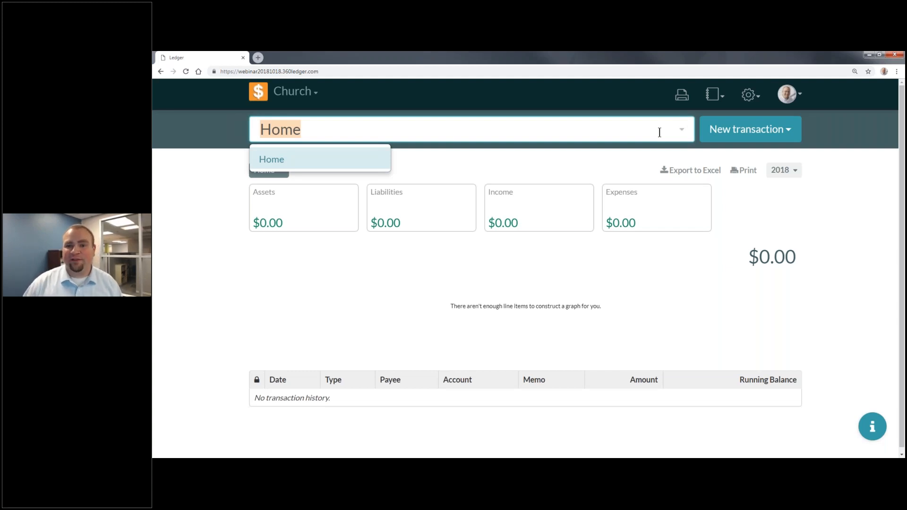
left_click(842, 174)
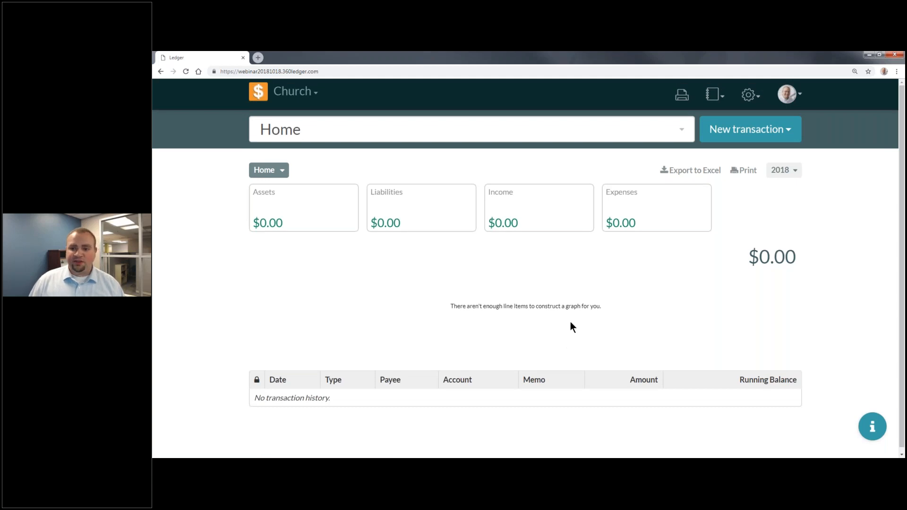
- Start a new book named School in the Books settings, with July as the starting month of its fiscal year
left_click(750, 98)
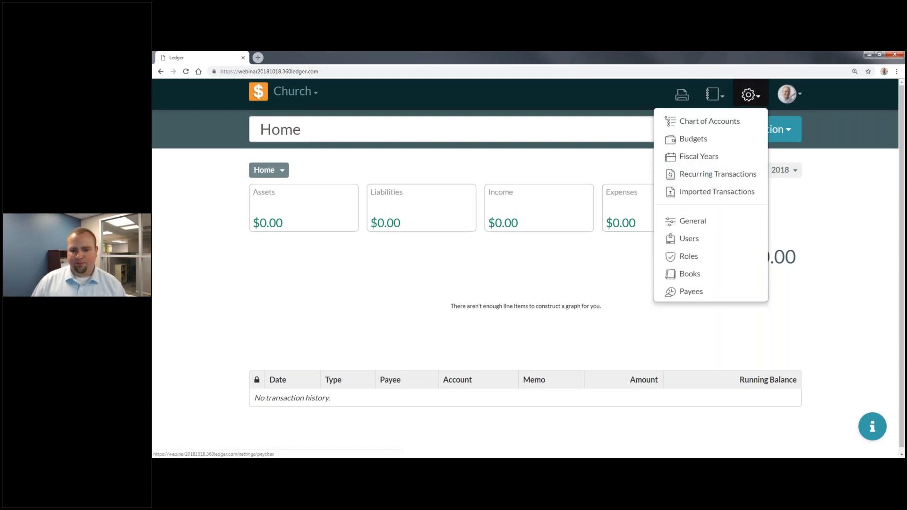
left_click(725, 279)
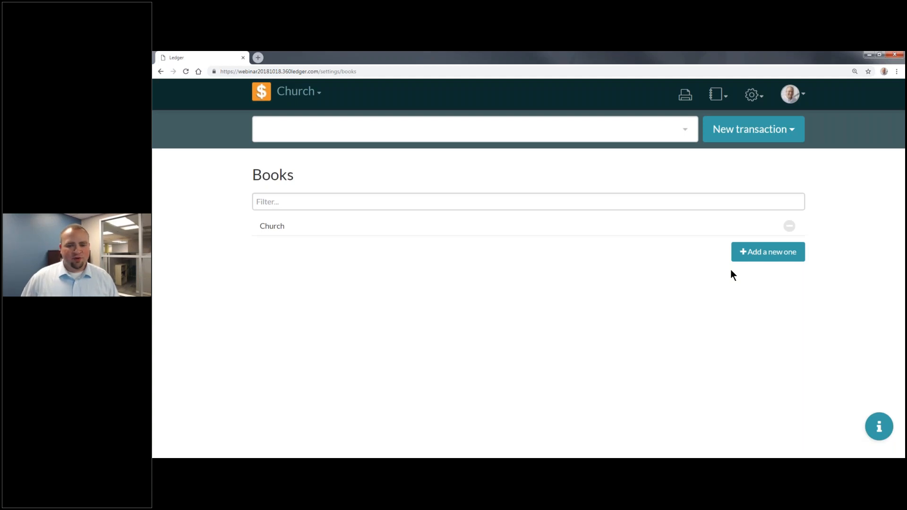
left_click(786, 259)
left_click(315, 251)
type("School")
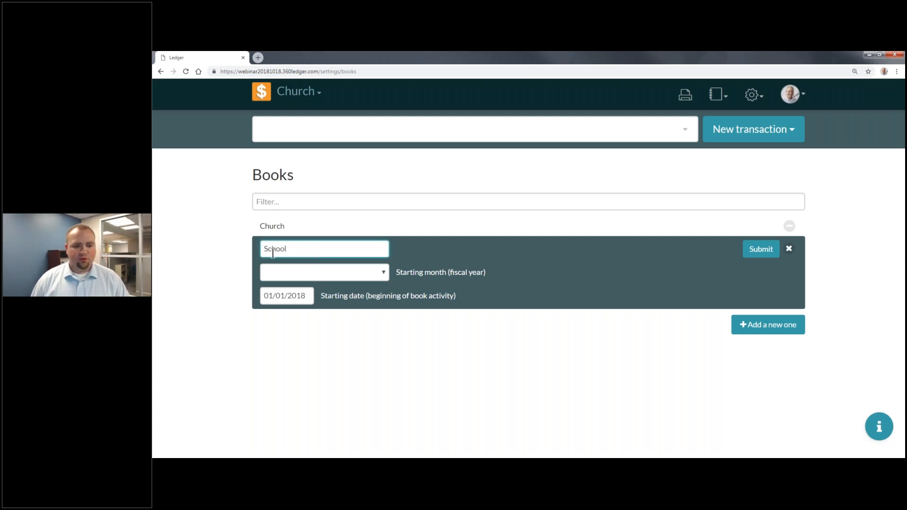
left_click(298, 271)
left_click(293, 356)
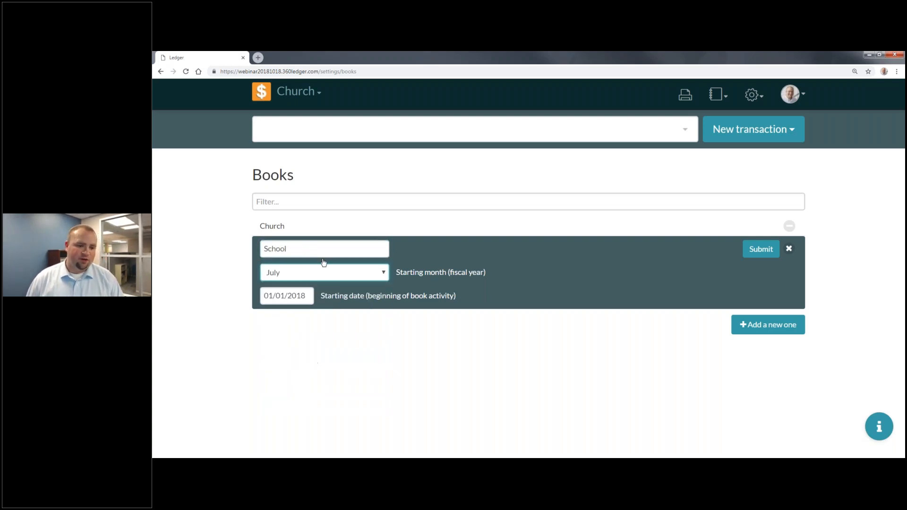
- Set the School book's starting date to 07/01/2018 and submit the new book
left_click(285, 296)
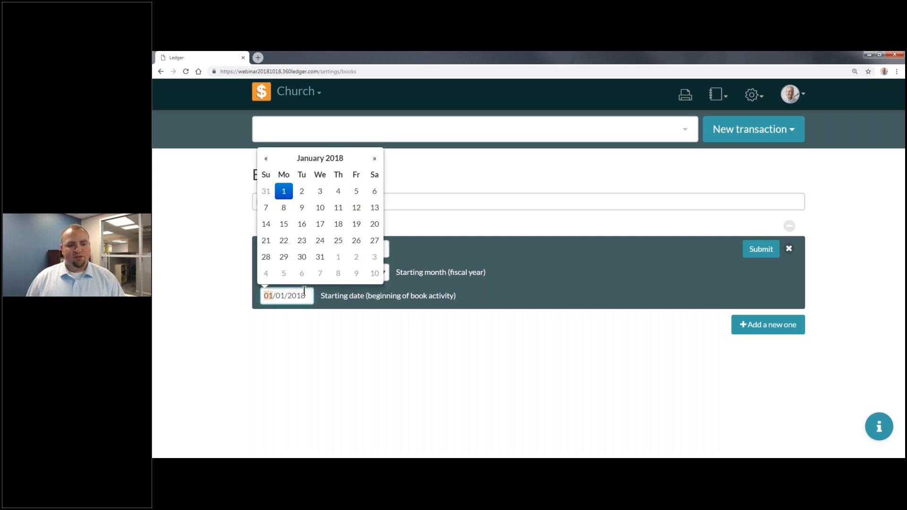
left_click(266, 158)
left_click(266, 159)
left_click(266, 158)
double_click(374, 159)
double_click(375, 159)
triple_click(374, 159)
left_click(375, 159)
left_click(374, 161)
left_click(266, 208)
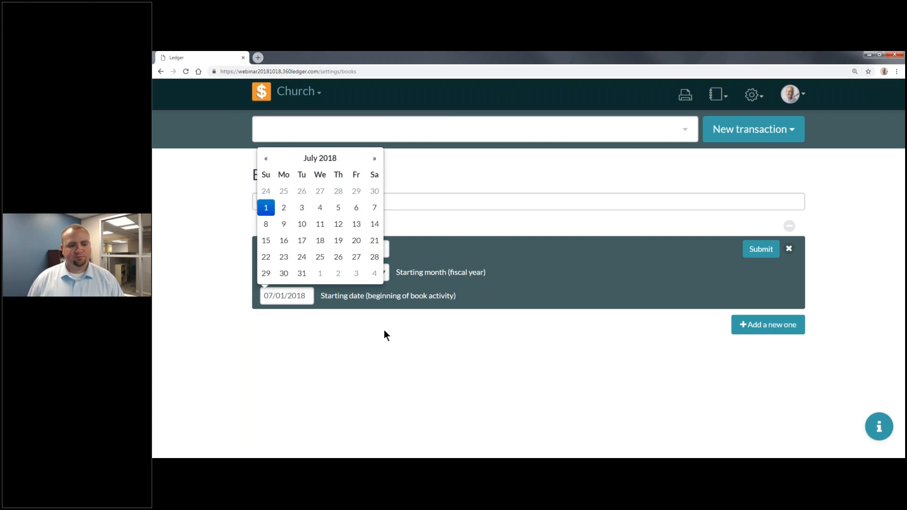
left_click(761, 254)
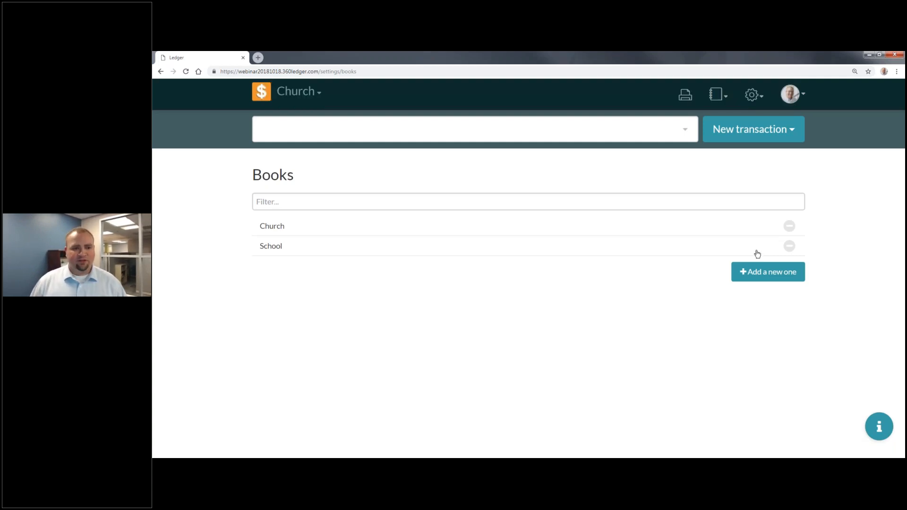
- View the list of available books, and examine the starting month choices for the next fiscal year in the Fiscal Years settings
left_click(313, 94)
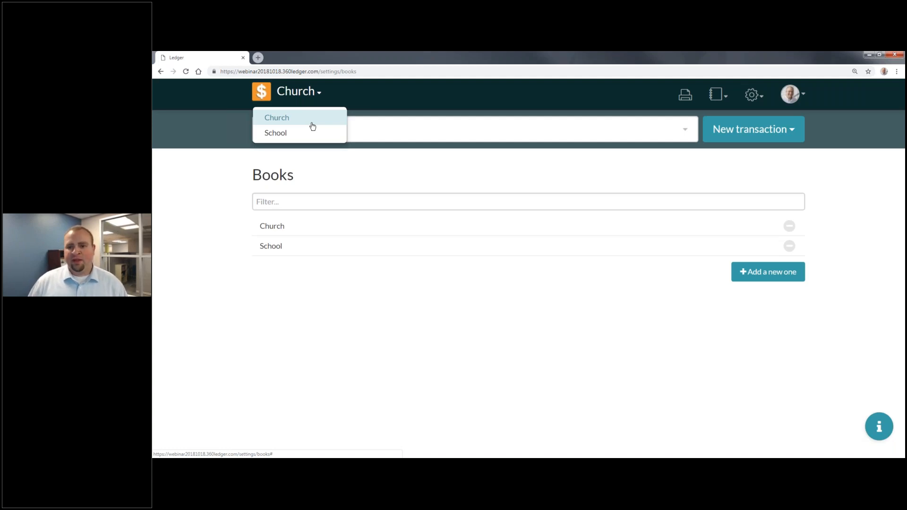
left_click(760, 96)
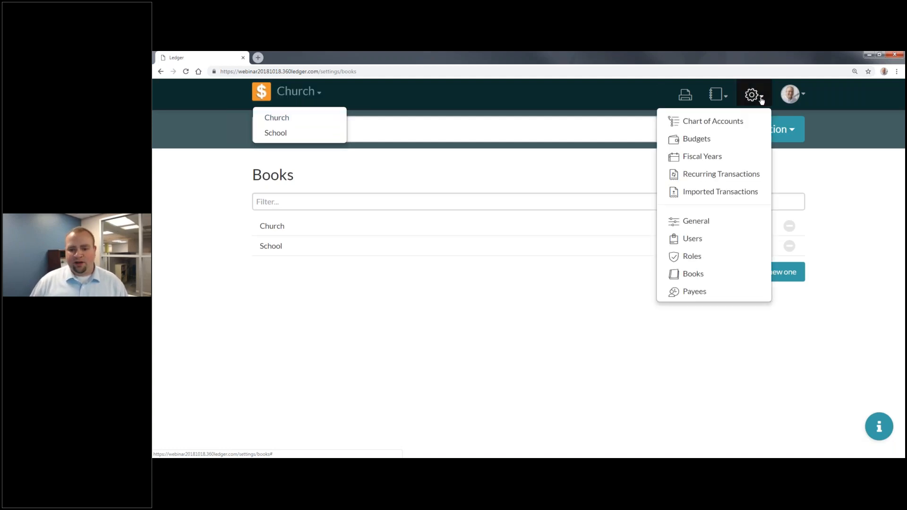
left_click(734, 160)
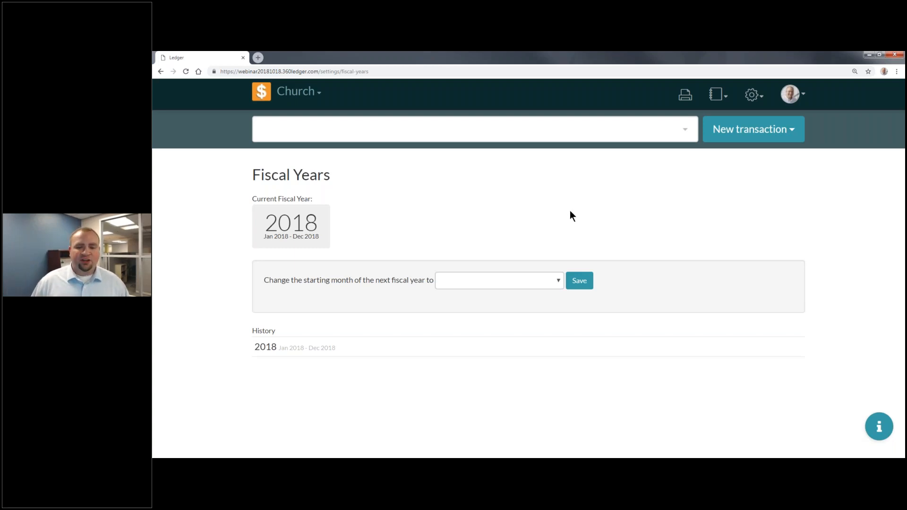
left_click(511, 283)
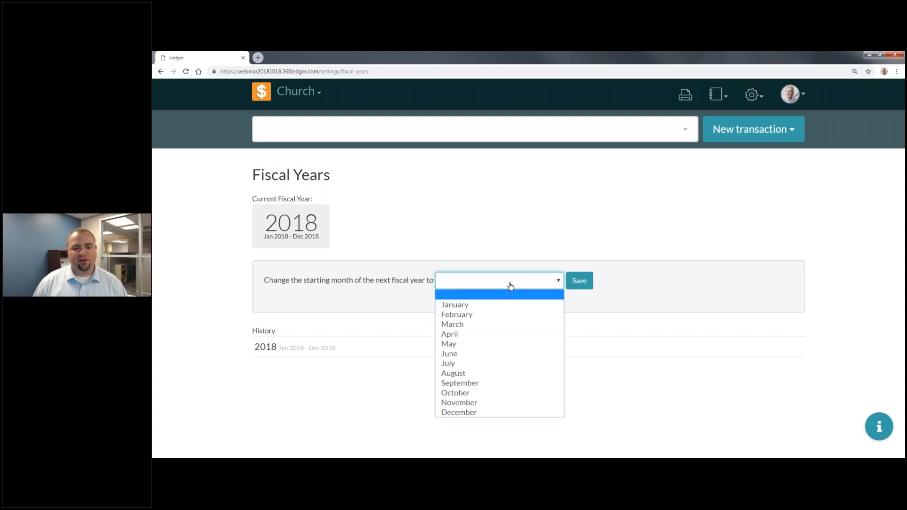
left_click(510, 285)
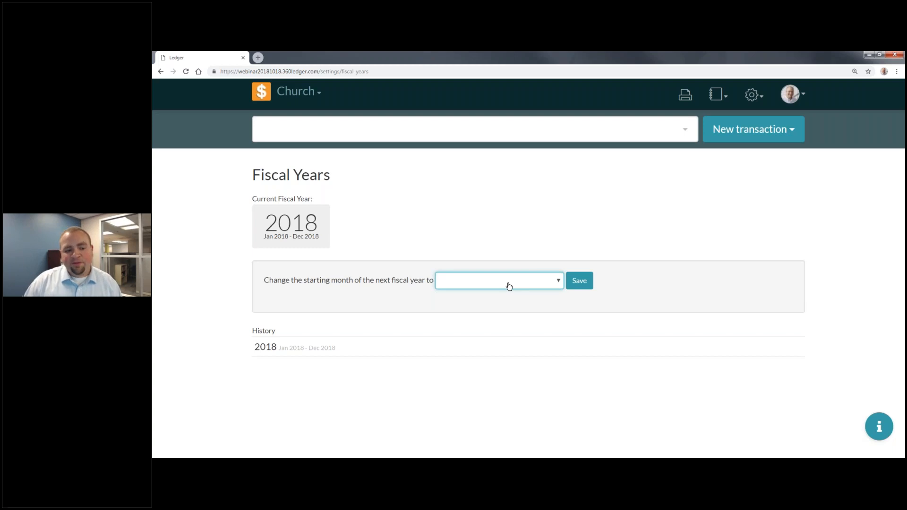
- Open the Chart of Accounts settings for the Church book
left_click(750, 105)
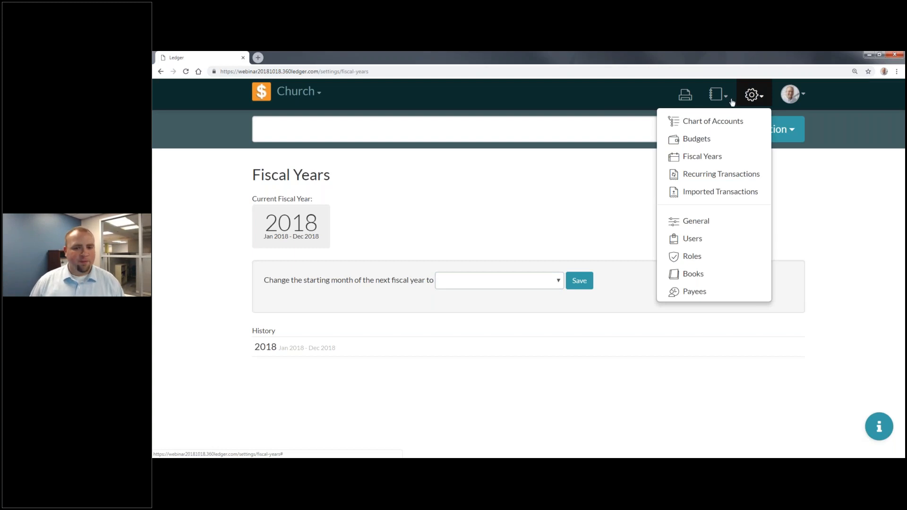
left_click(723, 123)
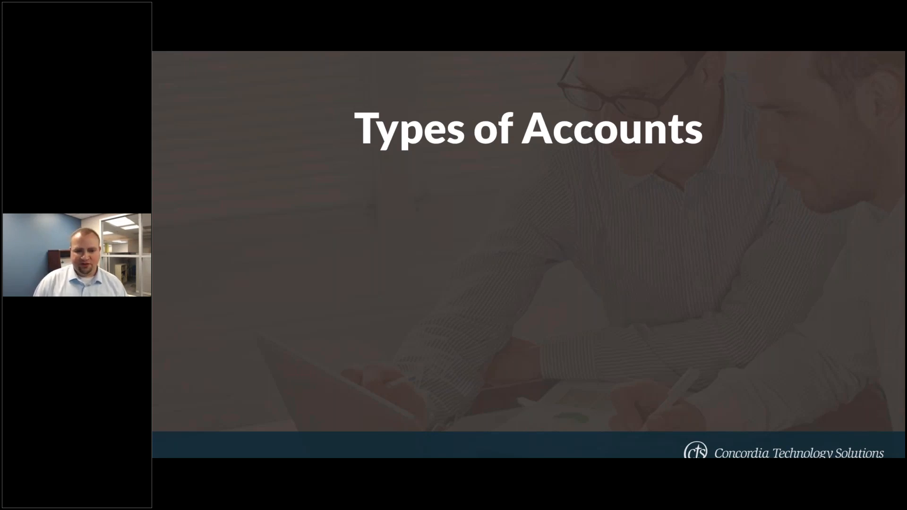
key("Right")
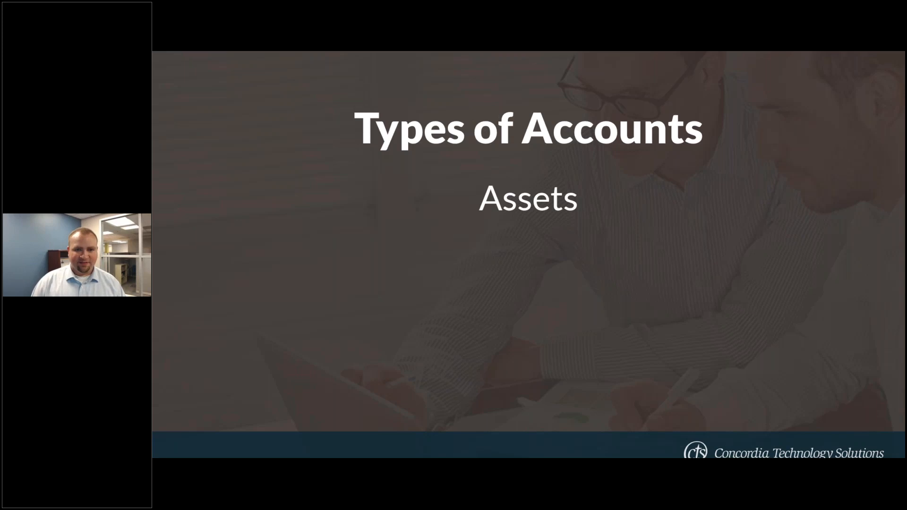
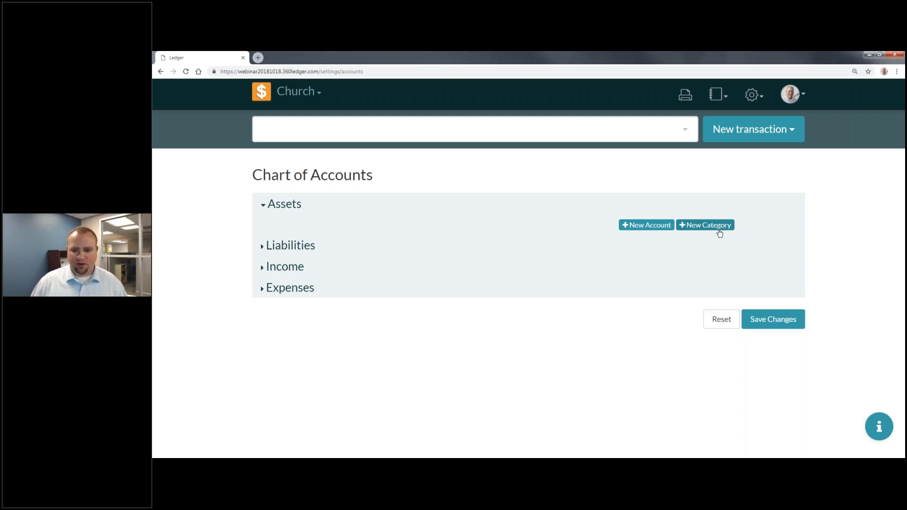
- Add a category named Bakersville National Bank under Assets in the chart of accounts
left_click(718, 227)
left_click(286, 226)
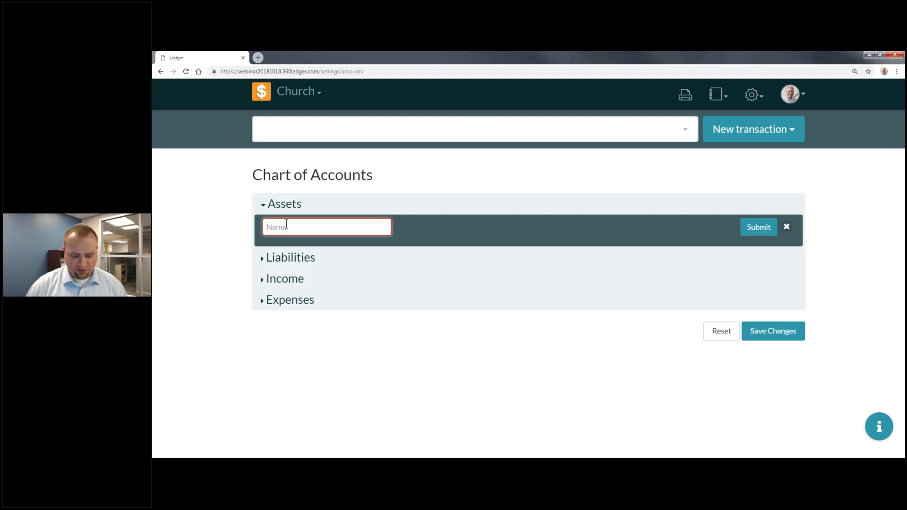
type("Bakersvile")
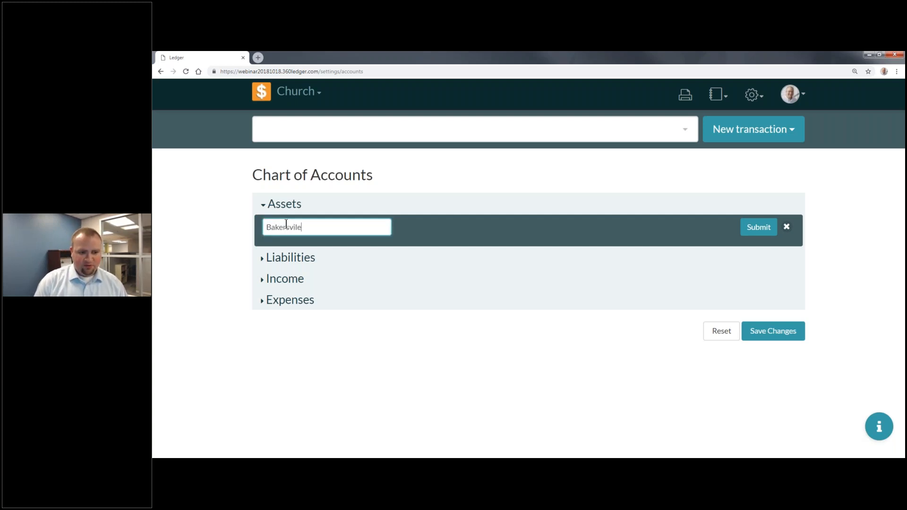
key("BackSpace")
type("le N")
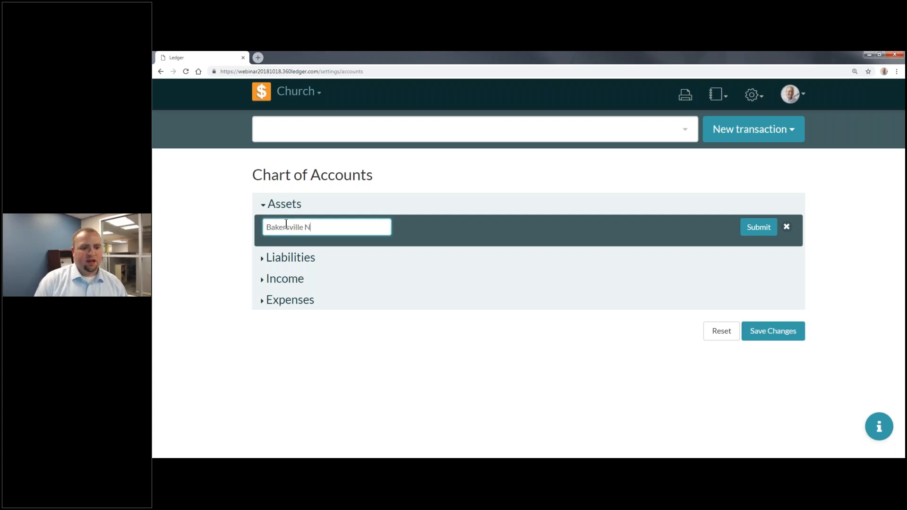
type("ational Bank")
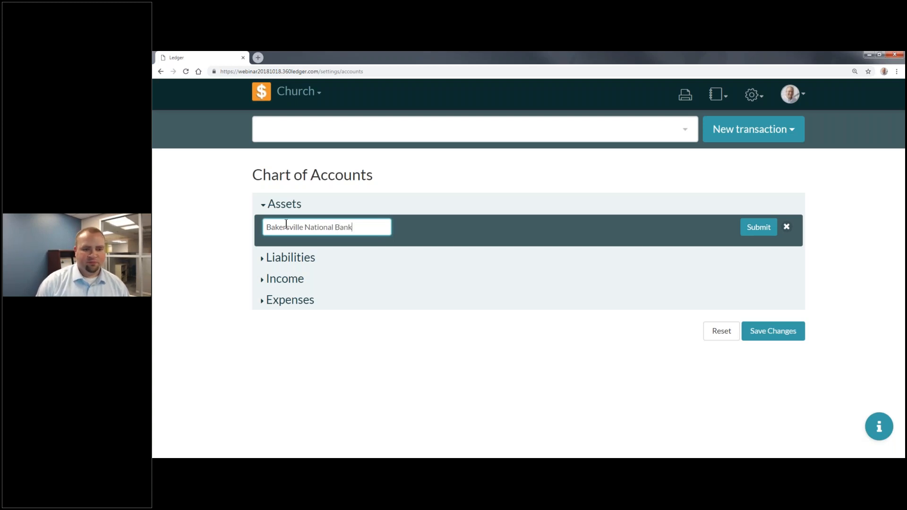
key("Return")
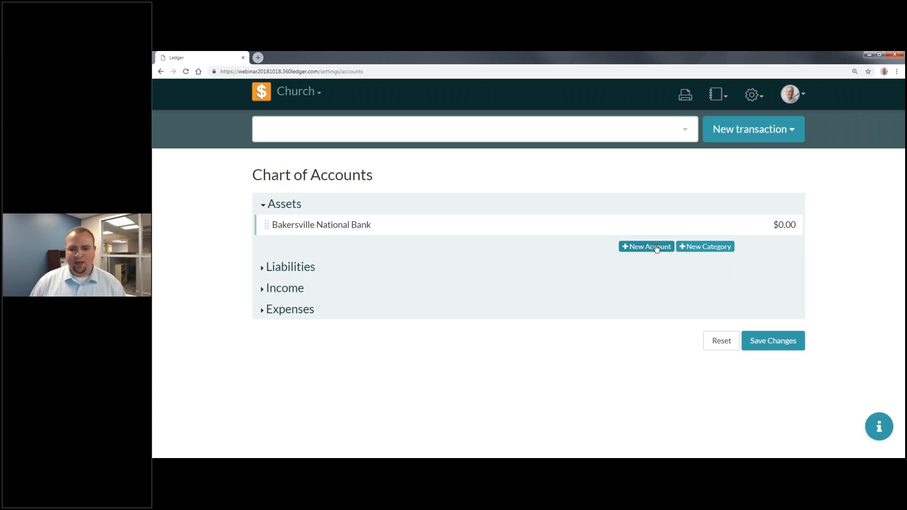
- Add two more categories under Assets, named Savings and Checking
left_click(701, 251)
left_click(344, 249)
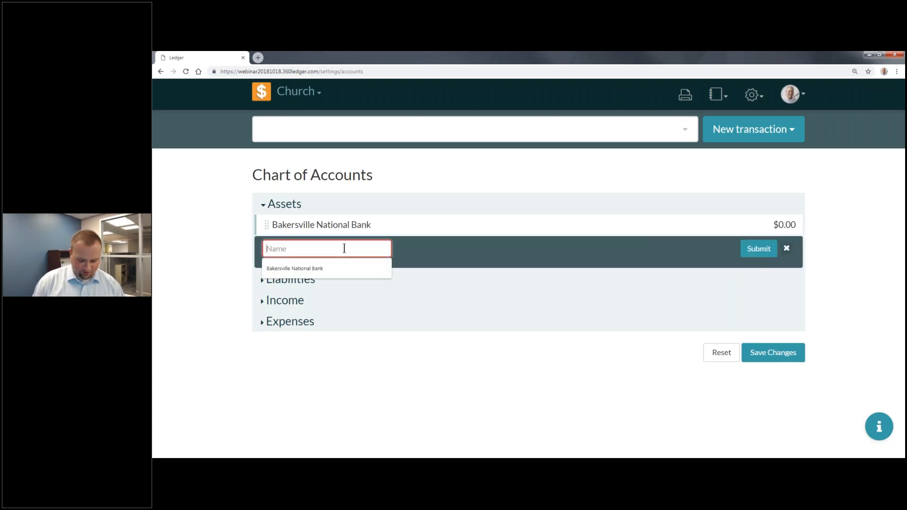
type("Savings")
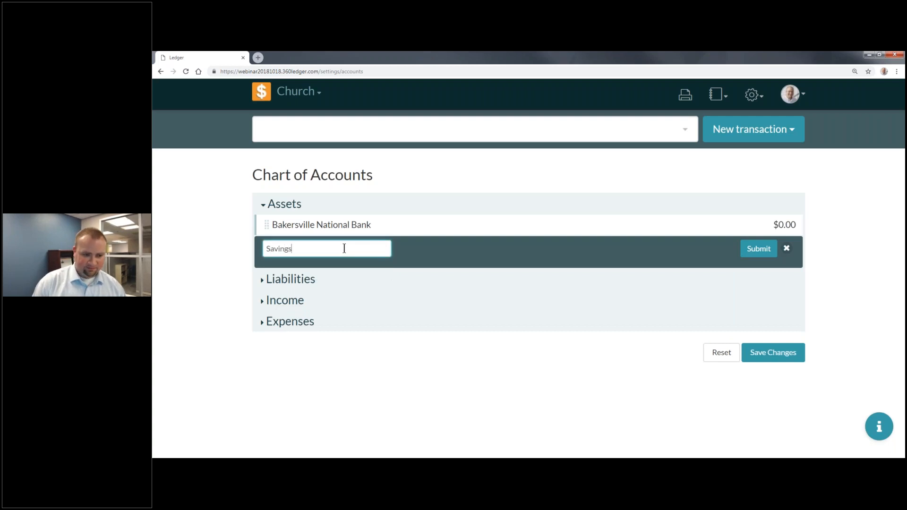
key("Return")
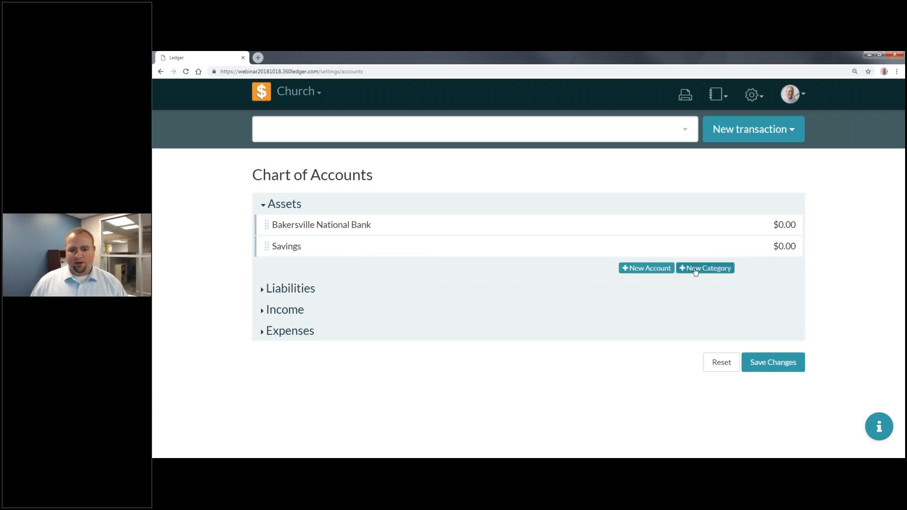
left_click(696, 269)
type("Checking")
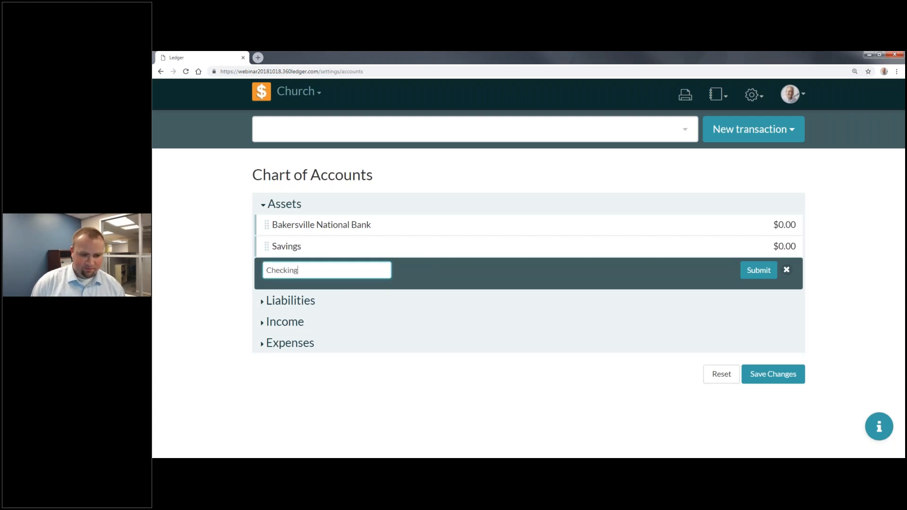
key("Return")
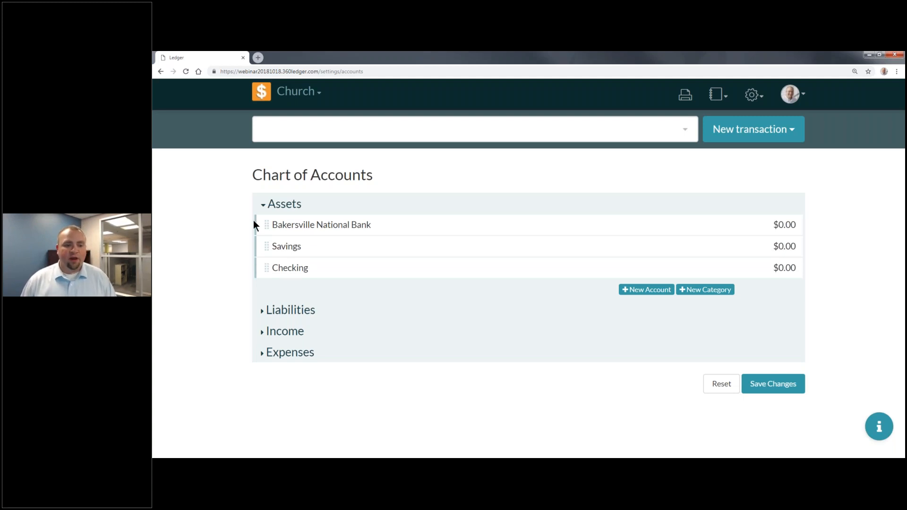
- Nest the Savings and Checking categories beneath Bakersville National Bank
left_click_drag(271, 226, 442, 246)
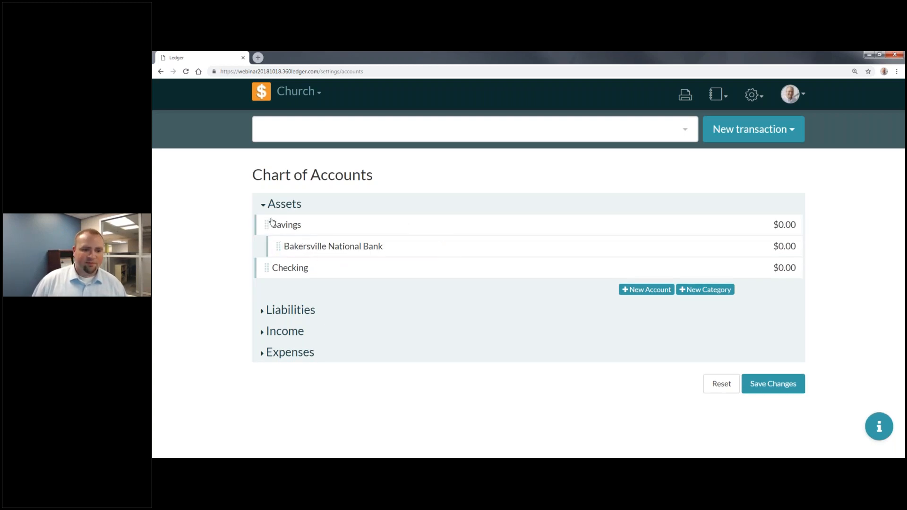
left_click_drag(278, 246, 328, 252)
left_click_drag(264, 268, 299, 264)
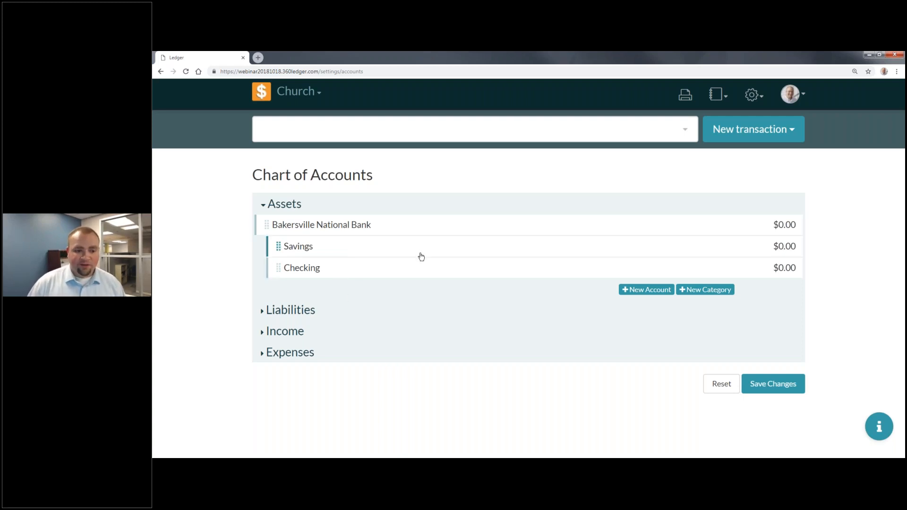
- Delete the Checking and Savings categories from Assets
left_click(330, 276)
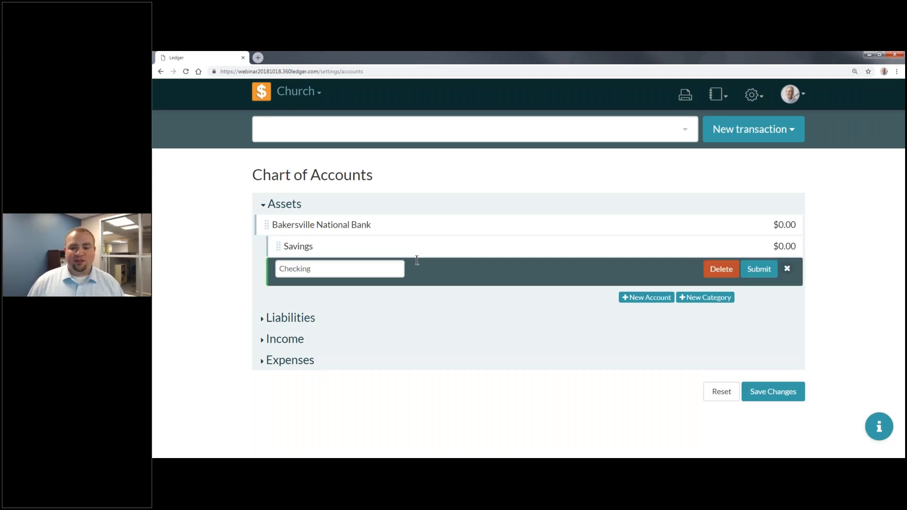
left_click(718, 270)
left_click(709, 250)
left_click(725, 249)
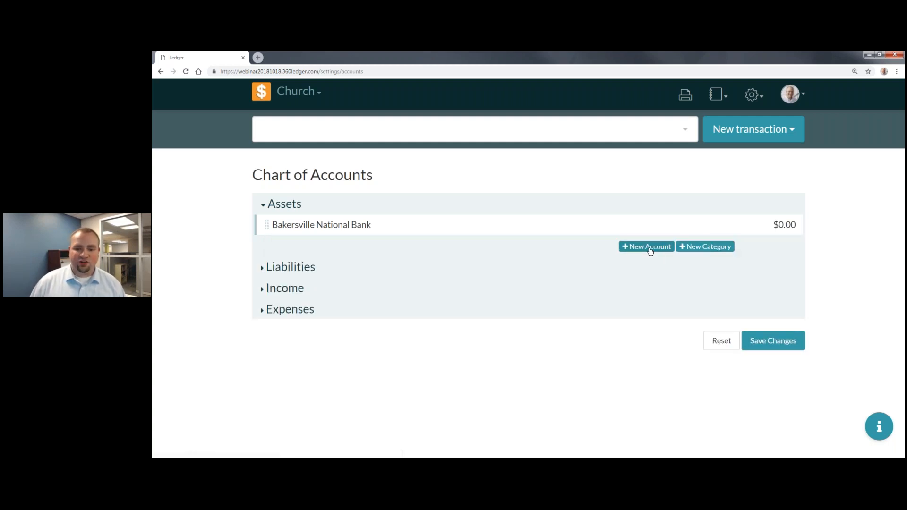
- Add a Savings account under Assets with an account number and initial balance 0, and nest it beneath Bakersville National Bank
left_click(630, 252)
left_click(304, 248)
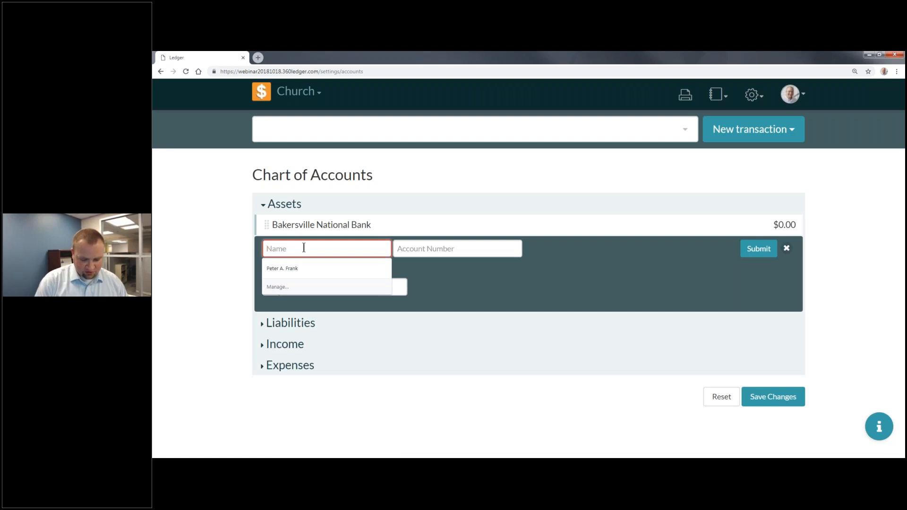
type("S")
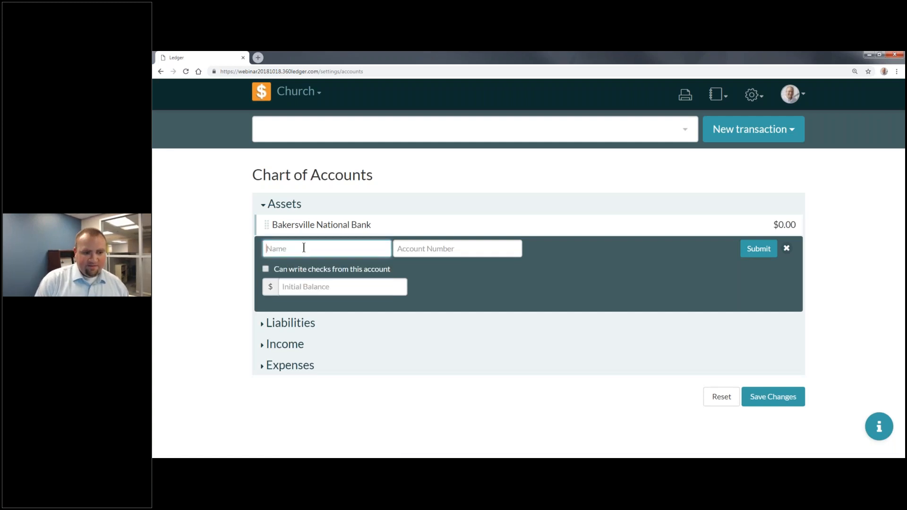
type("avings")
key("Tab")
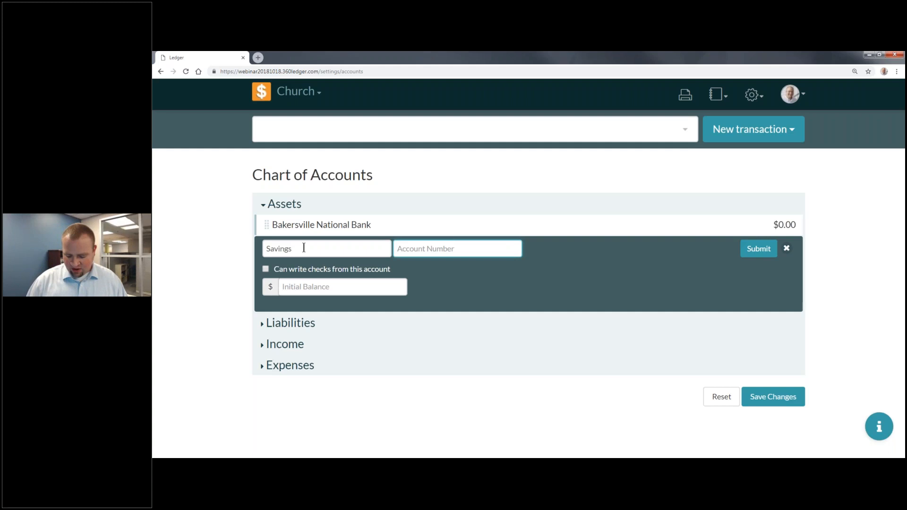
type("123456")
left_click(322, 286)
type("0")
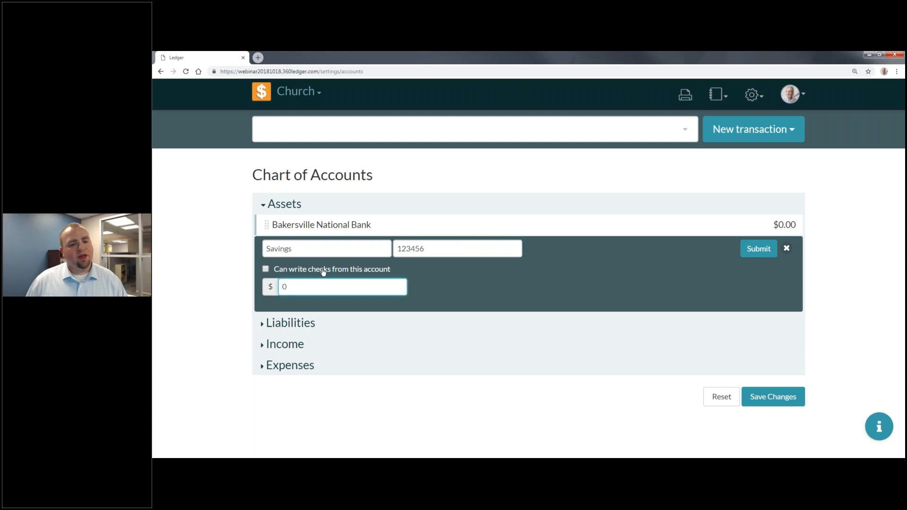
left_click(768, 251)
left_click_drag(294, 247, 320, 235)
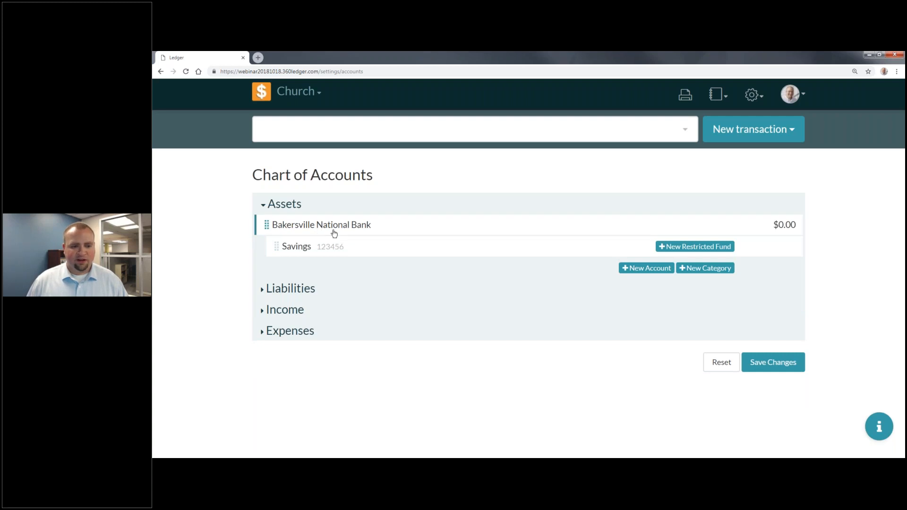
- Add a Checking account under Assets with an account number, initial balance 0 and check writing enabled
left_click(650, 268)
left_click(379, 270)
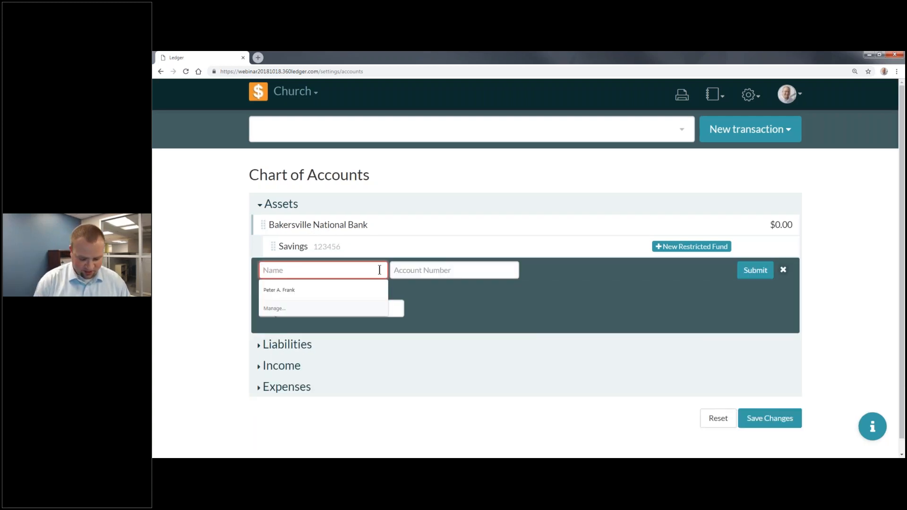
type("Checking")
left_click(407, 270)
type("459789")
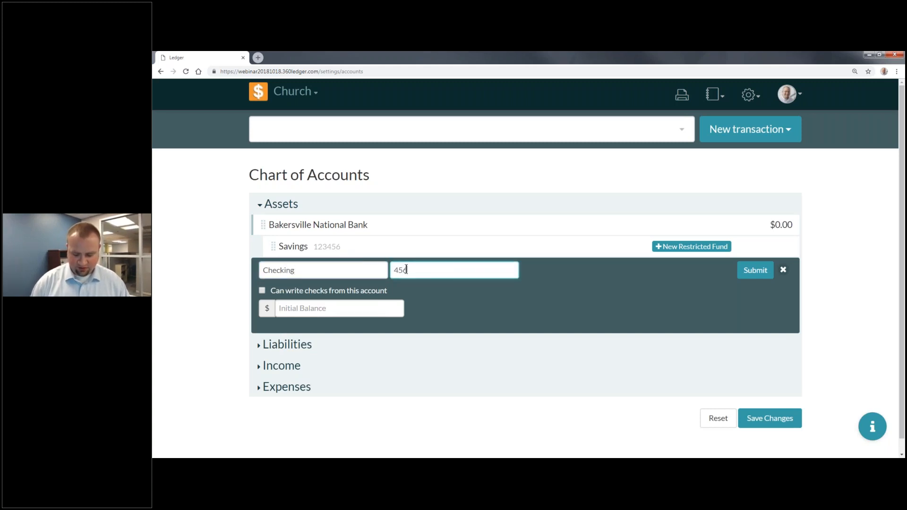
left_click(279, 308)
type("0")
left_click(262, 292)
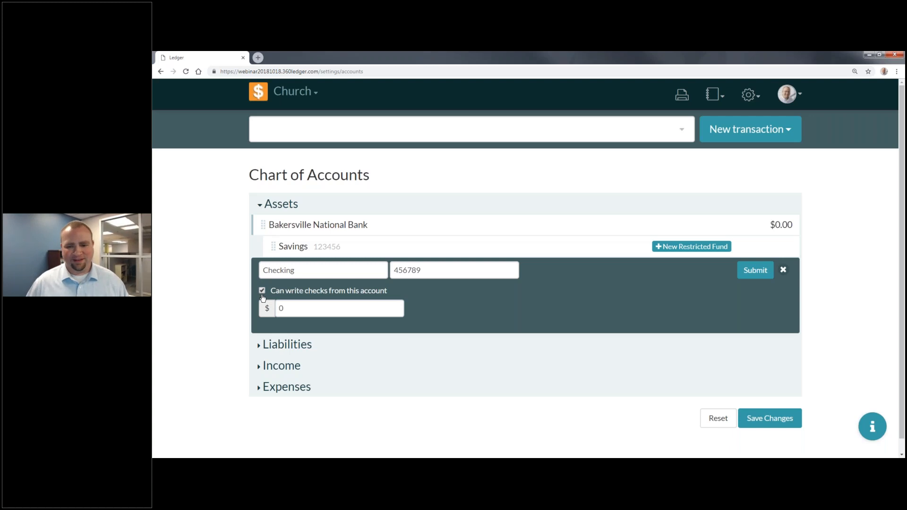
left_click(748, 272)
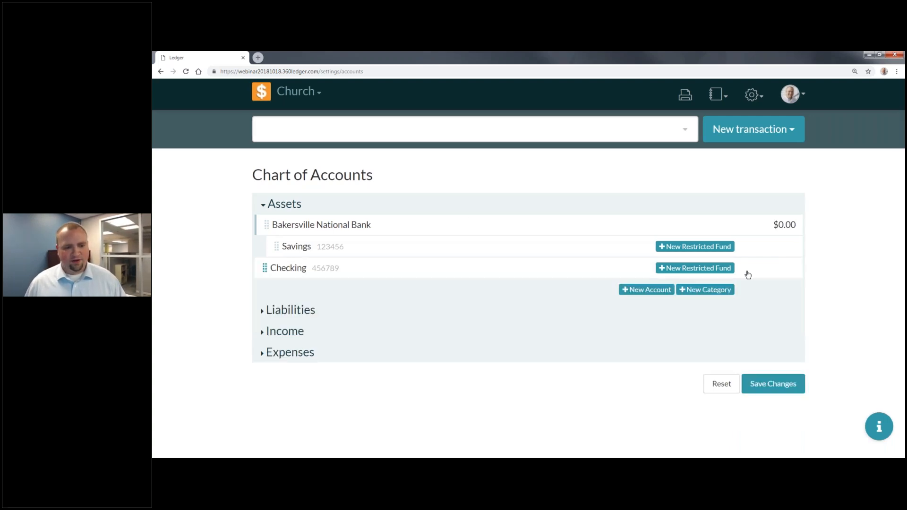
- Nest the Checking account beneath Bakersville National Bank and save the chart of accounts changes
left_click_drag(282, 268, 264, 226)
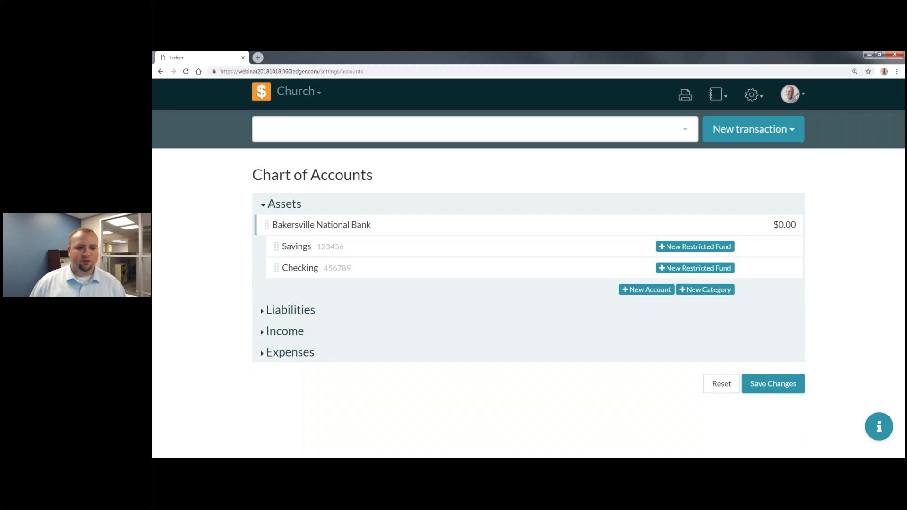
left_click_drag(277, 268, 399, 268)
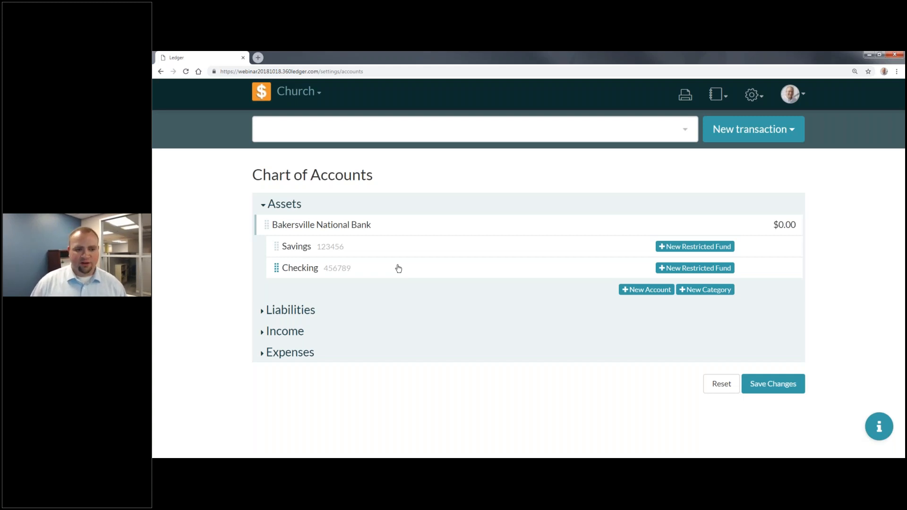
left_click(753, 381)
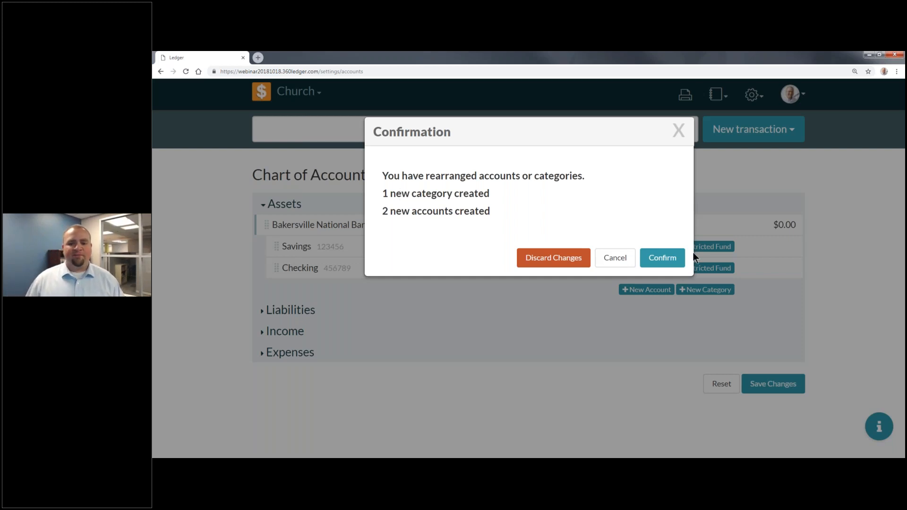
left_click(675, 260)
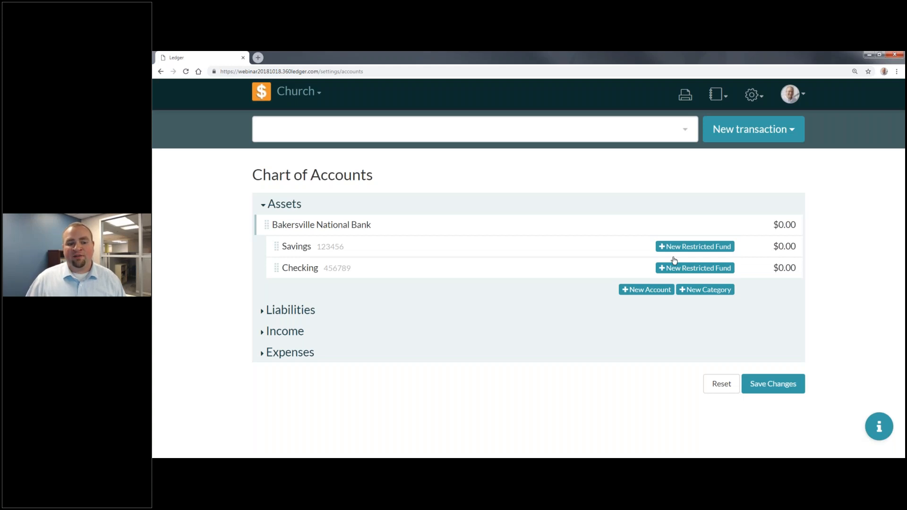
- Add a category named Bakersville National Bank under Liabilities in the chart of accounts
left_click(297, 313)
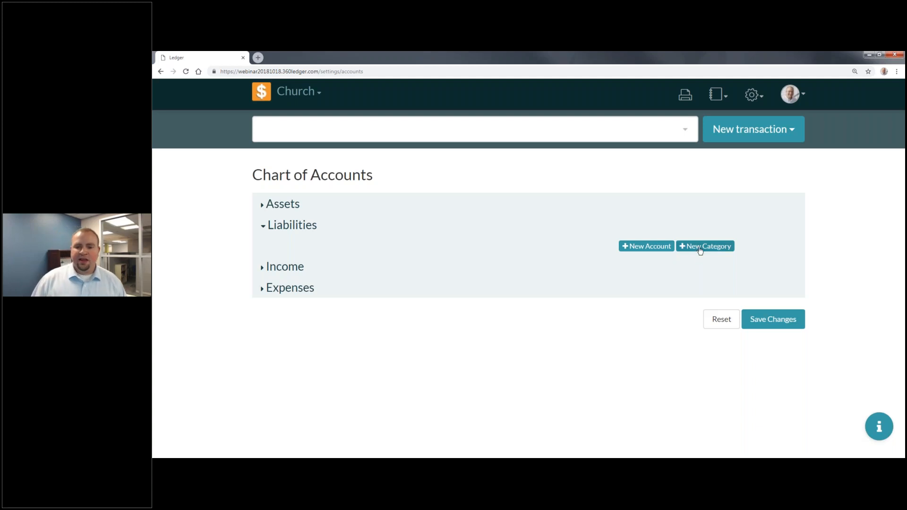
left_click(704, 247)
left_click(356, 244)
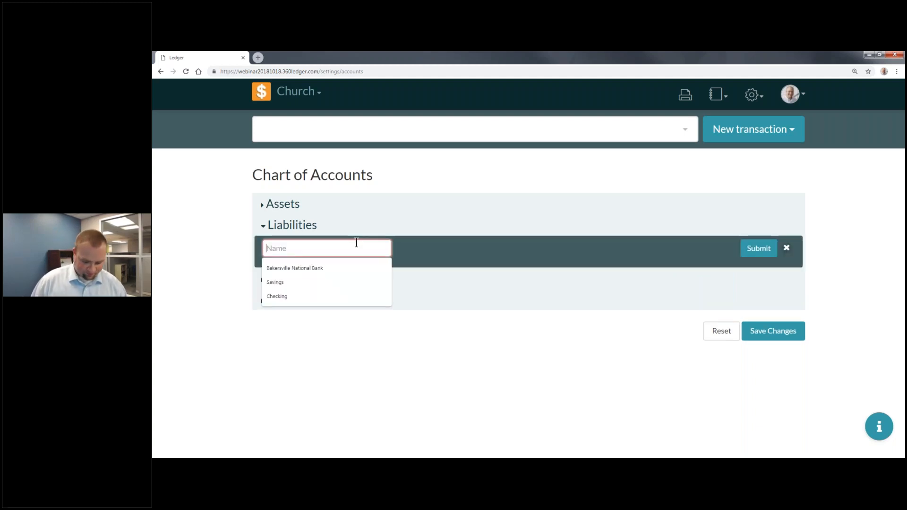
type("Bakes")
key("BackSpace")
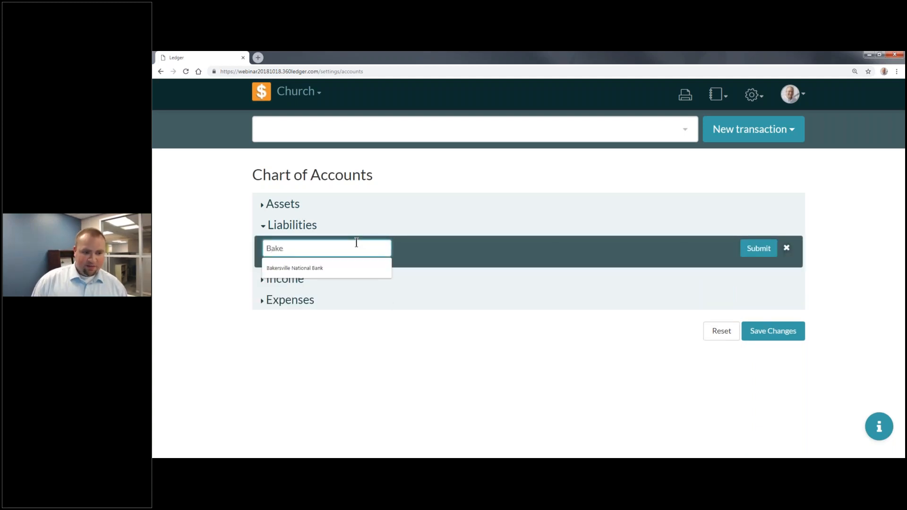
key("Down")
key("Return")
left_click(759, 249)
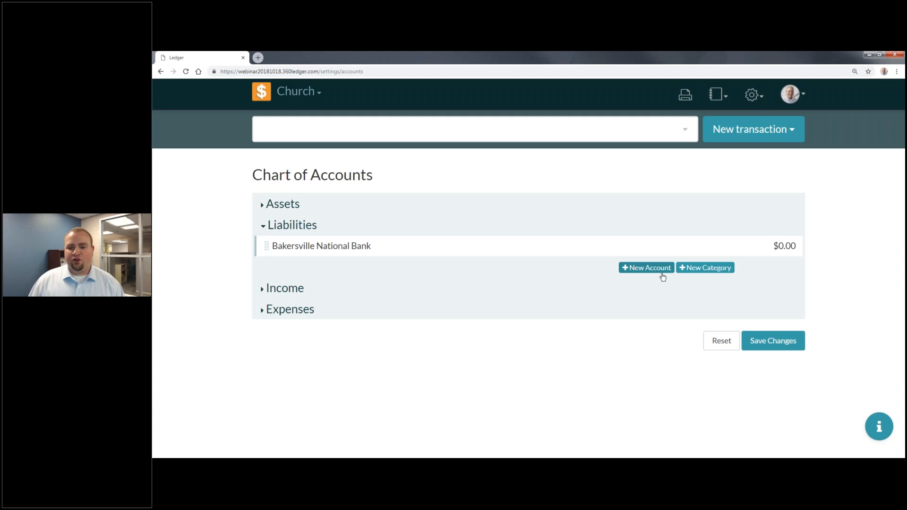
- Add a liability account named Pastor's Credit Card and enter its account number
left_click(648, 268)
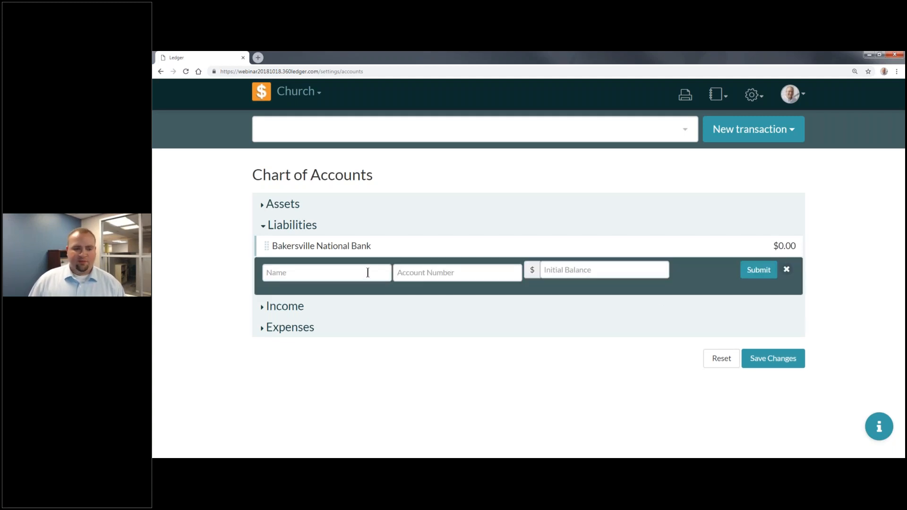
left_click(368, 273)
type("Pastors")
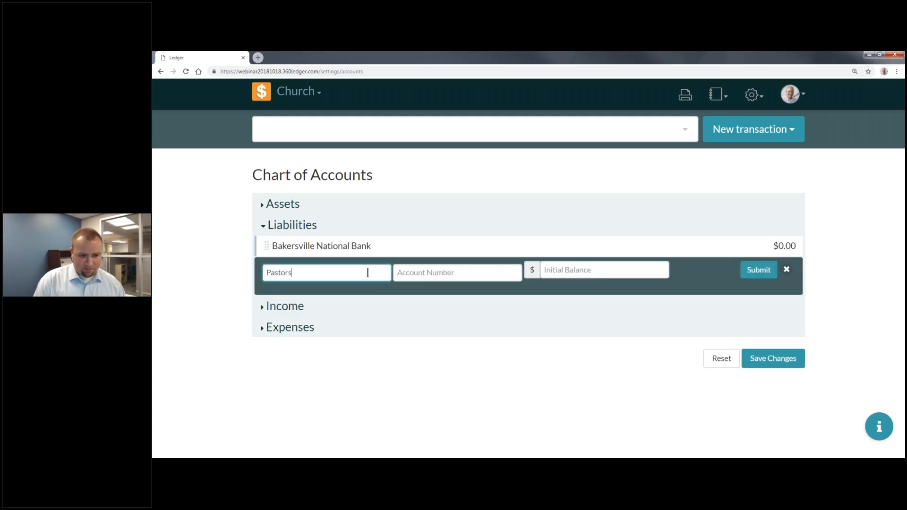
key("BackSpace")
type("'s Credit")
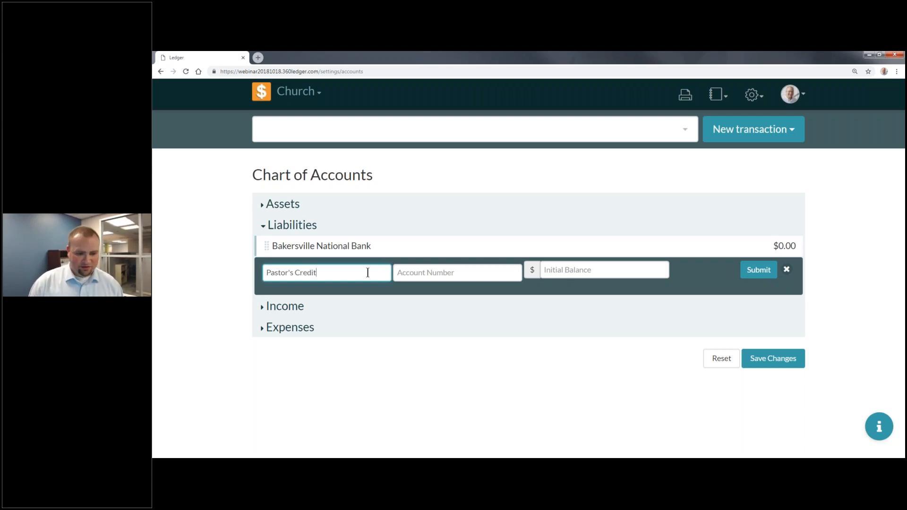
type("Card")
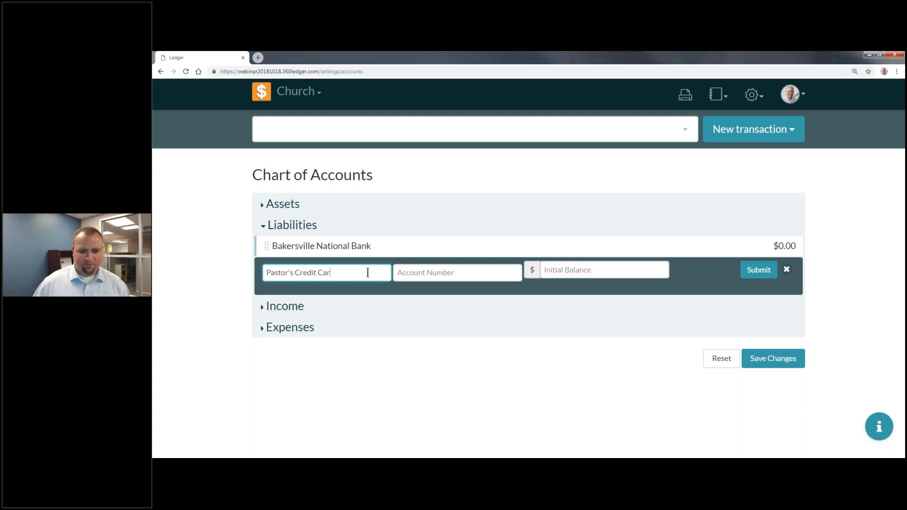
left_click(428, 271)
type("789132")
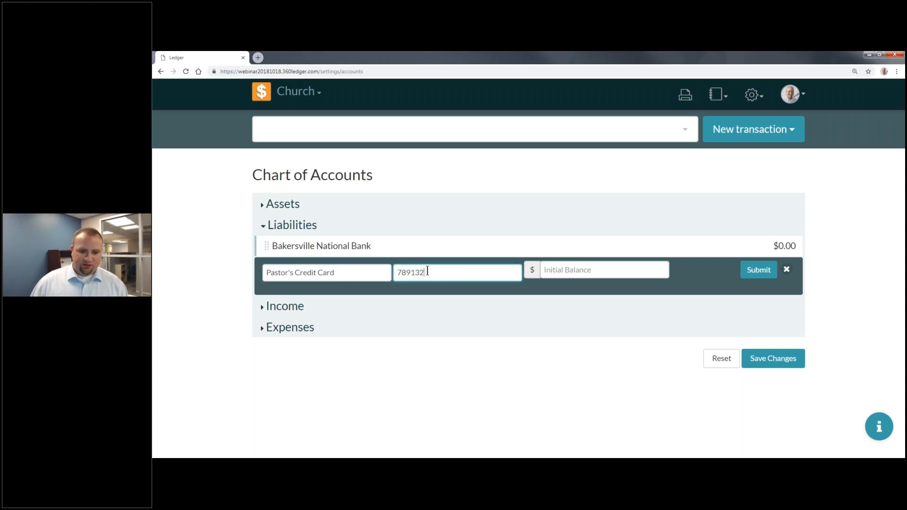
left_click(592, 270)
left_click(755, 269)
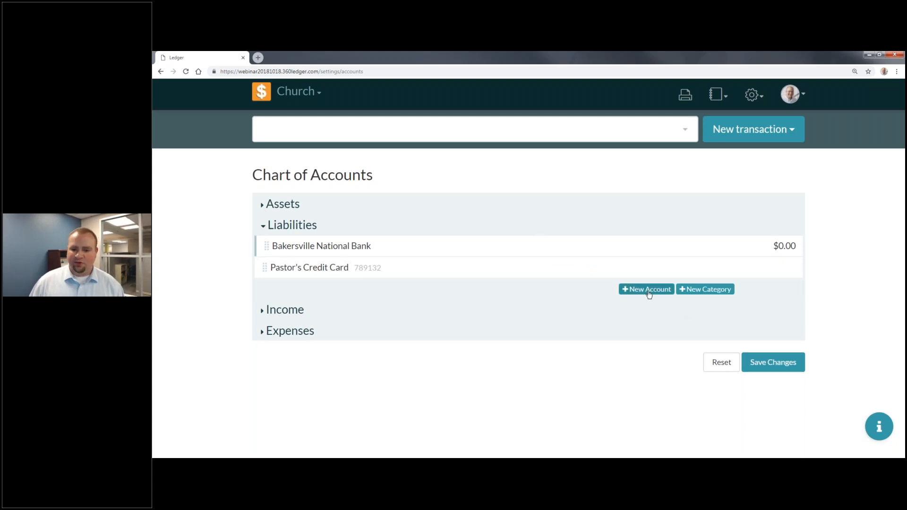
left_click(646, 289)
left_click(367, 293)
type("C")
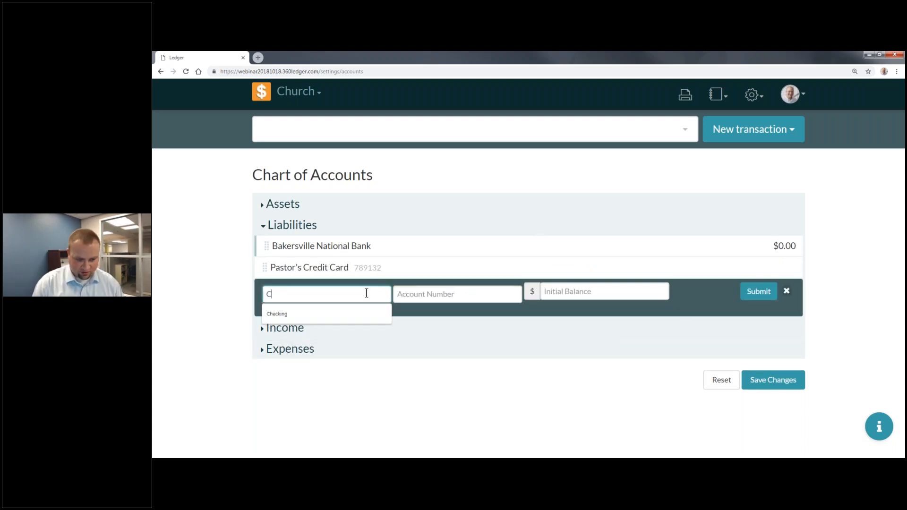
type("hurch Credit Card")
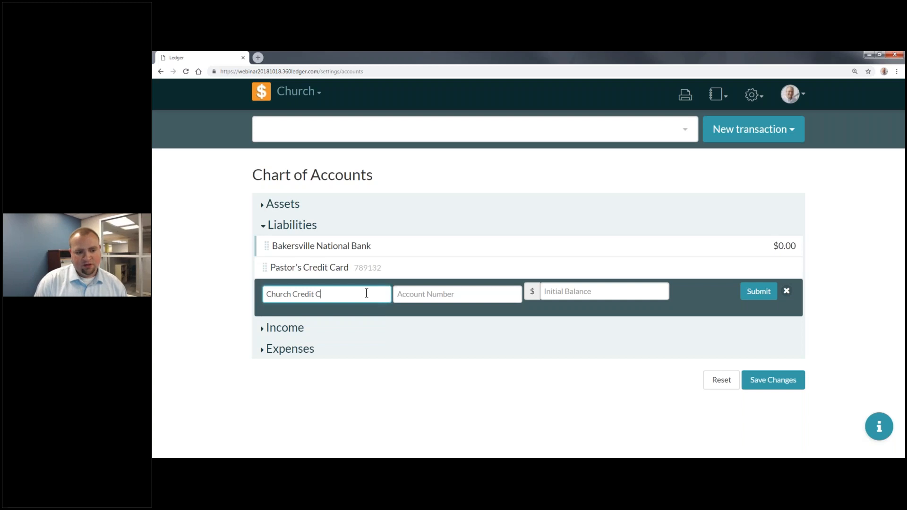
left_click(453, 296)
type("456")
type("123")
left_click(548, 271)
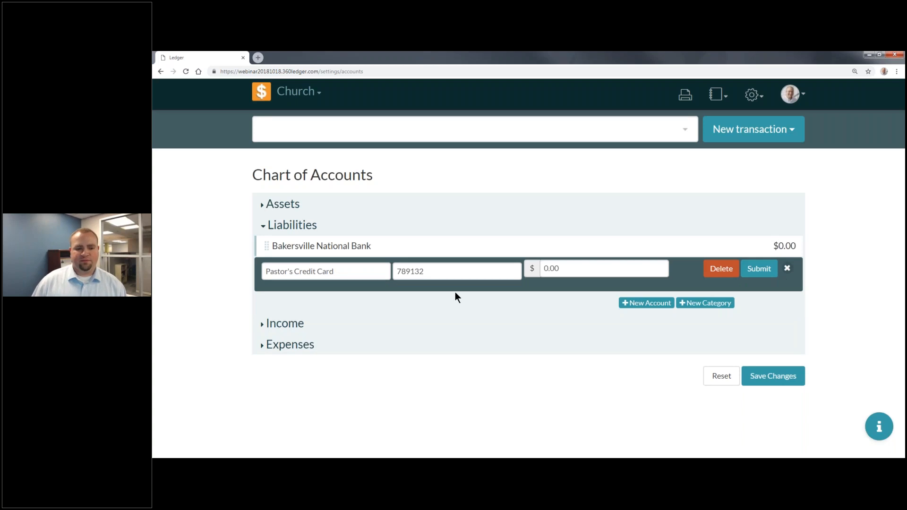
left_click(788, 268)
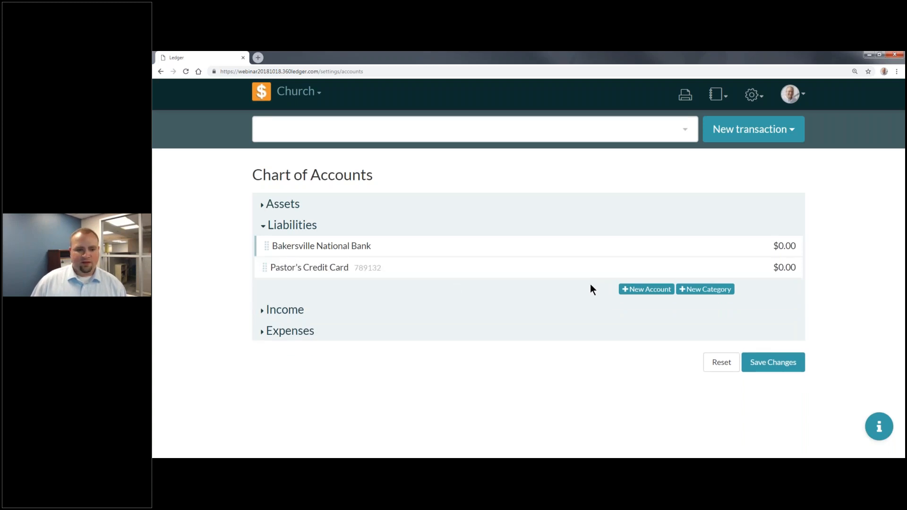
- Add a liability account named Church Credit Card with its account number and initial balance 0
left_click(646, 289)
left_click(333, 295)
type("Church Credit Card")
left_click(415, 295)
type("456123")
key("Tab")
type("0")
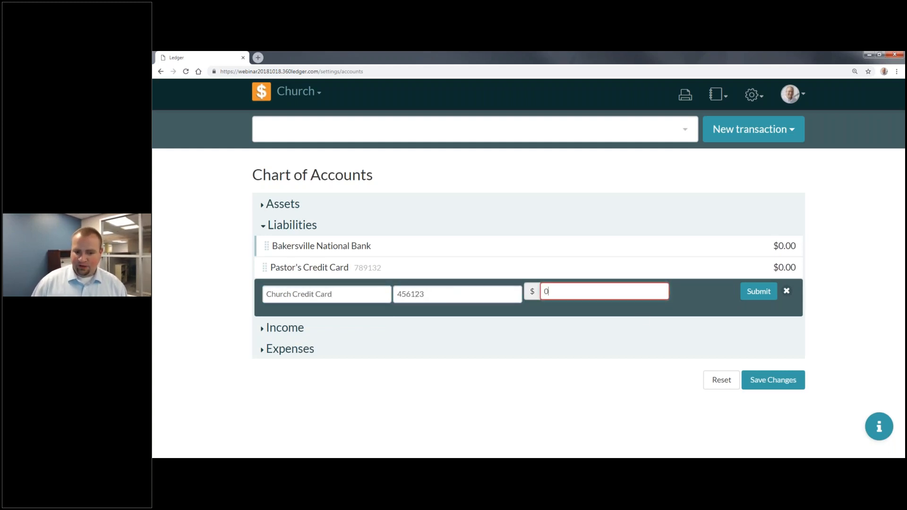
left_click(762, 293)
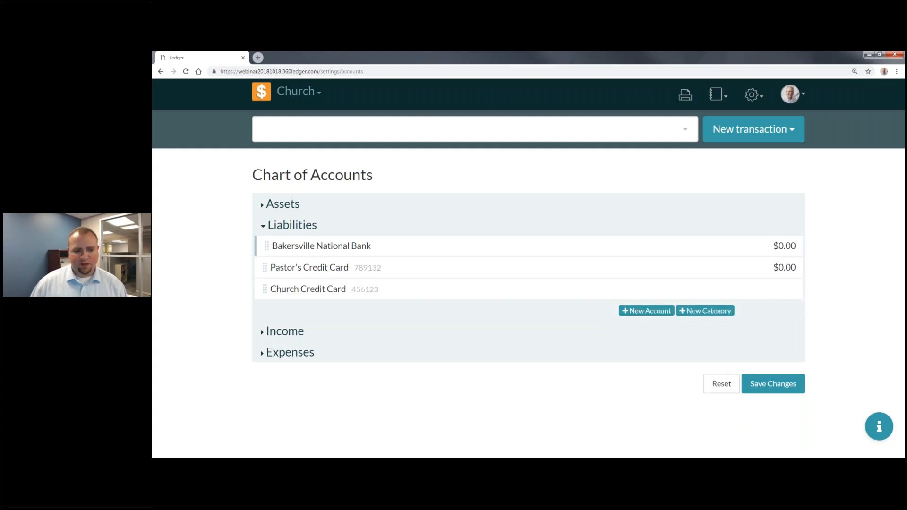
- Nest both credit card accounts beneath Bakersville National Bank in Liabilities and save the changes
left_click_drag(330, 268, 341, 269)
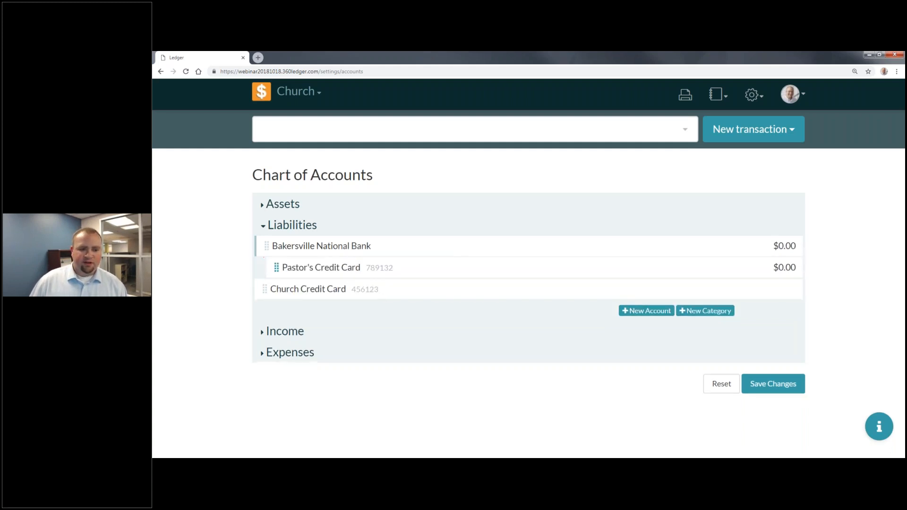
left_click_drag(265, 290, 542, 280)
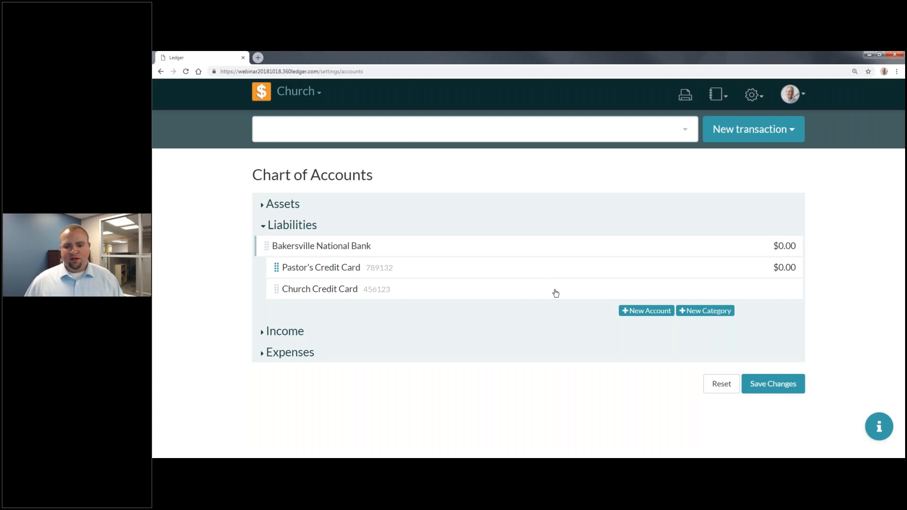
left_click(768, 389)
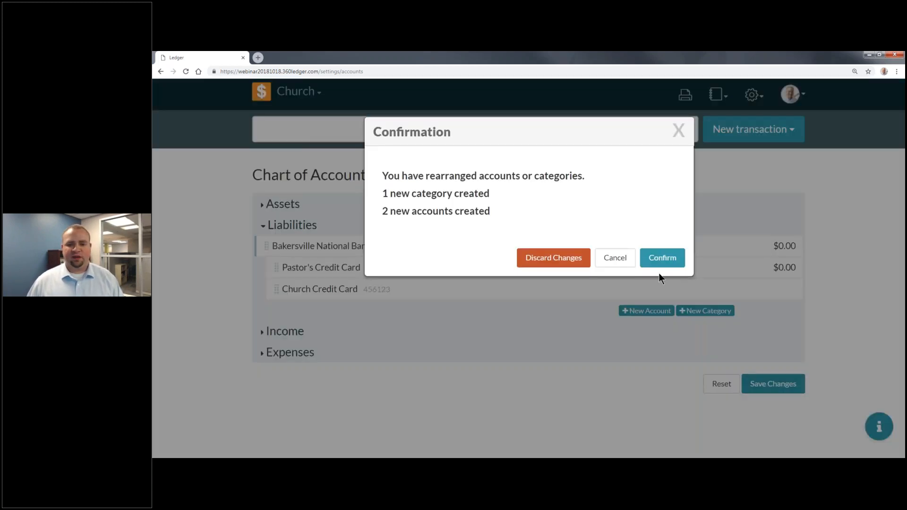
left_click(662, 260)
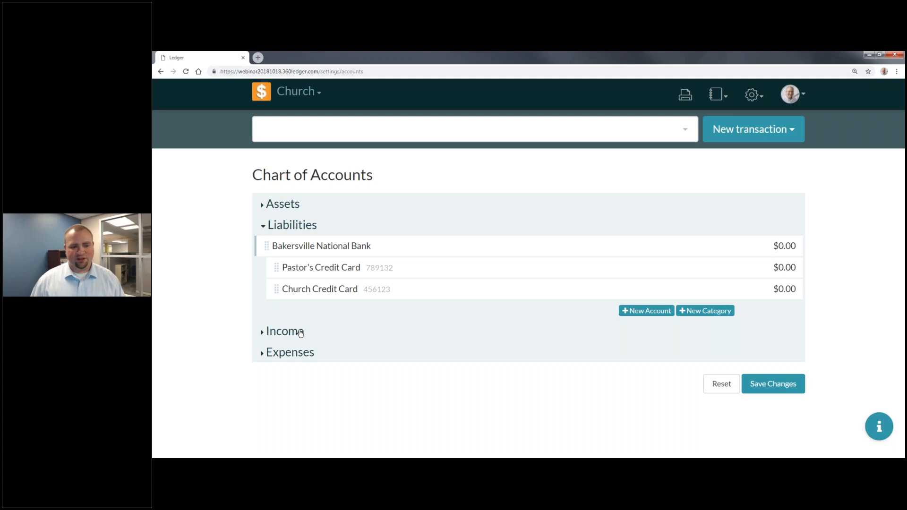
- Add a category named Offerings under Income in the chart of accounts
left_click(299, 333)
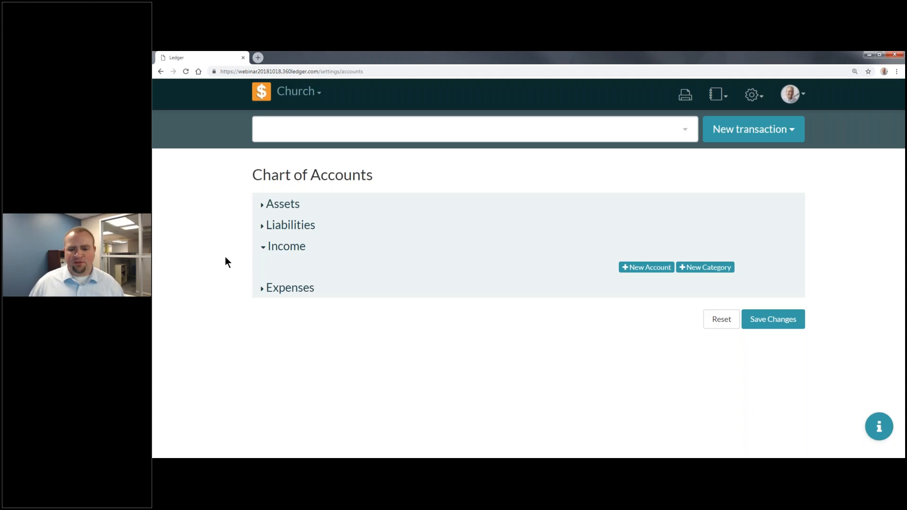
left_click(707, 267)
left_click(293, 270)
type("Offerings")
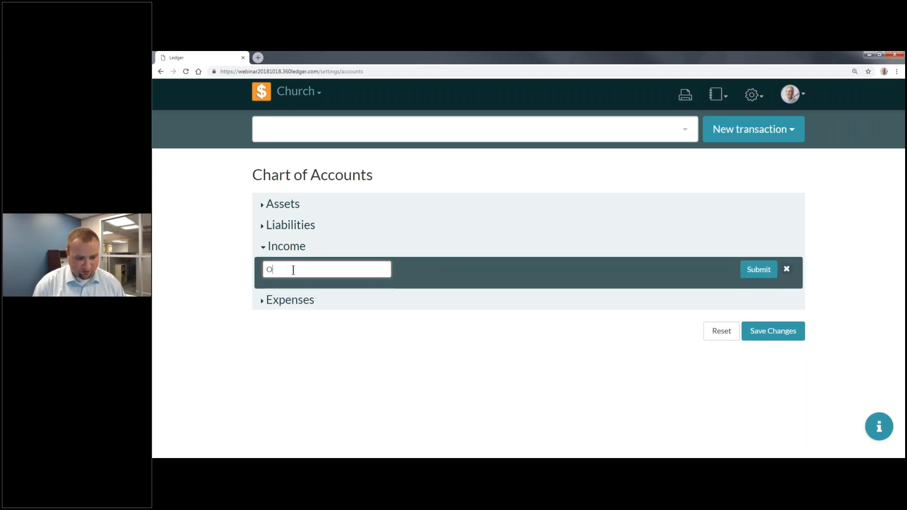
left_click(759, 269)
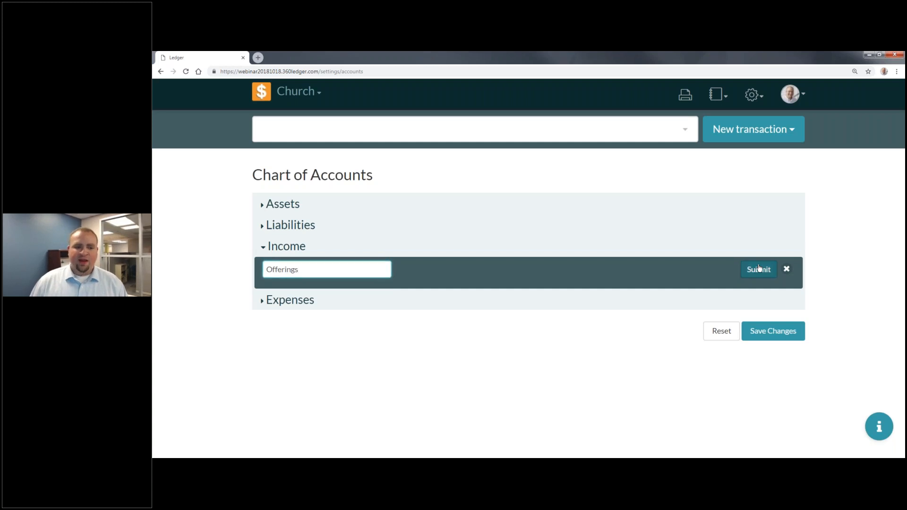
- Add a second Income category named Fees
left_click(705, 289)
left_click(364, 293)
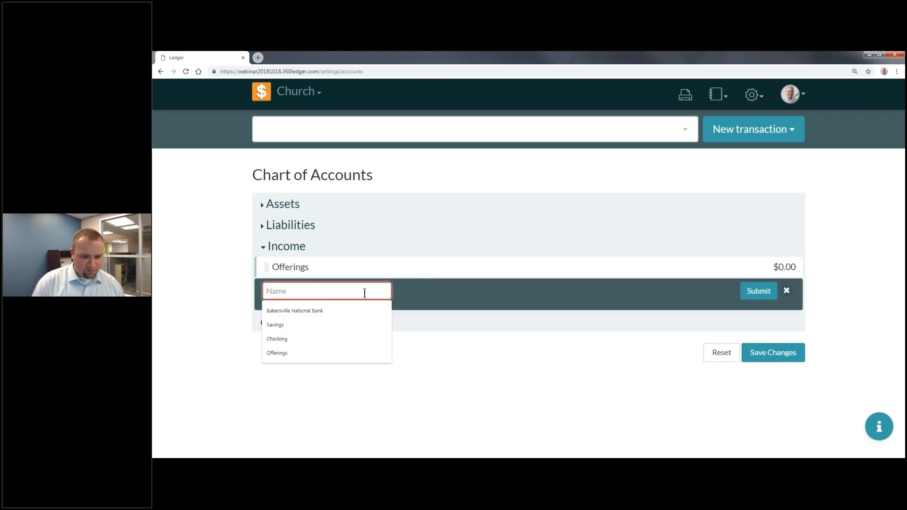
type("Fees and")
key("BackSpace")
key("BackSpace")
key("BackSpace")
key("BackSpace")
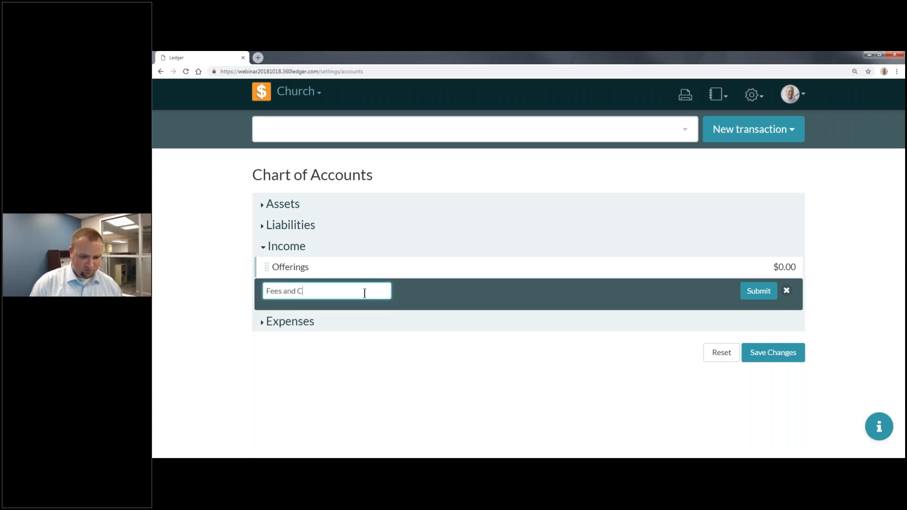
key("Return")
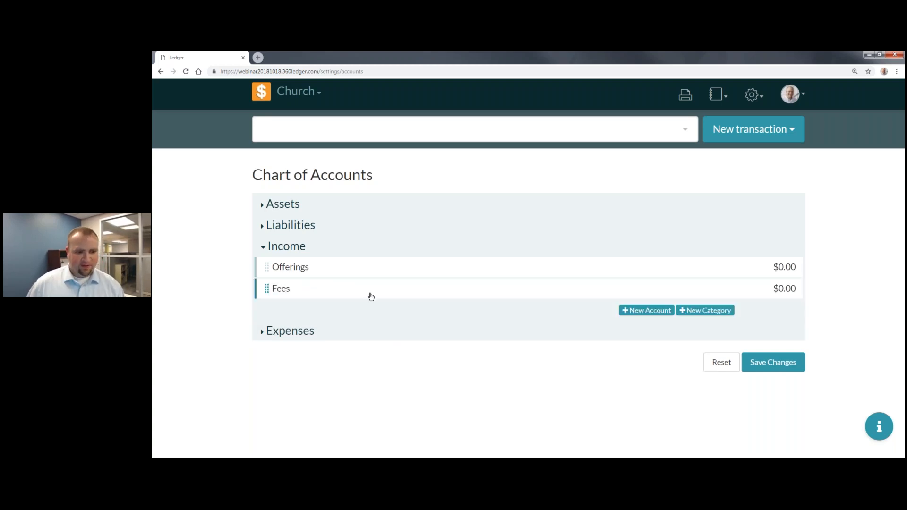
- Add an income account named General Fund with initial balance 0 and nest it beneath the Offerings category
left_click(661, 311)
left_click(279, 314)
type("General Fund")
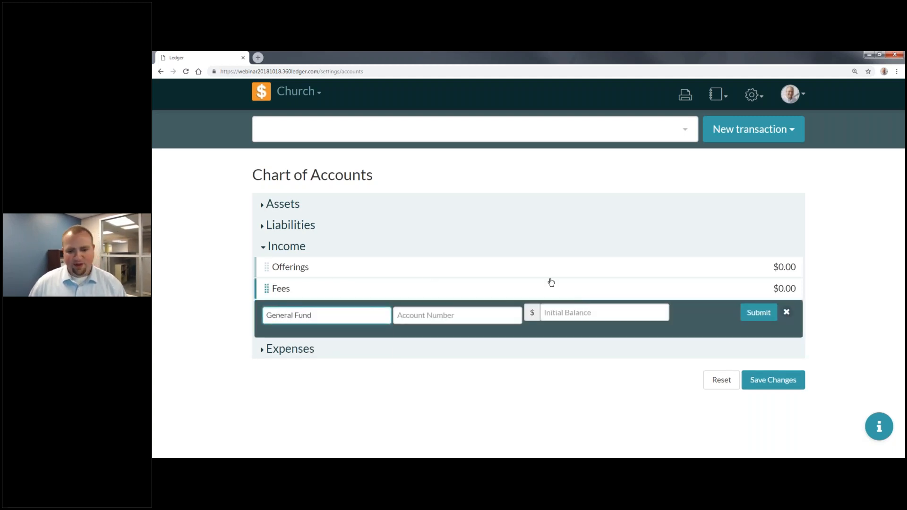
left_click(592, 316)
type("0")
left_click(446, 318)
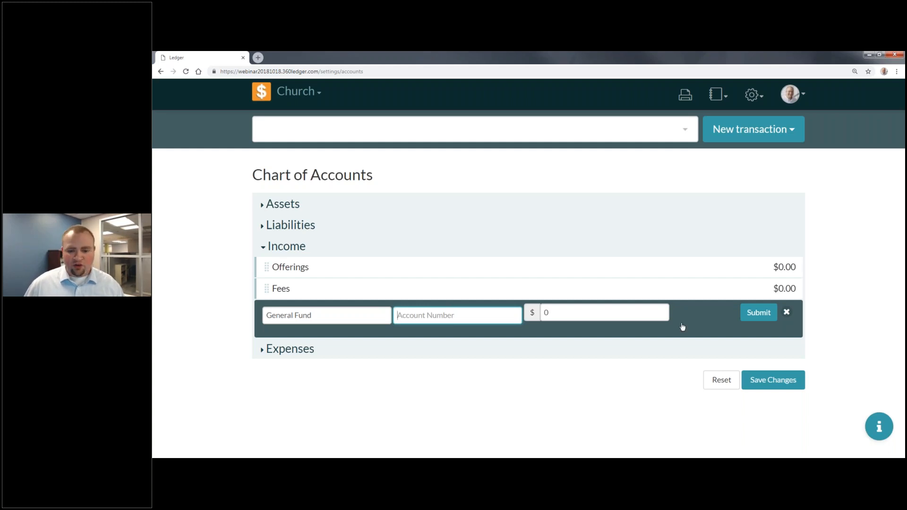
left_click(751, 316)
left_click_drag(265, 312, 374, 283)
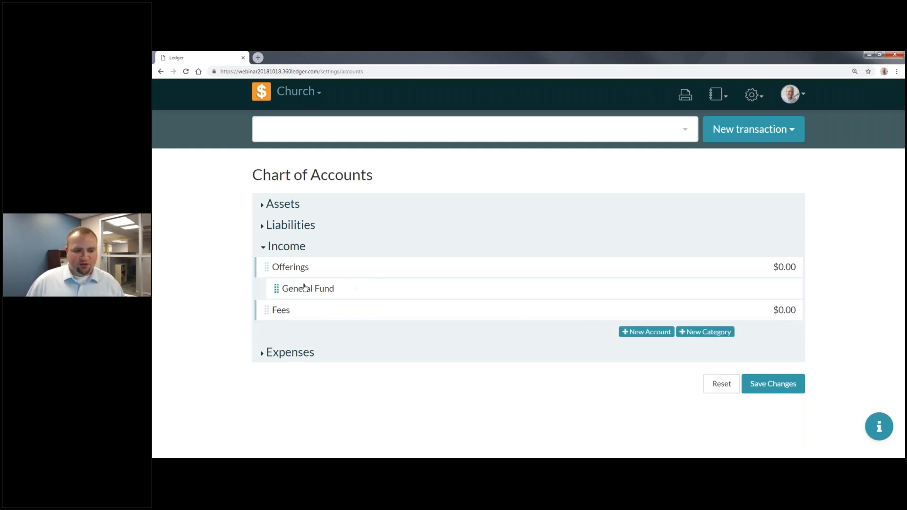
left_click(707, 333)
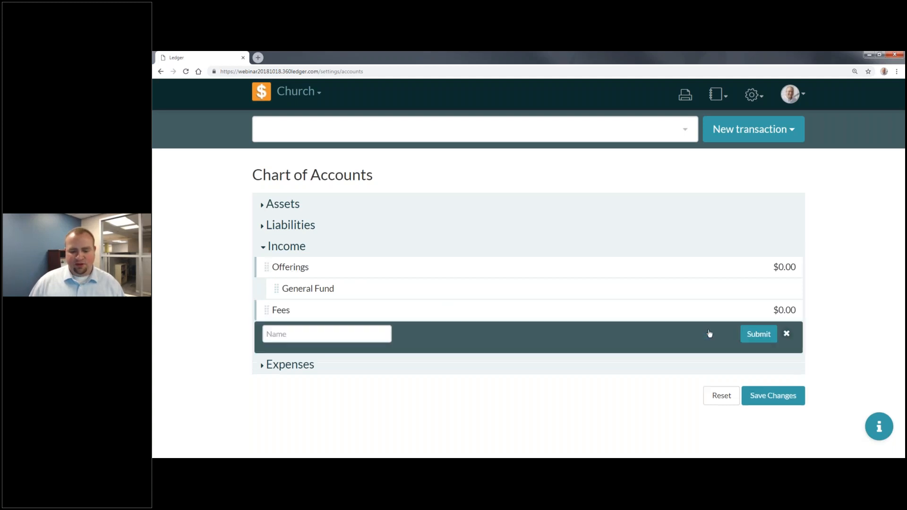
left_click(787, 334)
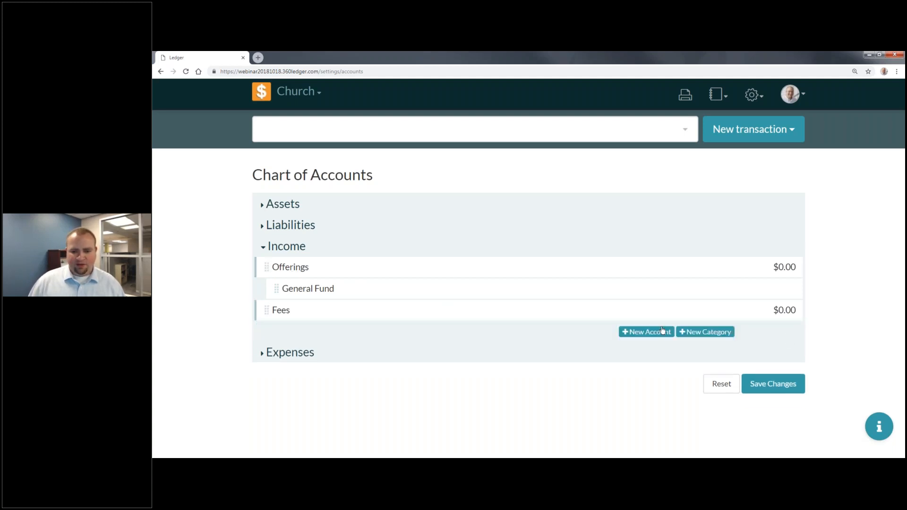
left_click(649, 331)
left_click(275, 336)
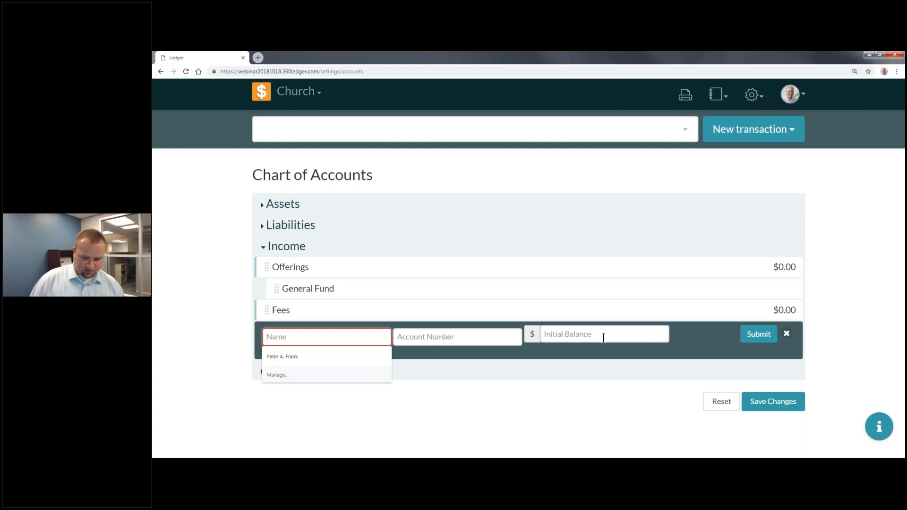
left_click(787, 334)
- Add a category named Ministries under Income
left_click(712, 335)
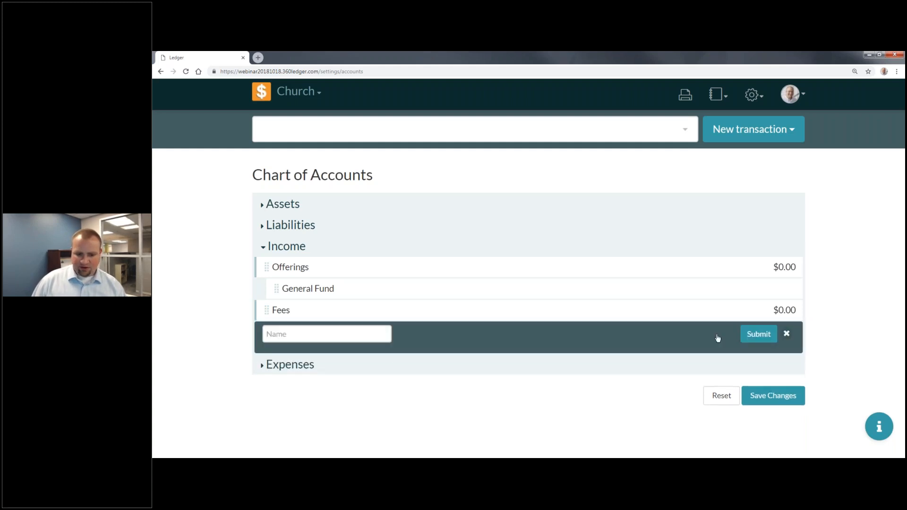
left_click(331, 334)
type("Ministries")
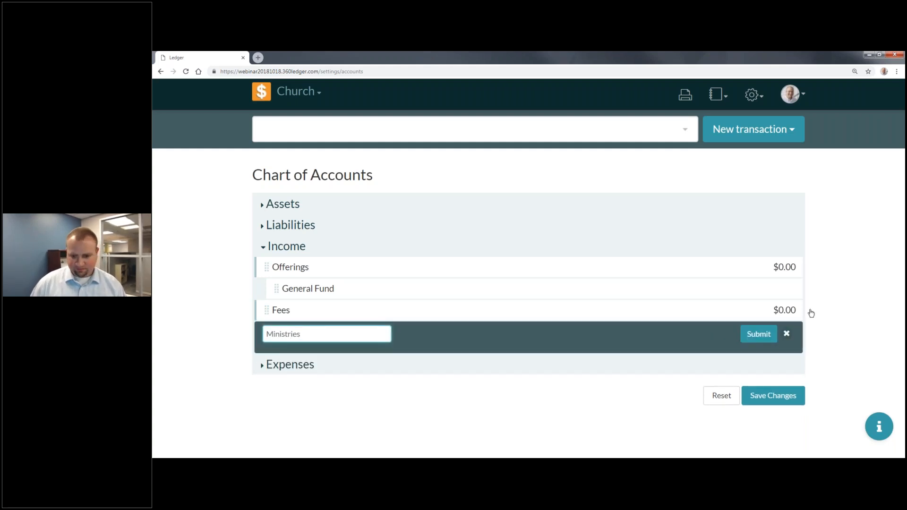
left_click(759, 335)
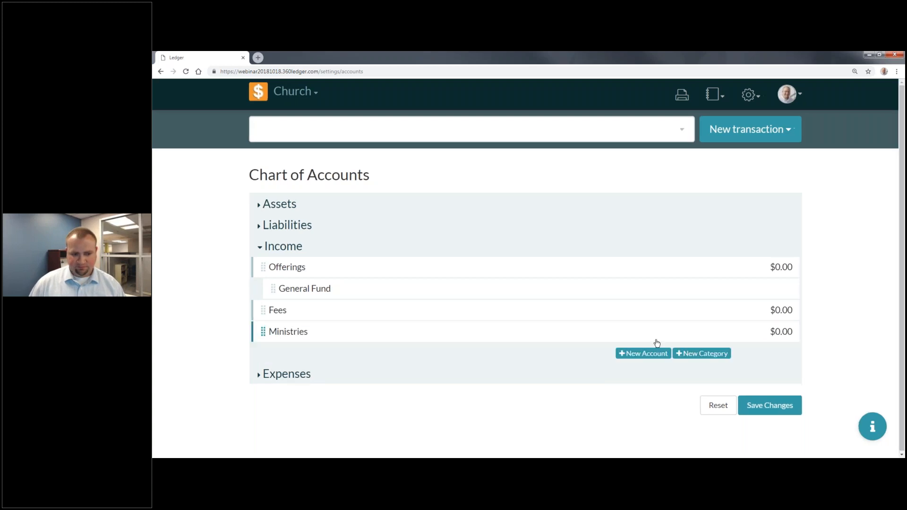
- Add an income account named Youth Group with initial balance 0
left_click(698, 358)
left_click(331, 357)
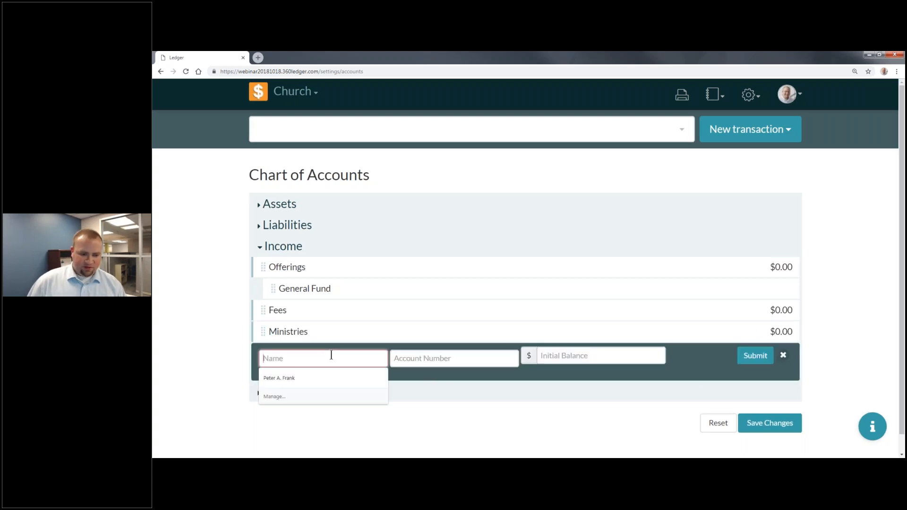
type("Youth Group")
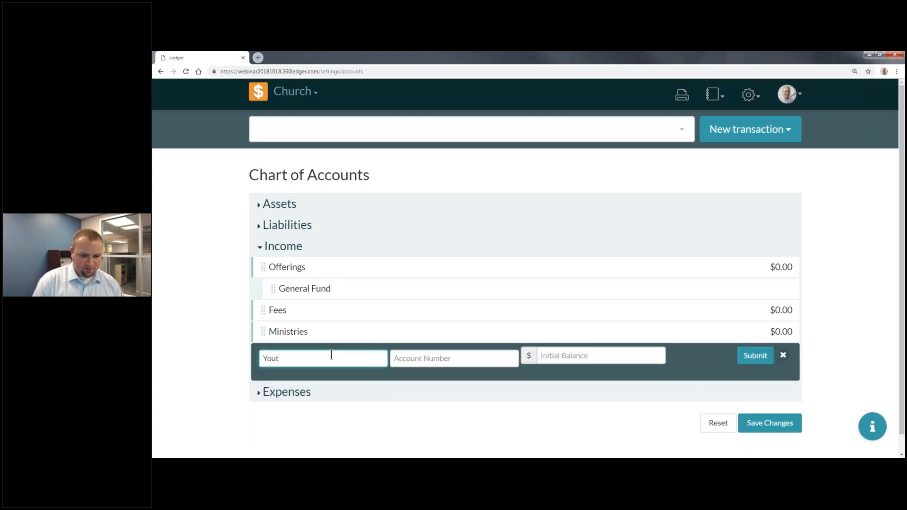
left_click(580, 354)
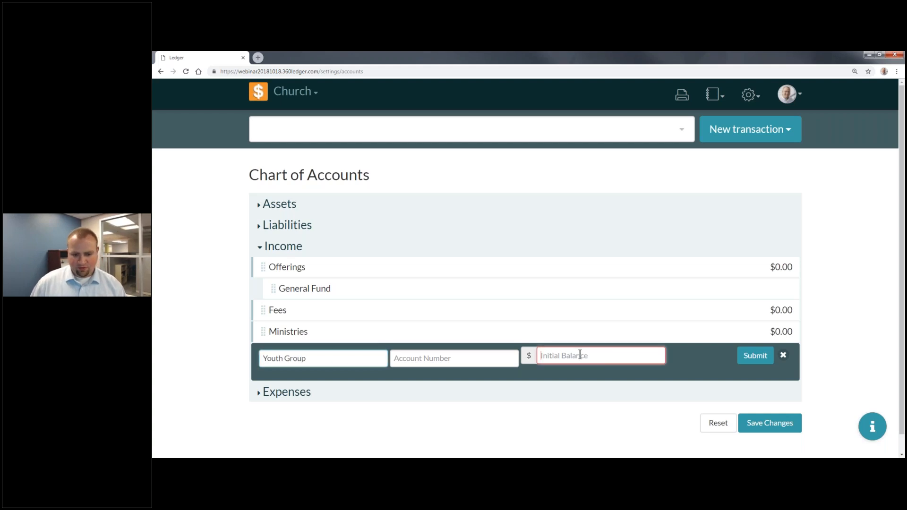
type("0")
left_click(756, 355)
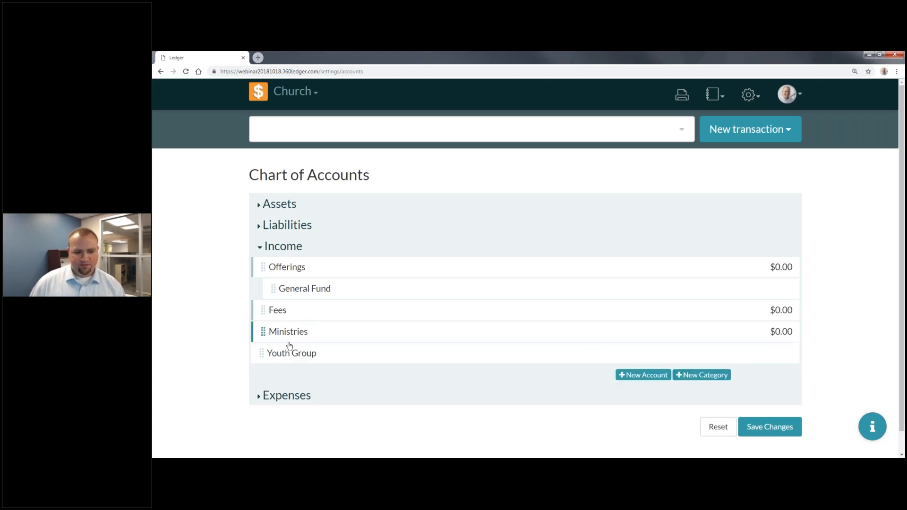
- Add an income account named VBS with initial balance 0
left_click(664, 375)
left_click(283, 380)
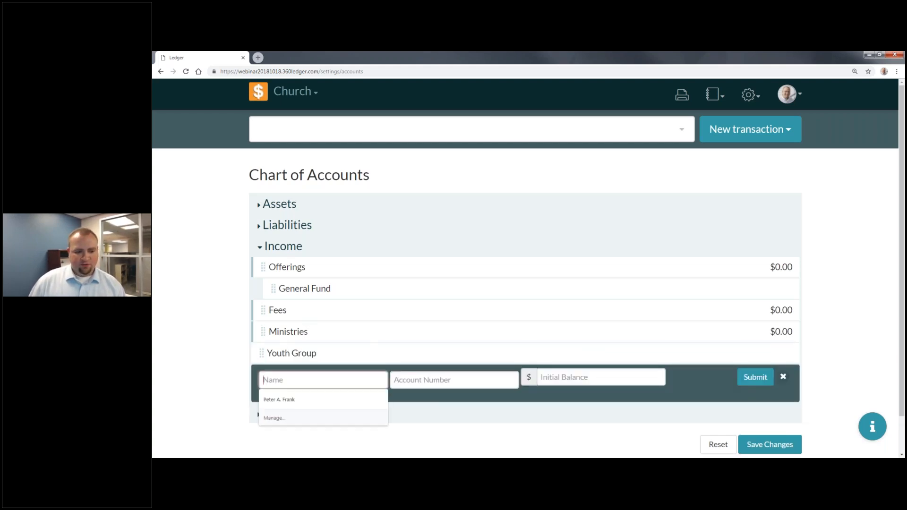
type("VBS")
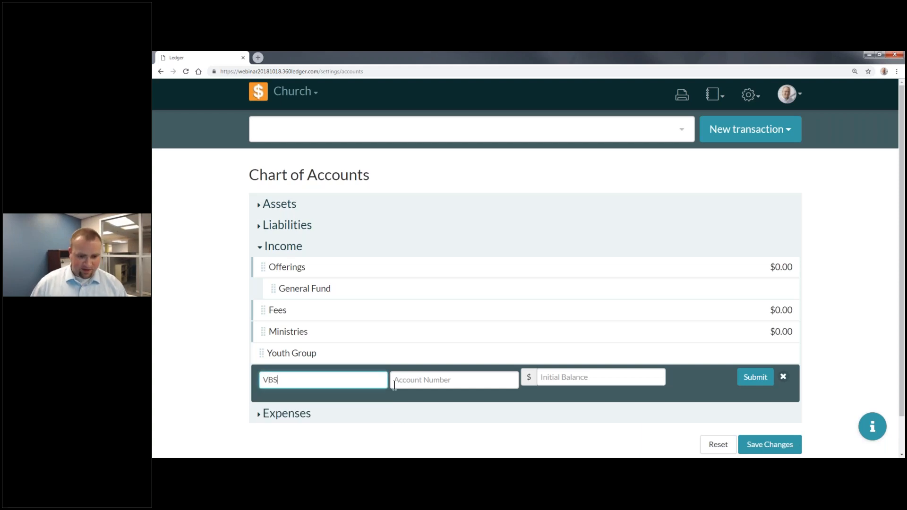
left_click(577, 377)
type("0")
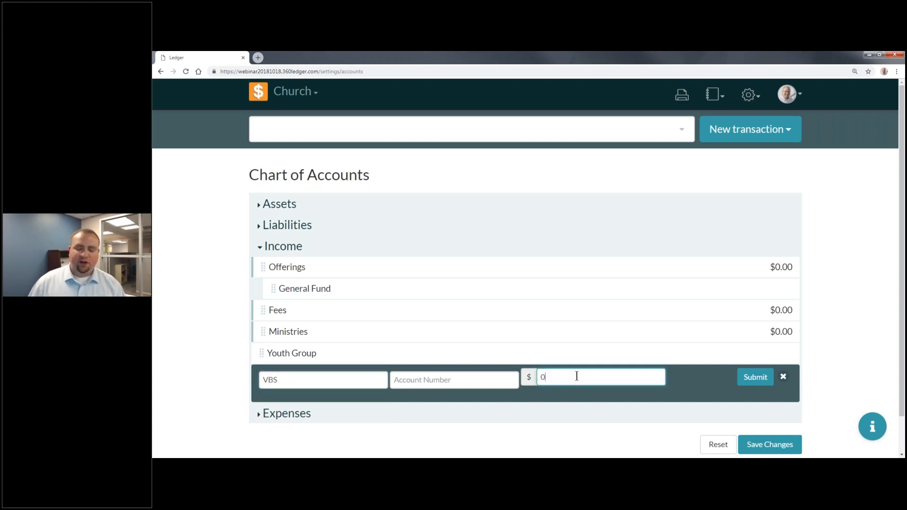
left_click(745, 377)
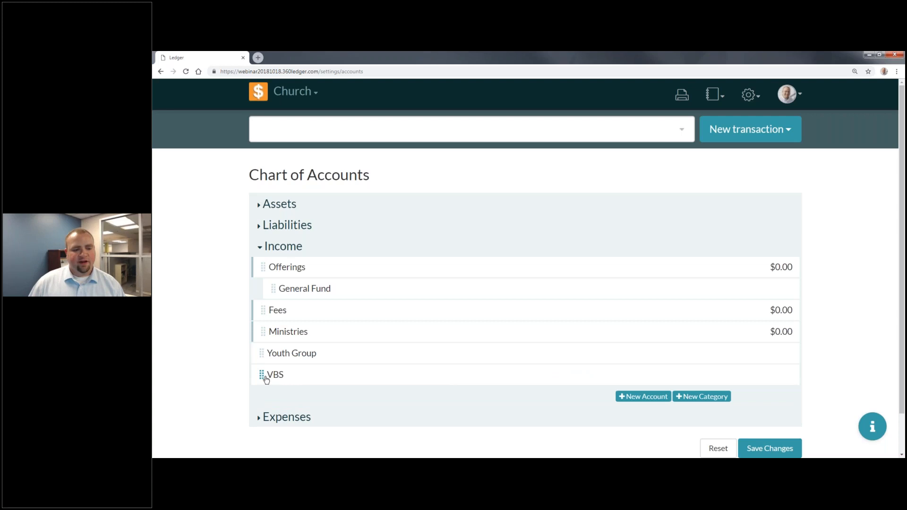
- Nest the VBS and Youth Group accounts beneath Ministries, and place Ministries as a subcategory of Offerings
left_click_drag(260, 375, 334, 330)
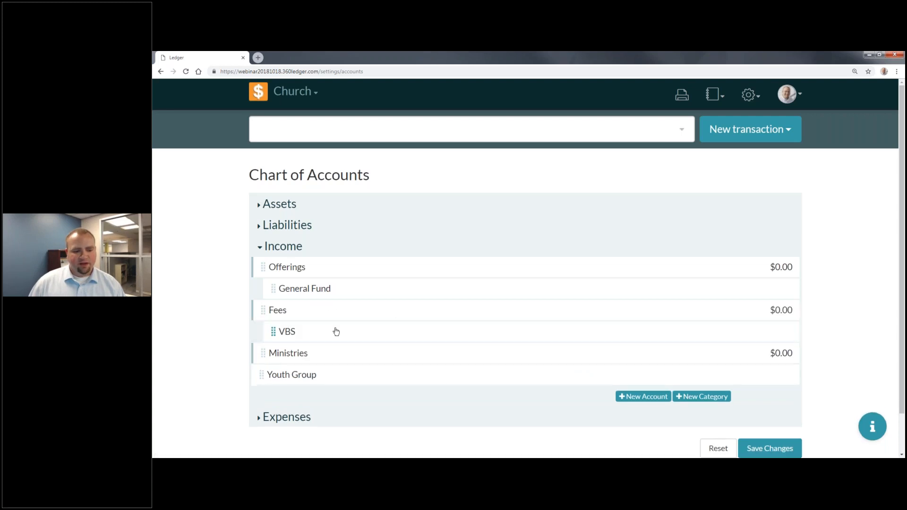
left_click_drag(271, 330, 302, 377)
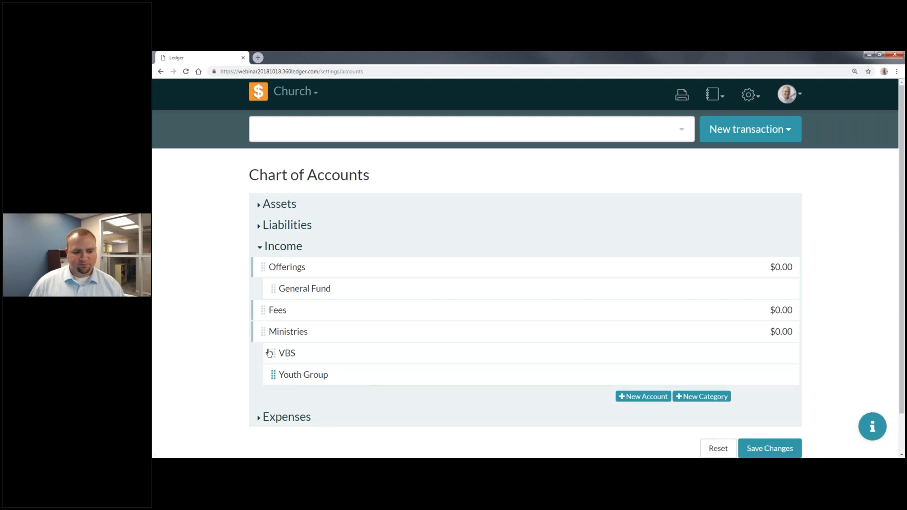
mouse_move(318, 308)
left_mouse_down()
mouse_move(302, 305)
mouse_move(320, 300)
left_mouse_up()
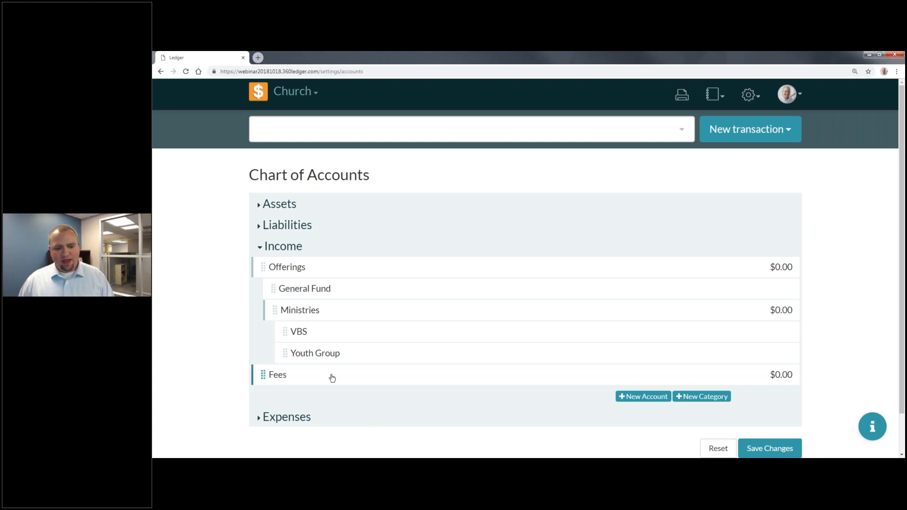
- Add an income account named Facility Rentals with initial balance 0
scroll(306, 375, "down", 1)
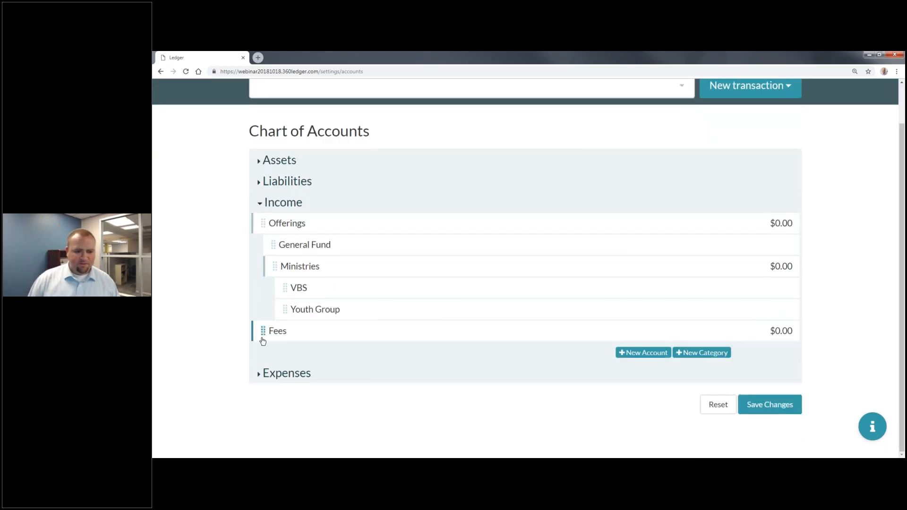
left_click(663, 355)
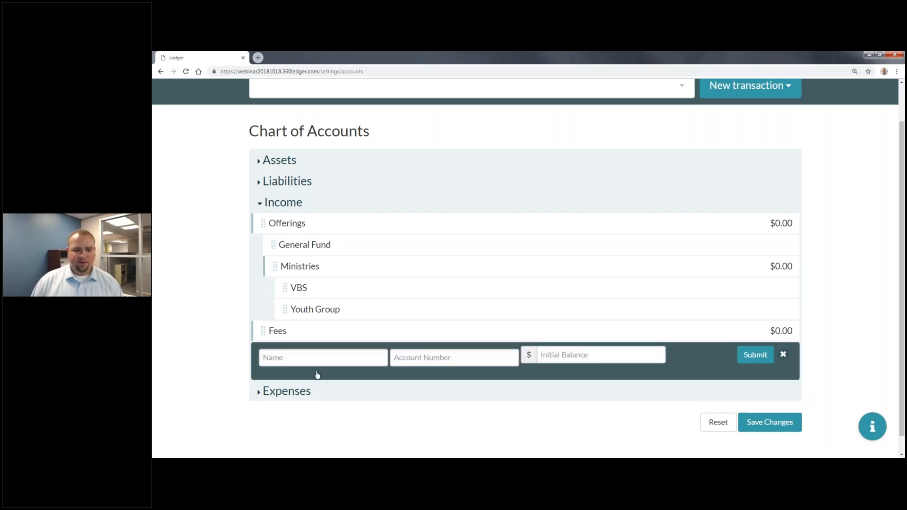
left_click(321, 359)
type("Facility Rentals")
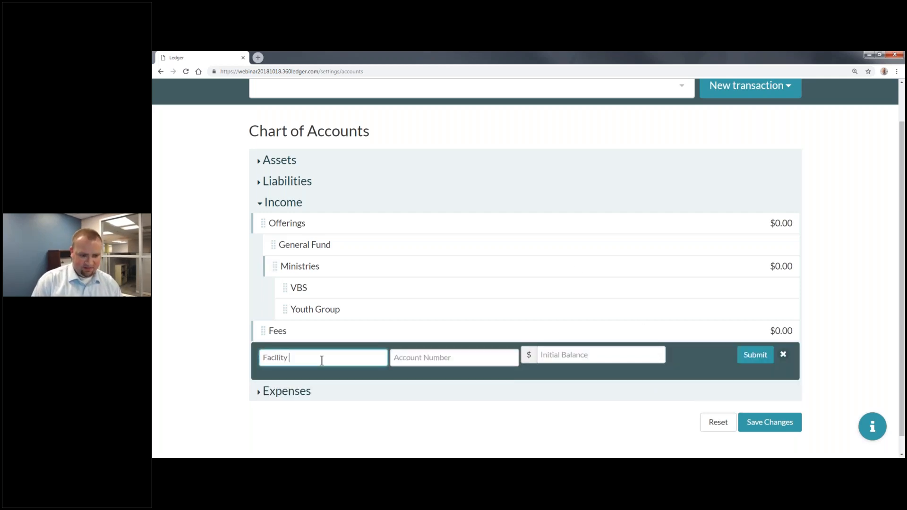
left_click(544, 356)
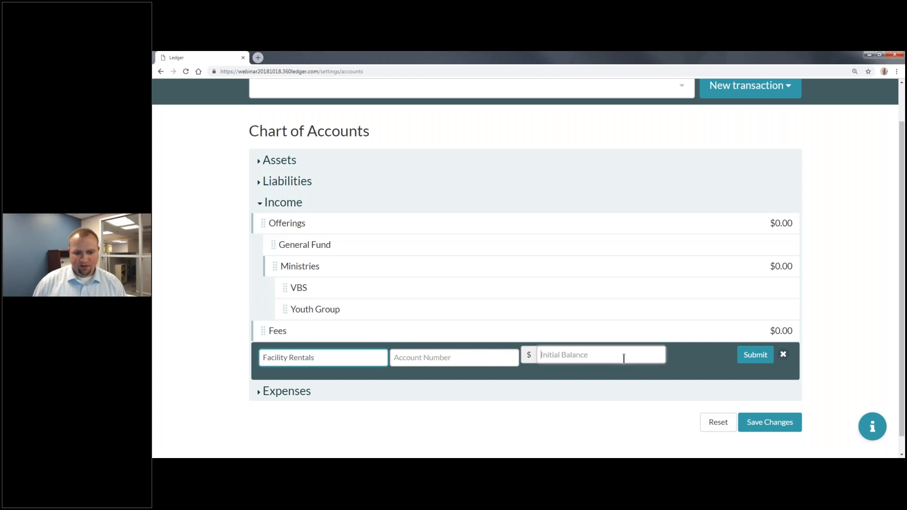
type("0")
left_click(745, 362)
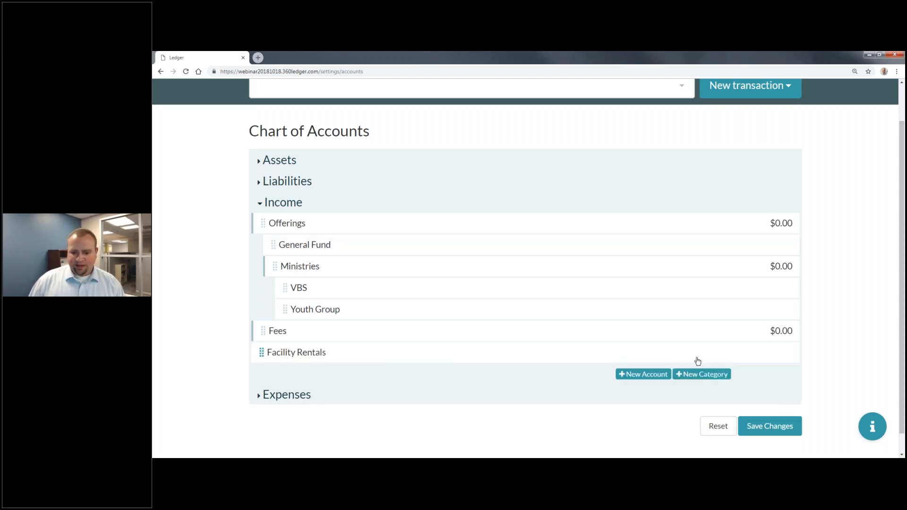
- Add an income account named VBS Registration with initial balance 0
left_click(629, 376)
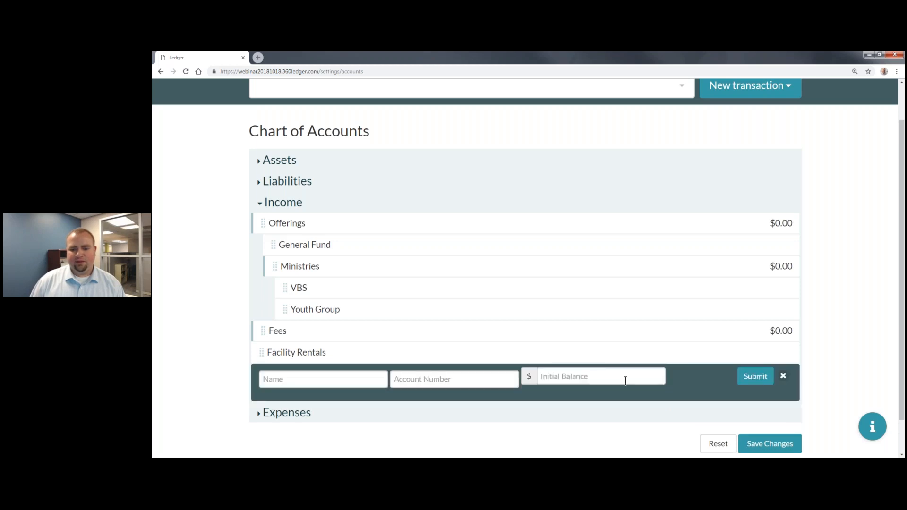
left_click(321, 379)
type("VBS Re")
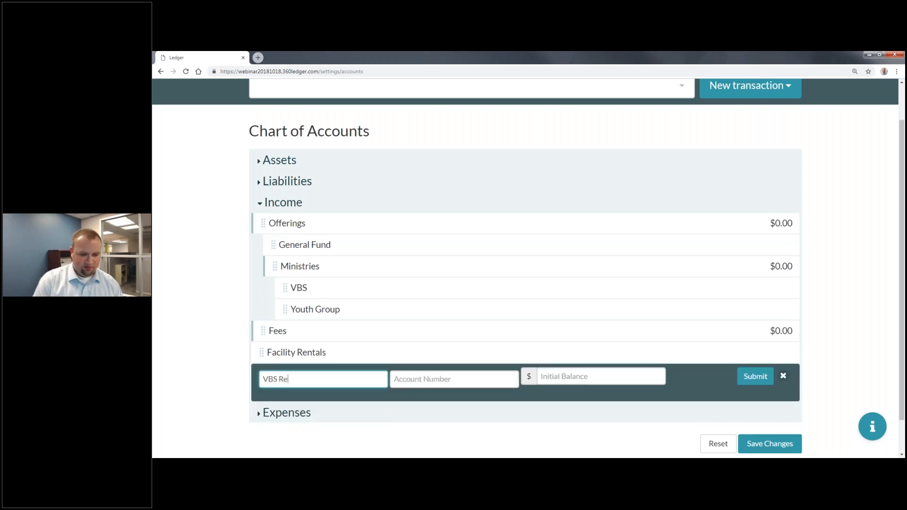
type("gistration")
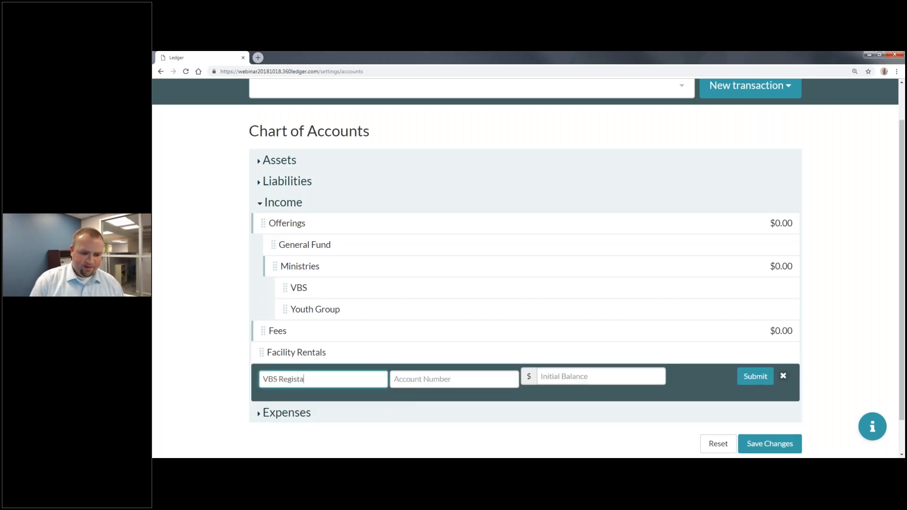
left_click(563, 384)
type("0")
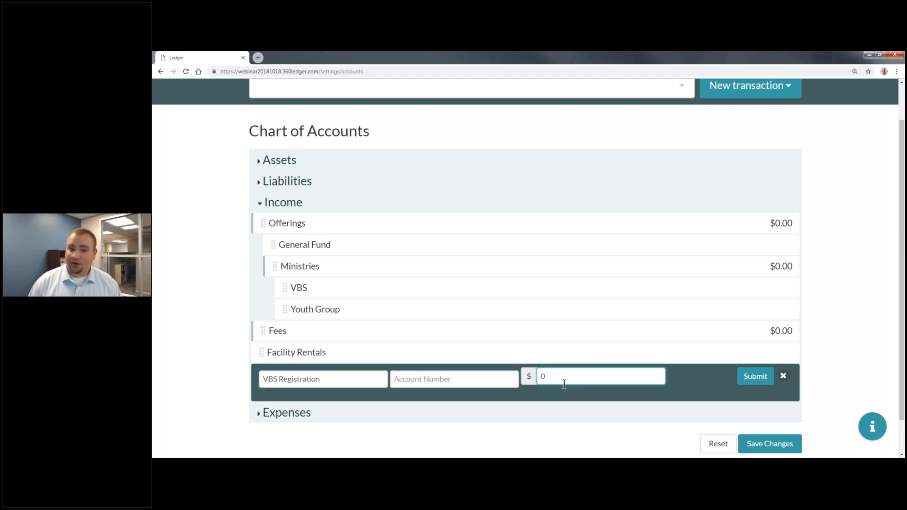
left_click(756, 376)
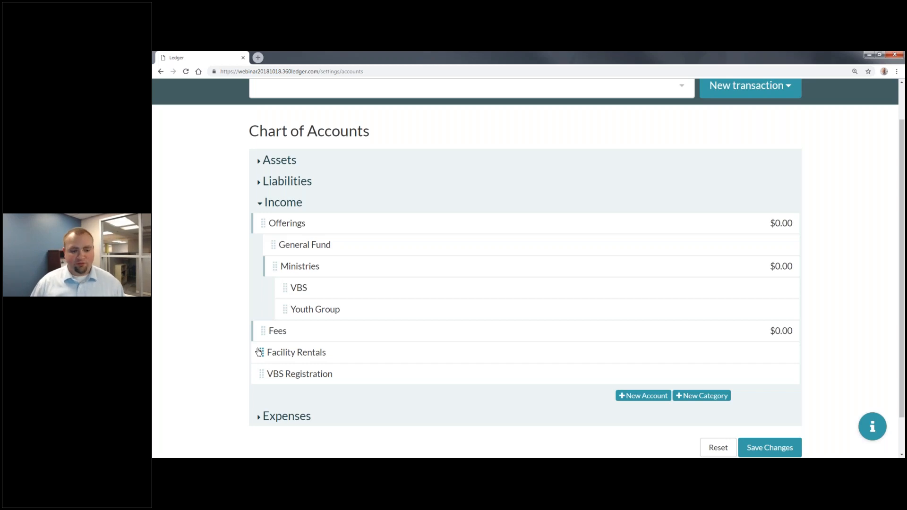
- Nest the Facility Rentals and VBS Registration accounts beneath Fees, and save the chart of accounts changes
left_click_drag(314, 350, 332, 354)
left_click_drag(271, 374, 434, 365)
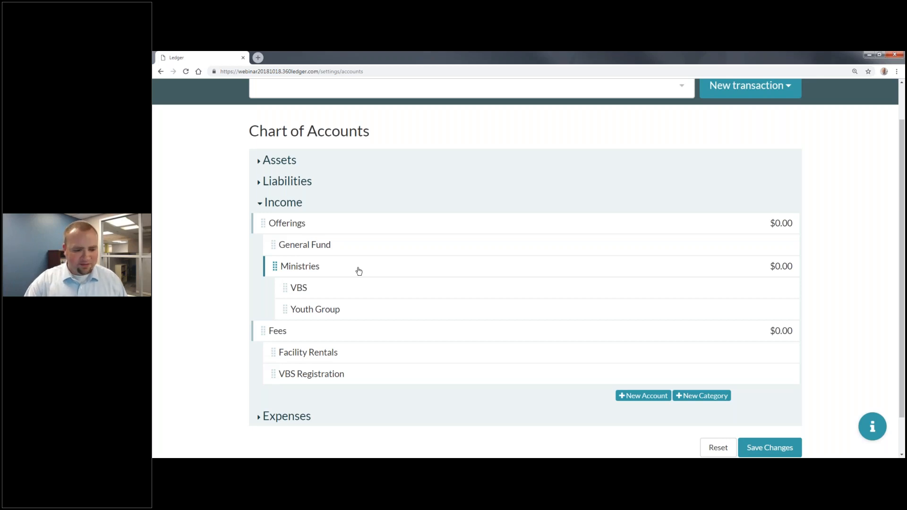
scroll(567, 331, "down", 1)
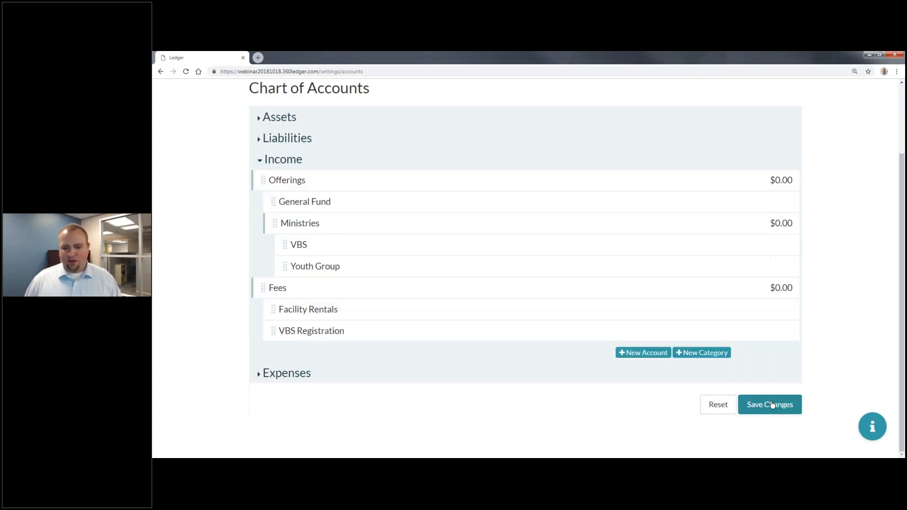
left_click(771, 405)
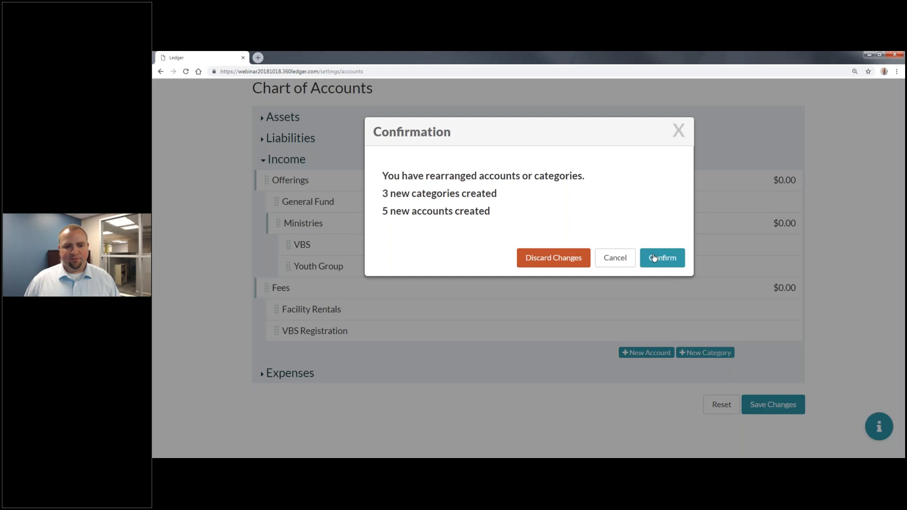
left_click(663, 233)
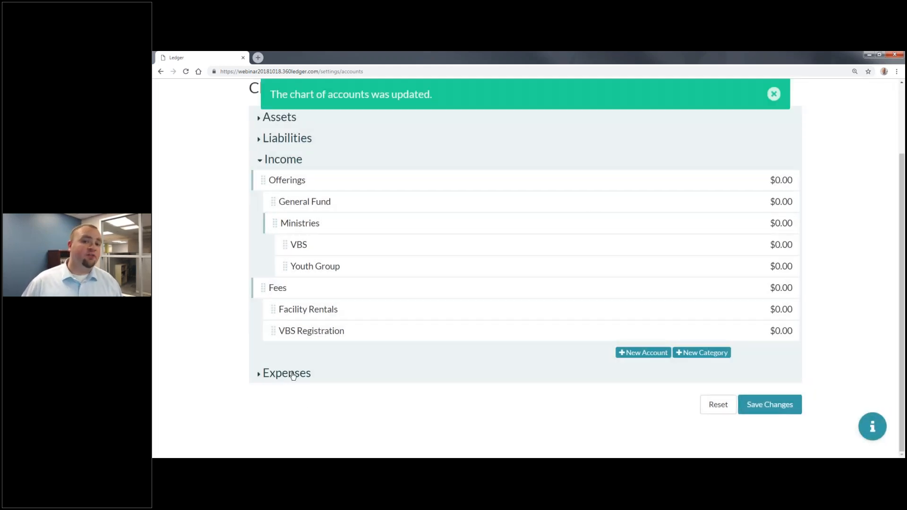
- Add an expense category named Payroll
left_click(293, 374)
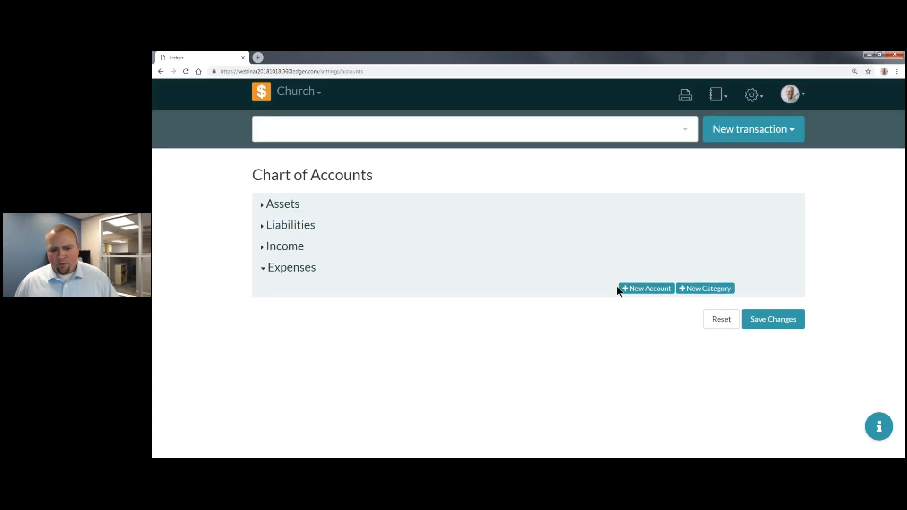
left_click(706, 289)
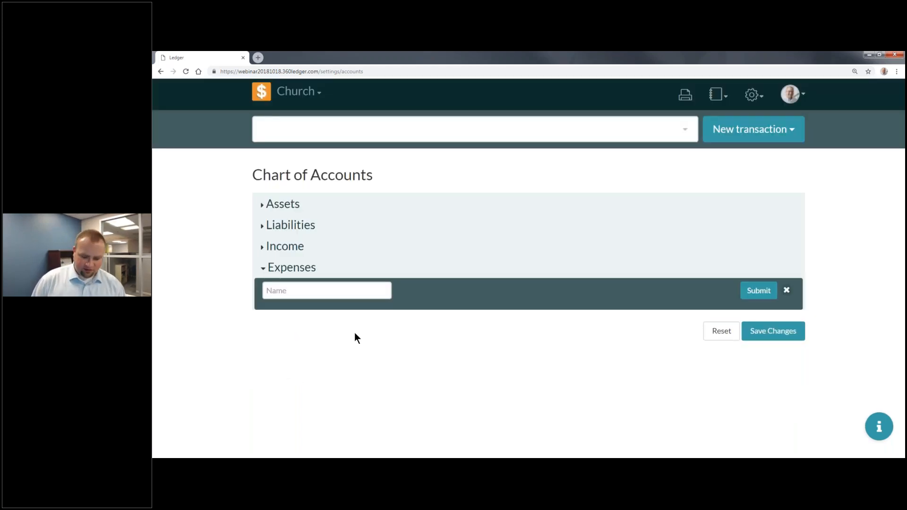
left_click(330, 284)
type("P")
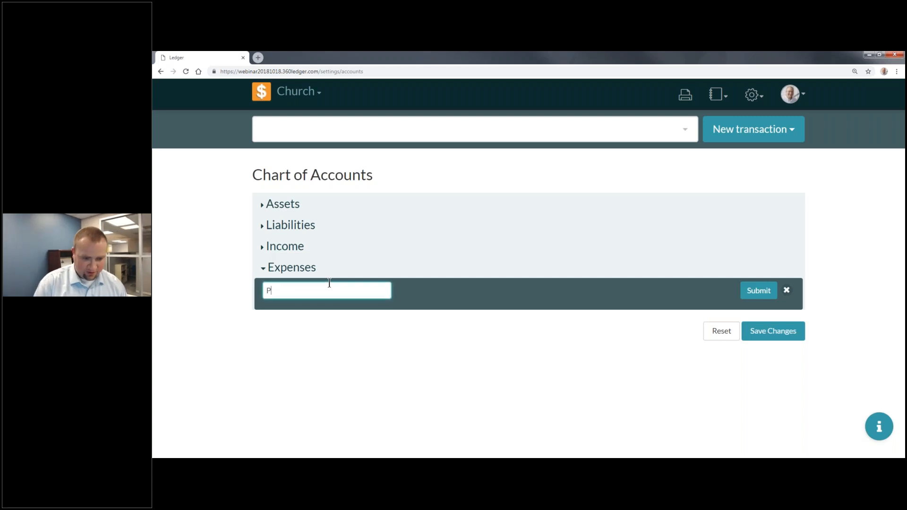
type("ayroll")
key("BackSpace")
key("BackSpace")
key("BackSpace")
key("BackSpace")
key("BackSpace")
type("yroll")
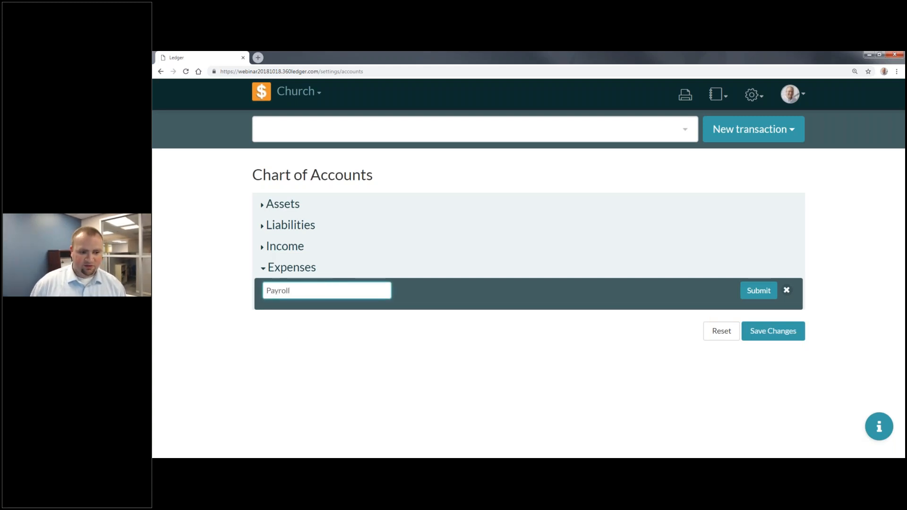
key("Return")
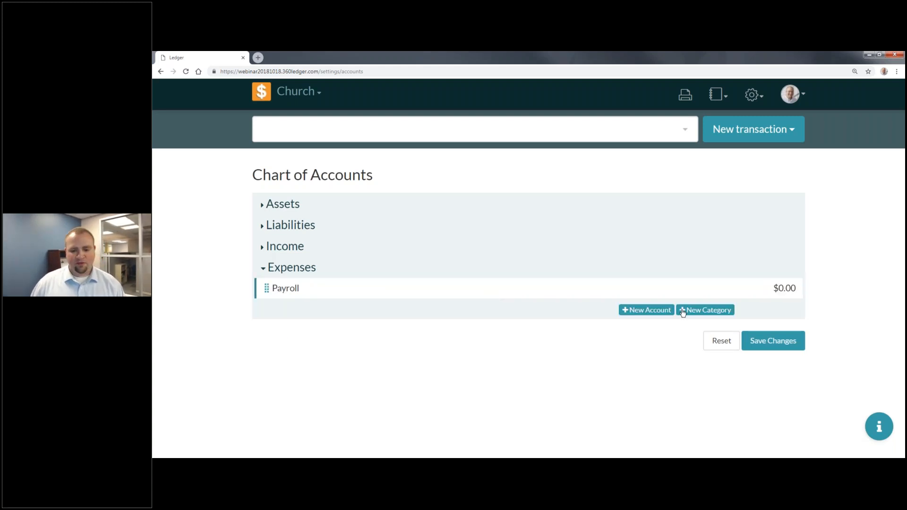
- Add an expense category named Ministries
left_click(711, 312)
left_click(295, 314)
type("Minsitr")
key("BackSpace")
key("BackSpace")
key("BackSpace")
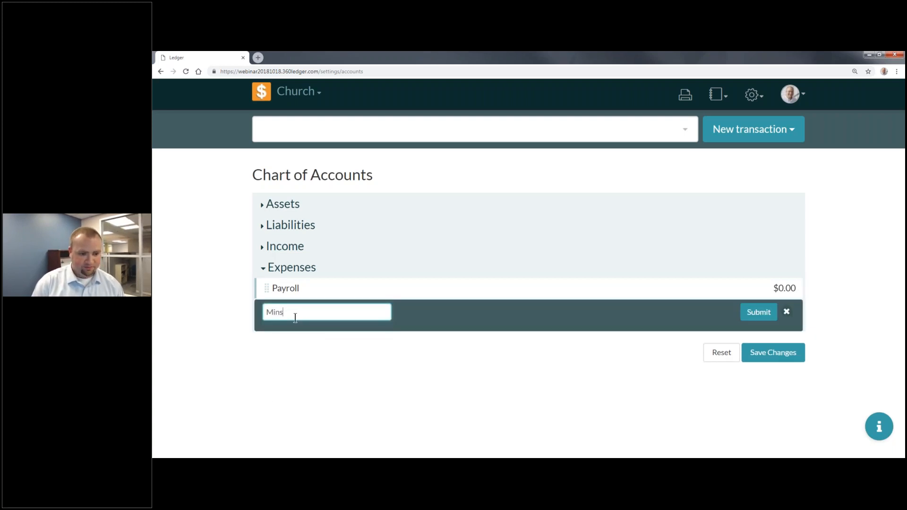
key("BackSpace")
type("istires")
key("BackSpace")
key("BackSpace")
key("BackSpace")
key("BackSpace")
type("ries")
key("Return")
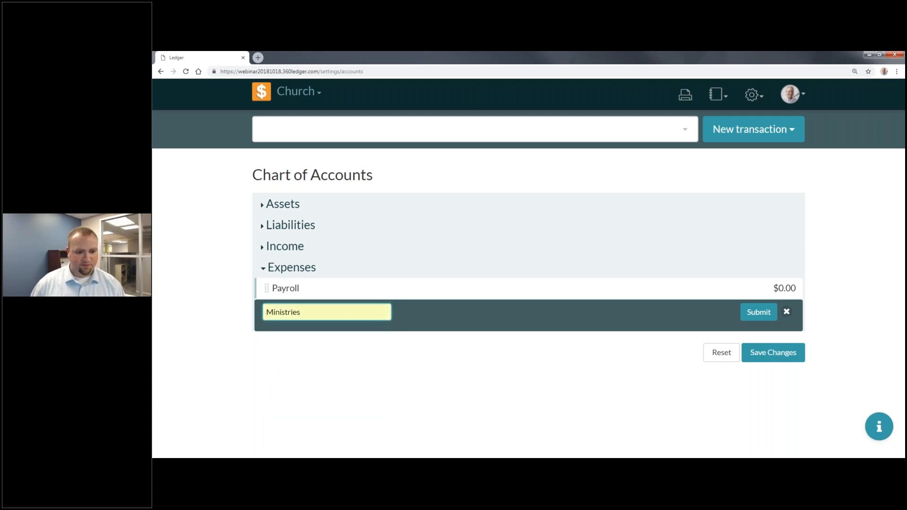
left_click(759, 313)
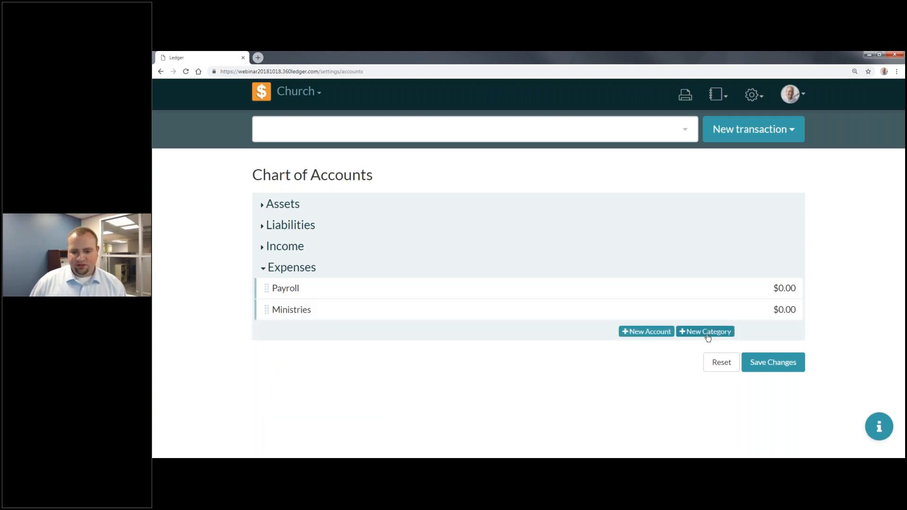
- Add an expense category named General Expenses
left_click(705, 332)
left_click(305, 335)
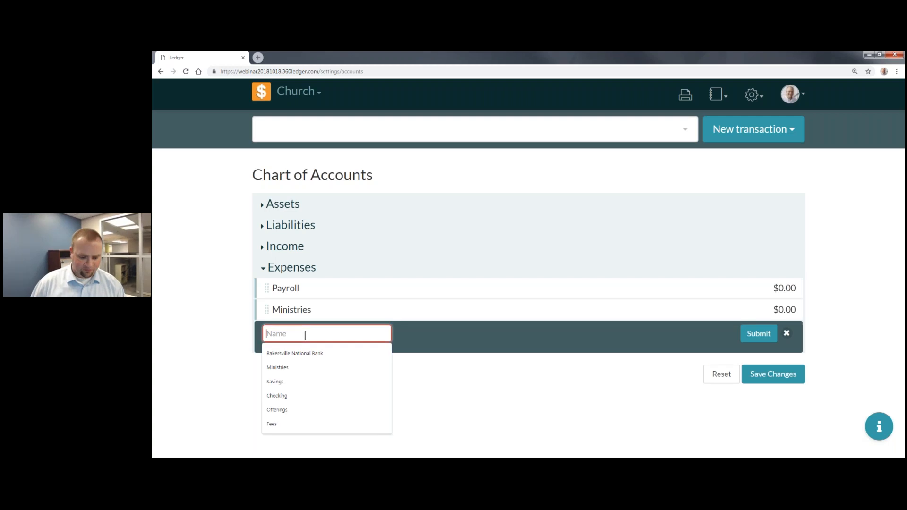
type("General Off")
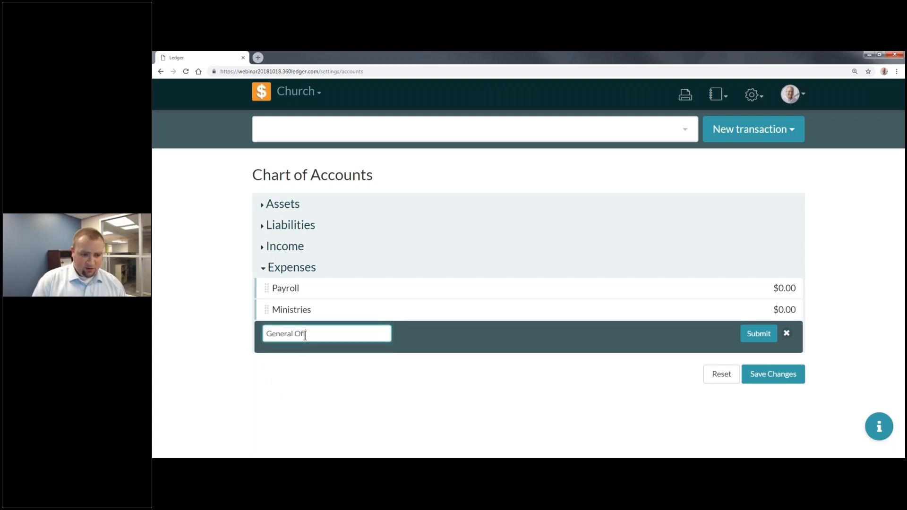
key("BackSpace")
key("BackSpace")
key("BackSpace")
type("Expenses")
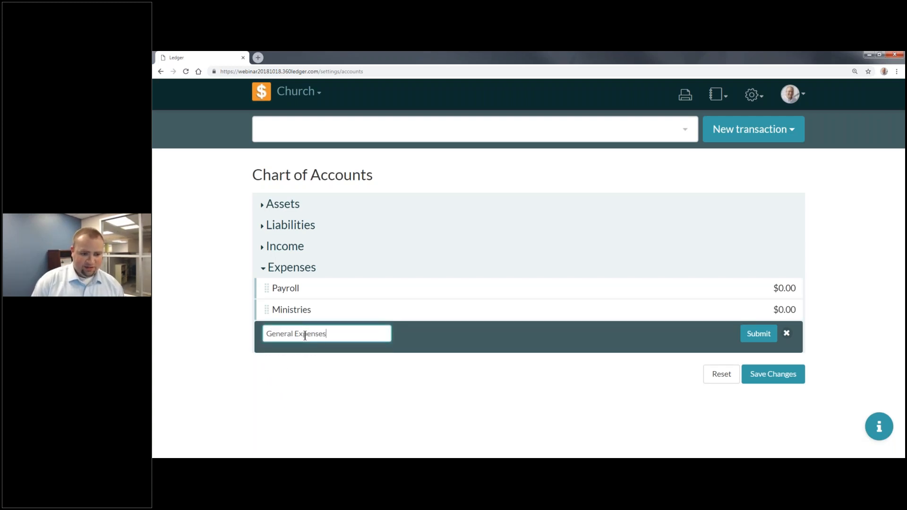
key("Return")
- Add an expense category named Utilities
left_click(349, 353)
type("Utilities")
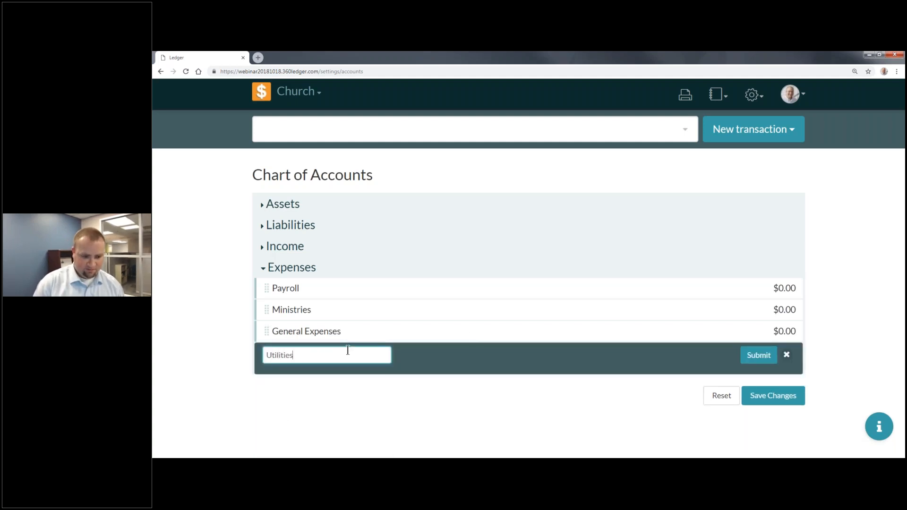
key("Return")
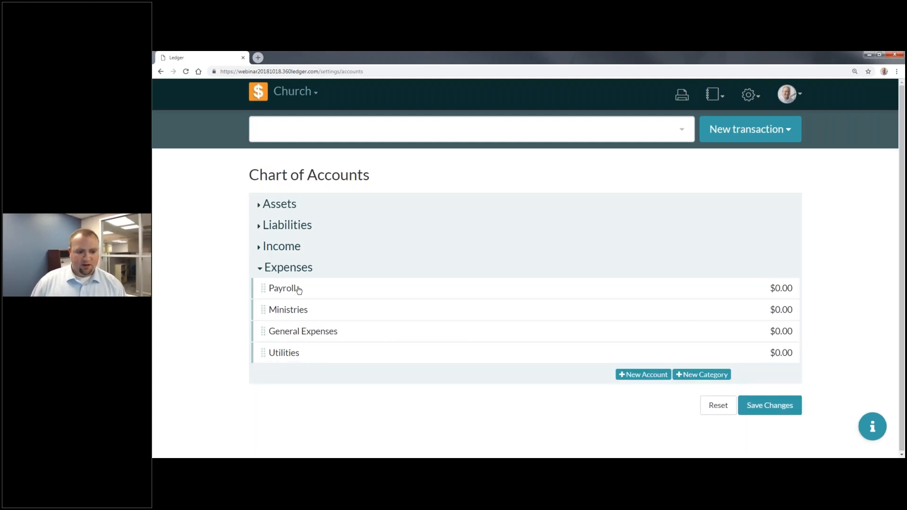
- Add an expense account named Pastor's Salary with initial balance 0 and nest it beneath Payroll
left_click(643, 375)
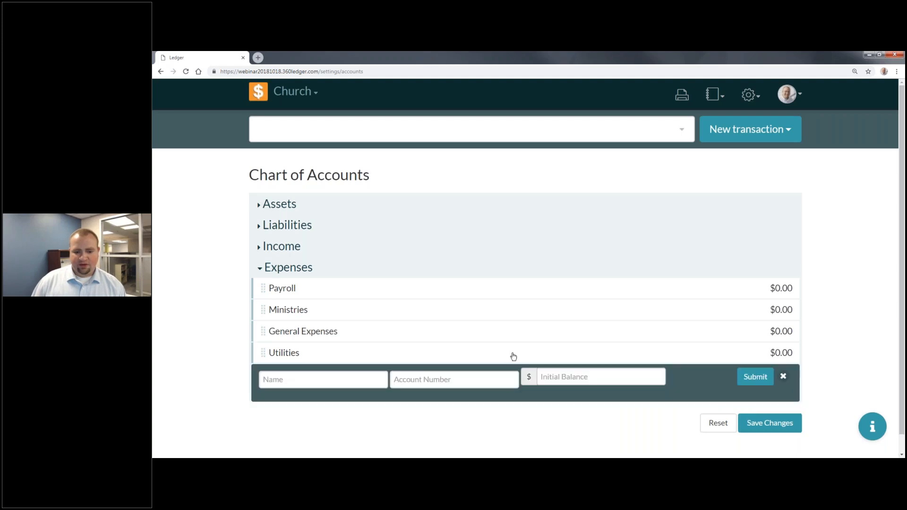
left_click(325, 383)
type("Pasto")
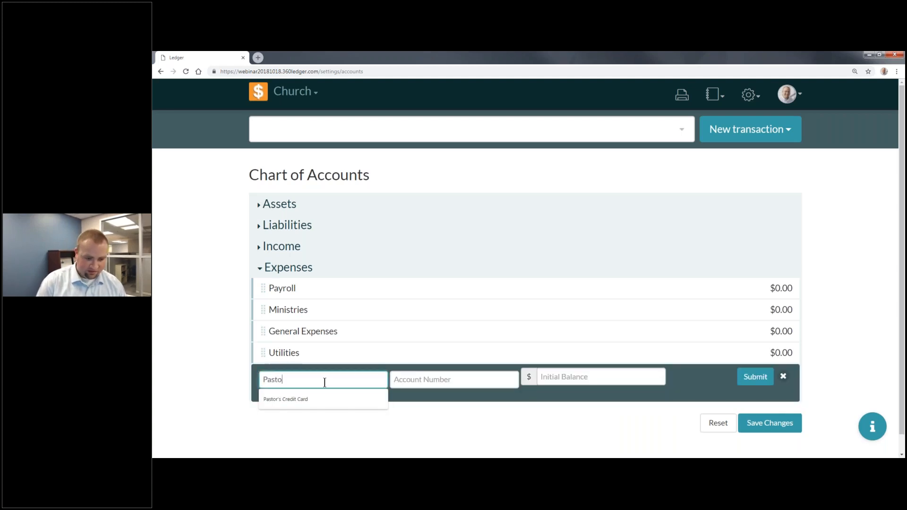
type("r's Salary")
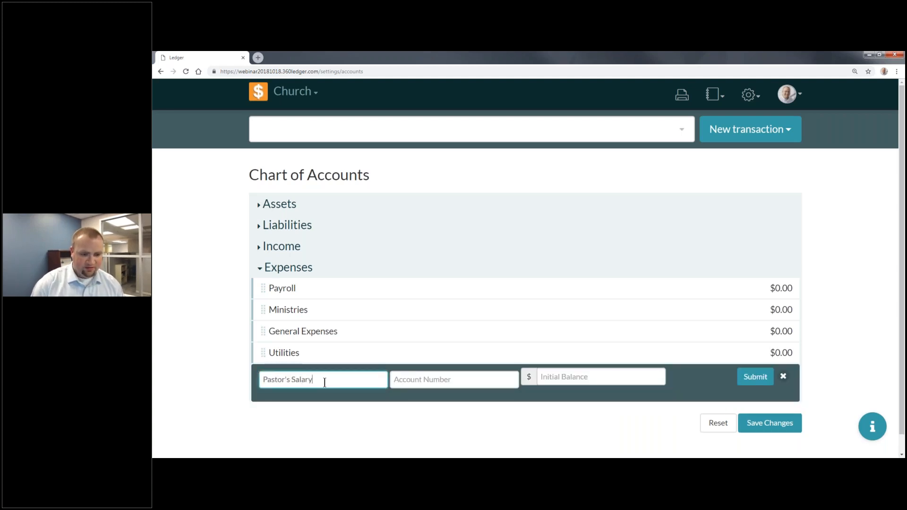
left_click(536, 378)
type("0")
key("Return")
left_click_drag(259, 375, 370, 310)
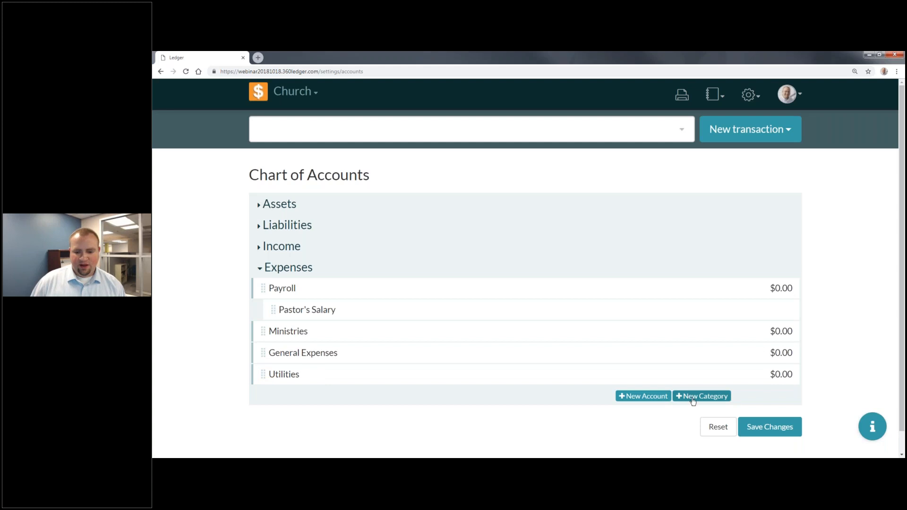
- Add an expense account named Youth Group with initial balance 0 and nest it beneath the Ministries category
left_click(644, 396)
left_click(336, 406)
type("Youth Ministry")
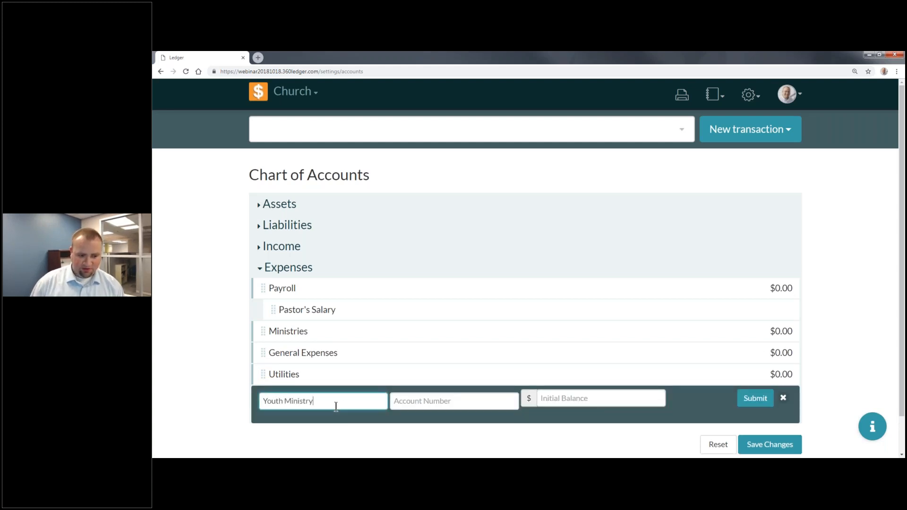
double_click(298, 402)
type("Group")
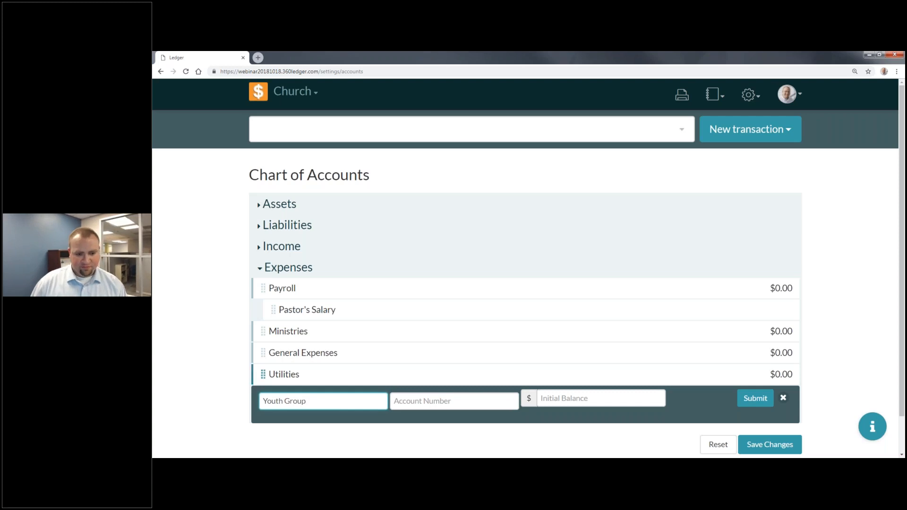
left_click(591, 399)
type("0")
left_click(754, 398)
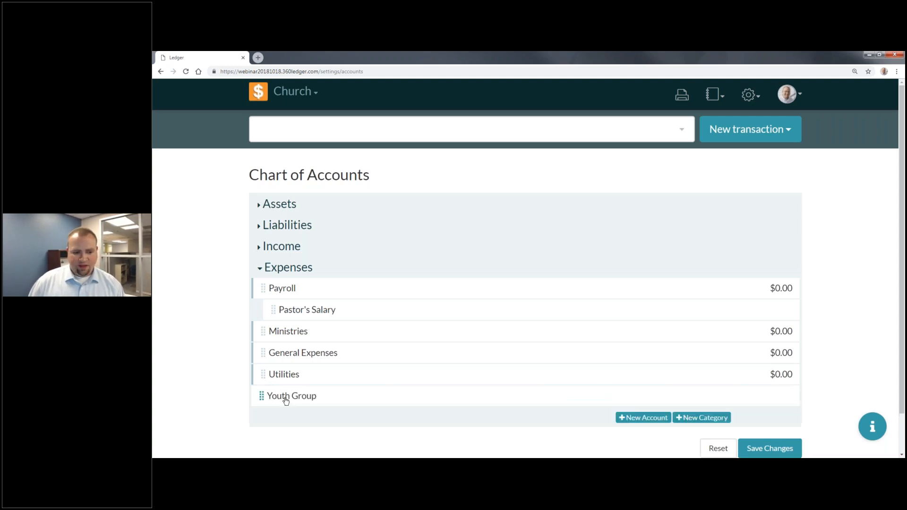
left_click_drag(263, 399, 352, 352)
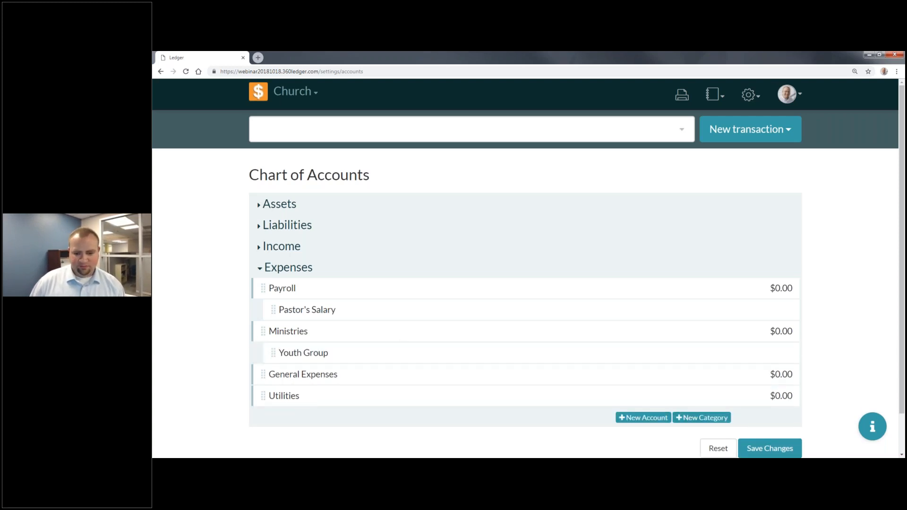
- Add an expense account named VBS with initial balance 0 and nest it beneath Ministries, after Youth Group
left_click(643, 418)
left_click(354, 425)
type("VBS")
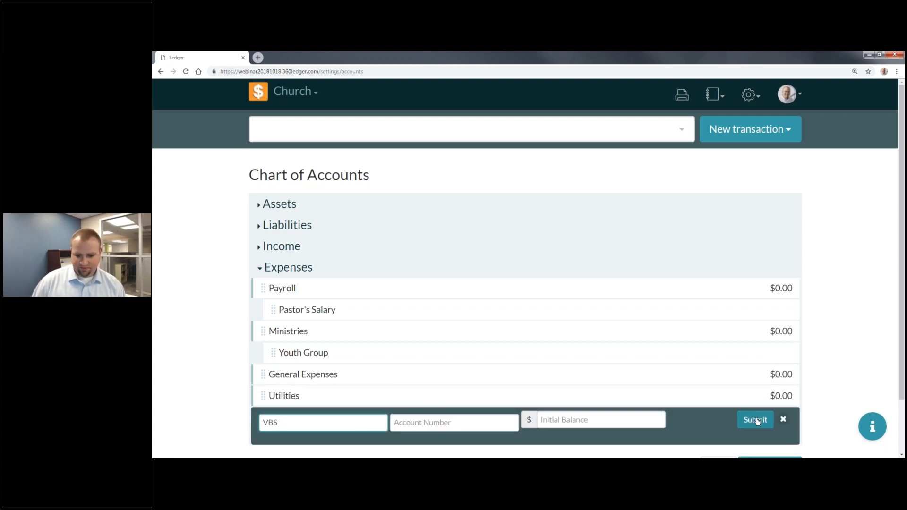
left_click(617, 421)
type("0")
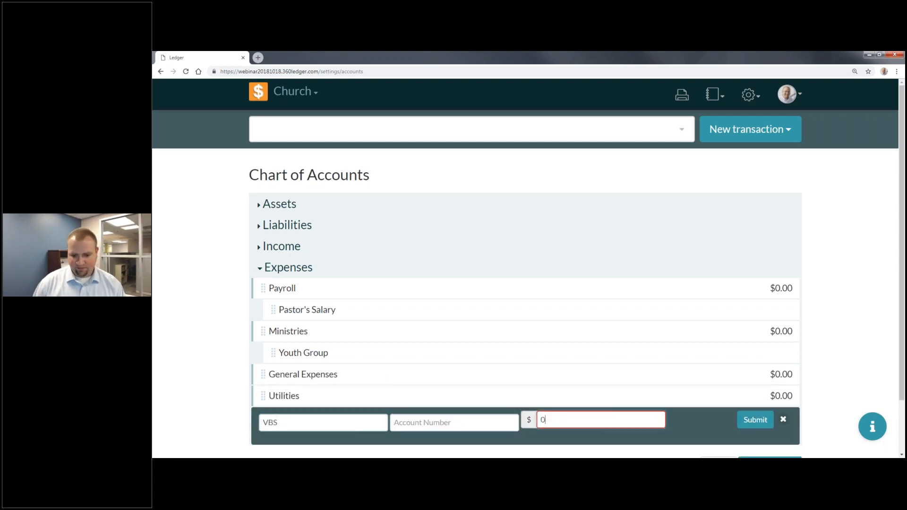
key("Return")
left_click_drag(263, 417, 351, 374)
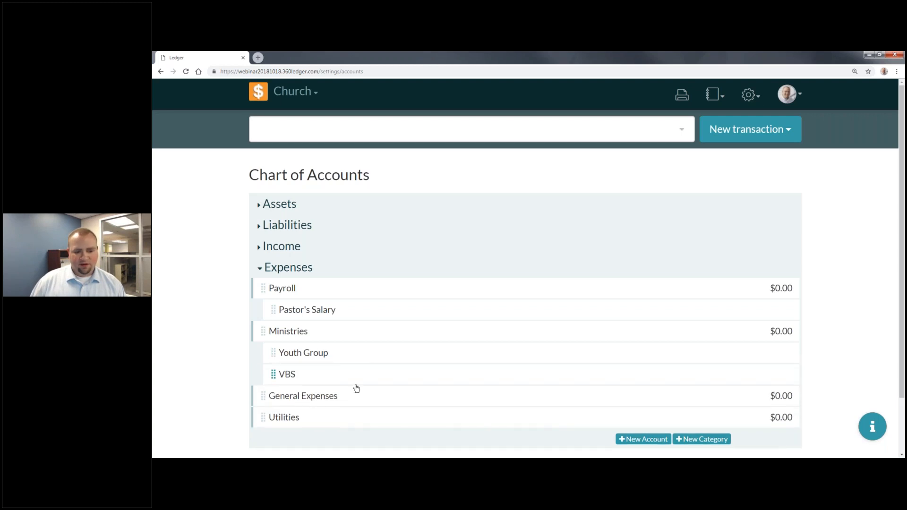
- Add an expense account named Office Supplies with initial balance 0 and nest it beneath General Expenses
scroll(674, 385, "down", 2)
left_click(648, 374)
left_click(350, 385)
type("Office Supl")
key("BackSpace")
type("plies")
left_click(597, 377)
type("0")
left_click(742, 384)
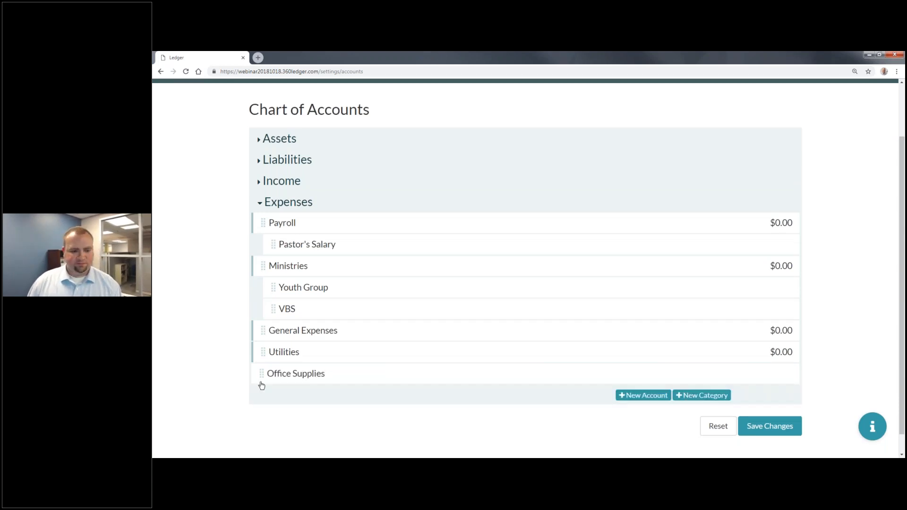
left_click_drag(273, 375, 364, 350)
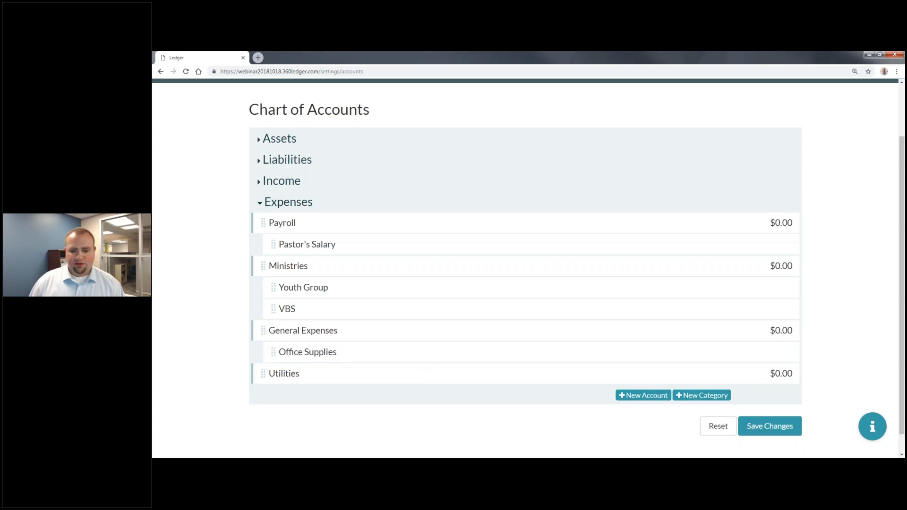
- Add an expense account named Electricity with initial balance 0 beneath the Utilities category
left_click(361, 405)
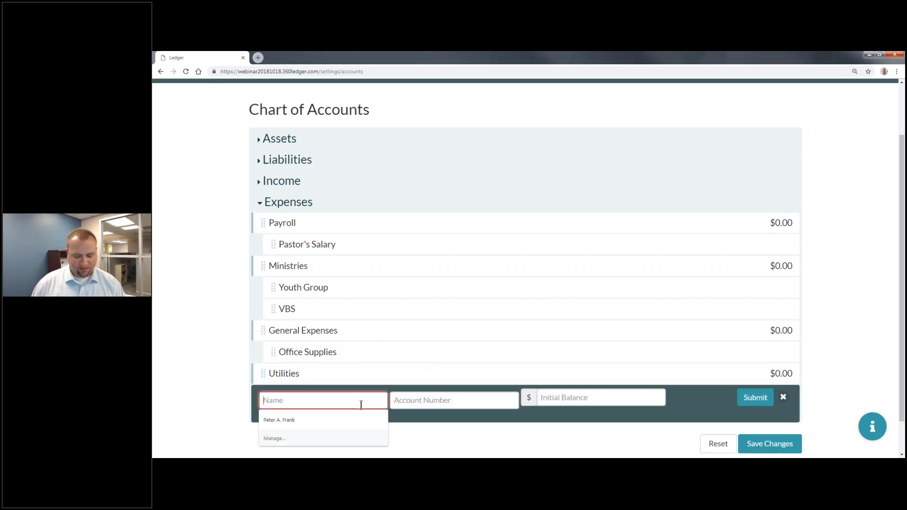
type("Electricity")
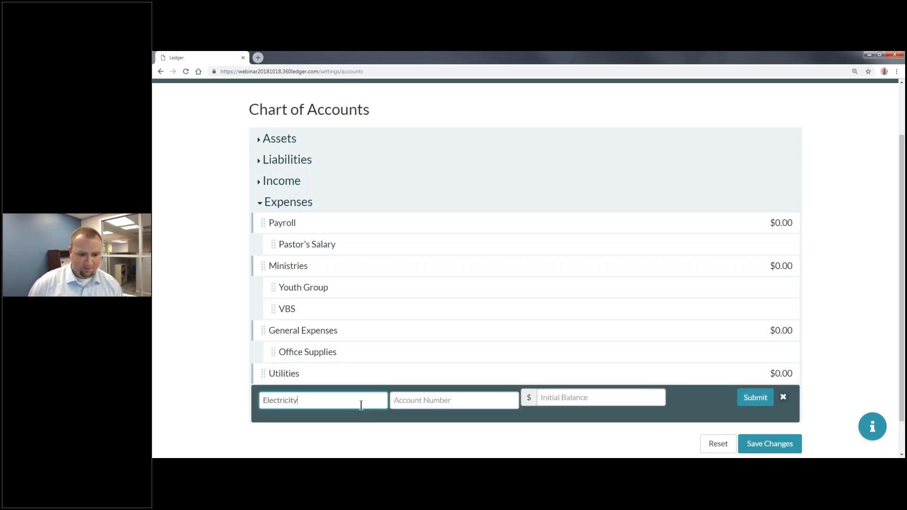
left_click(618, 398)
type("0")
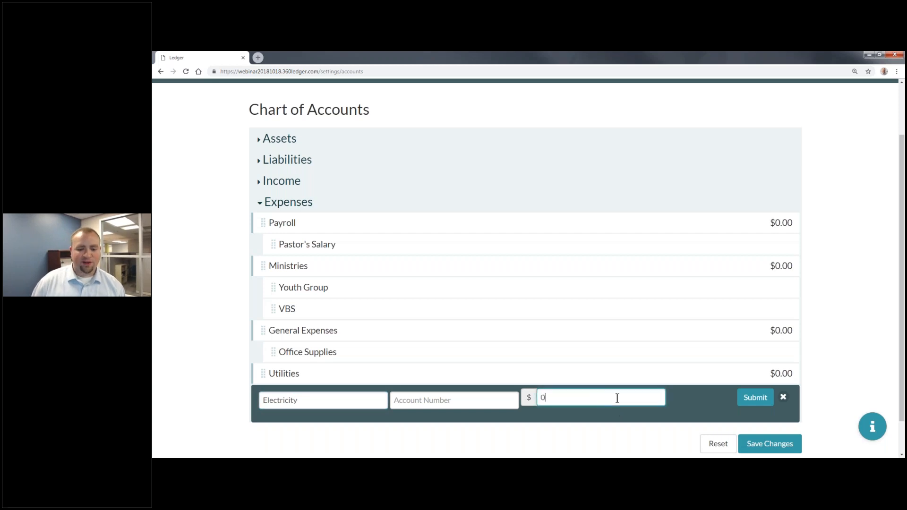
left_click(759, 401)
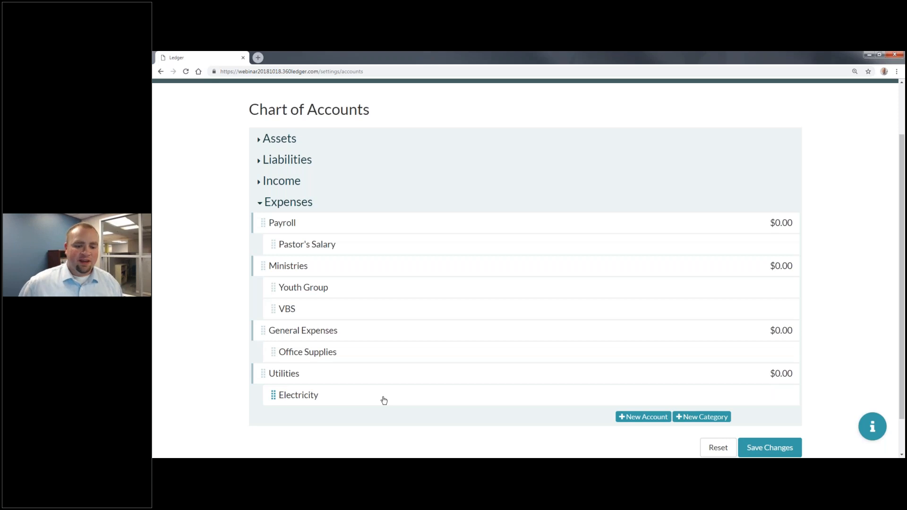
- Save and confirm the new expense categories and accounts in the chart of accounts
scroll(374, 406, "up", 1)
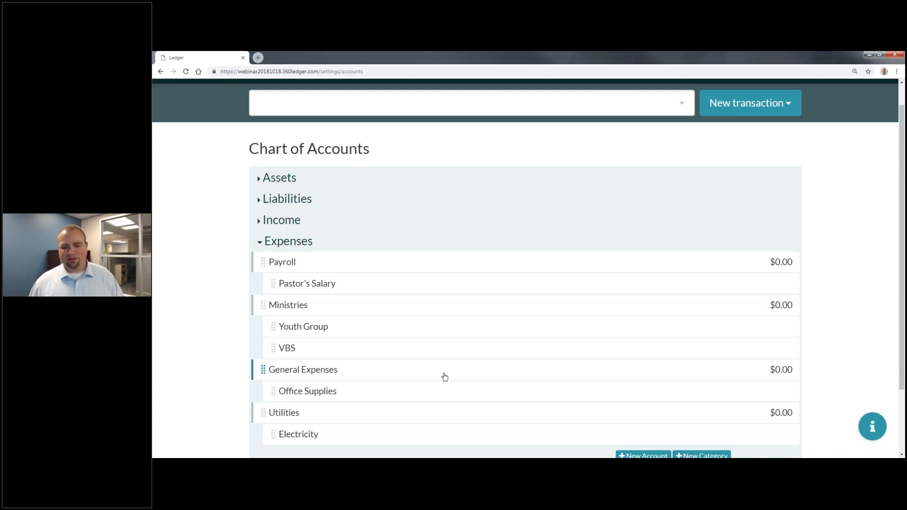
scroll(812, 456, "down", 2)
left_click(773, 404)
left_click(657, 256)
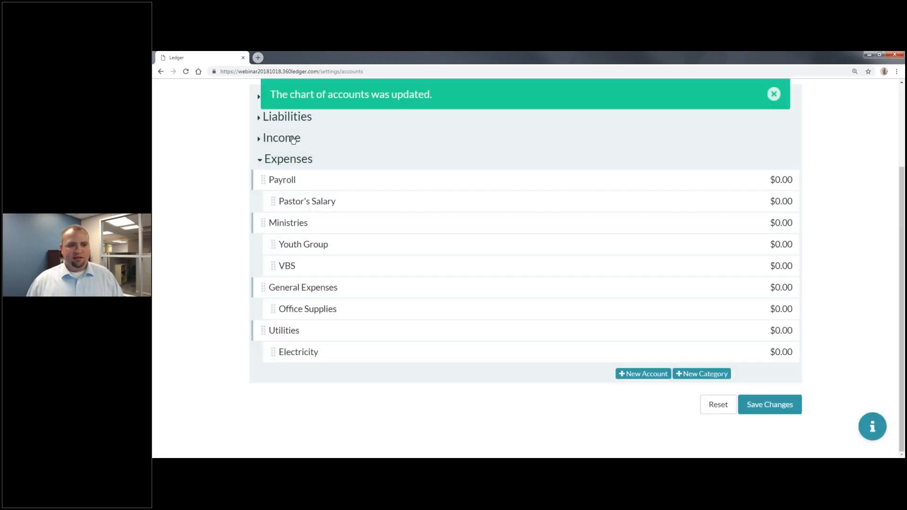
- Expand the Income section and open the General Fund account's details, closing them without making changes
left_click(291, 139)
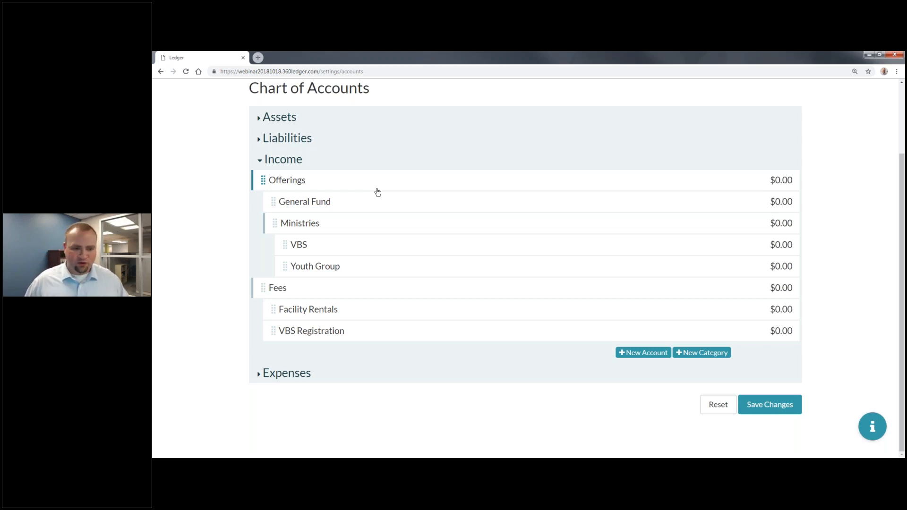
left_click(314, 207)
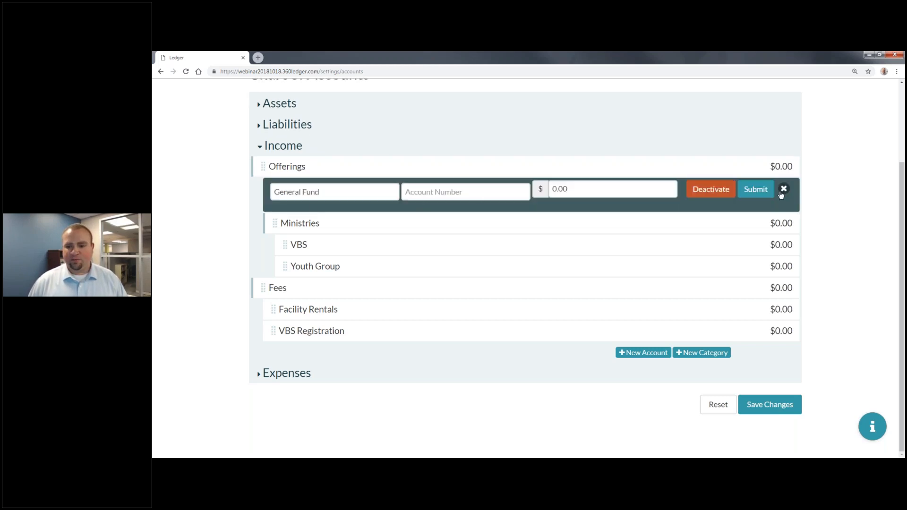
left_click(784, 190)
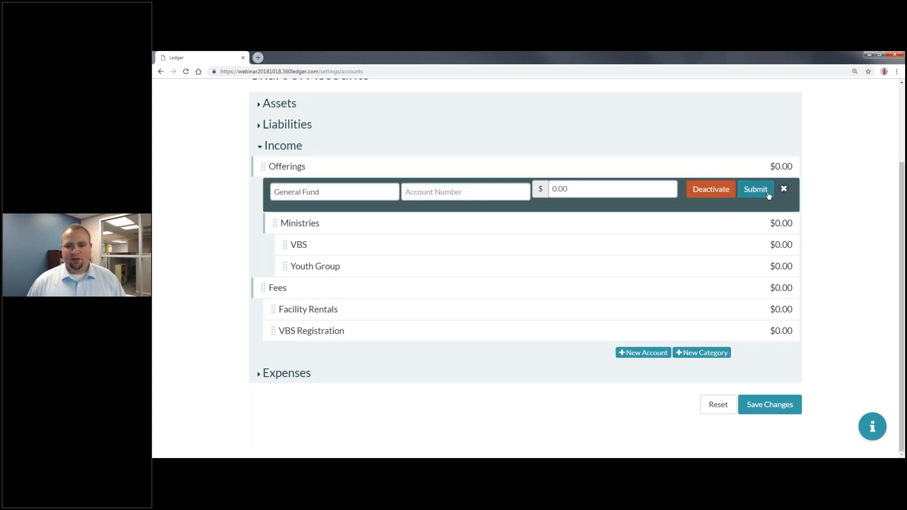
left_click(386, 203)
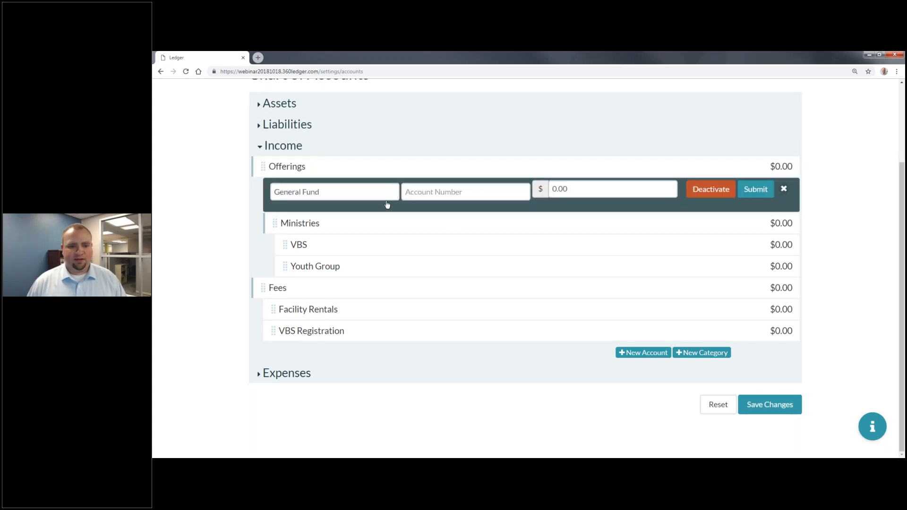
left_click(784, 189)
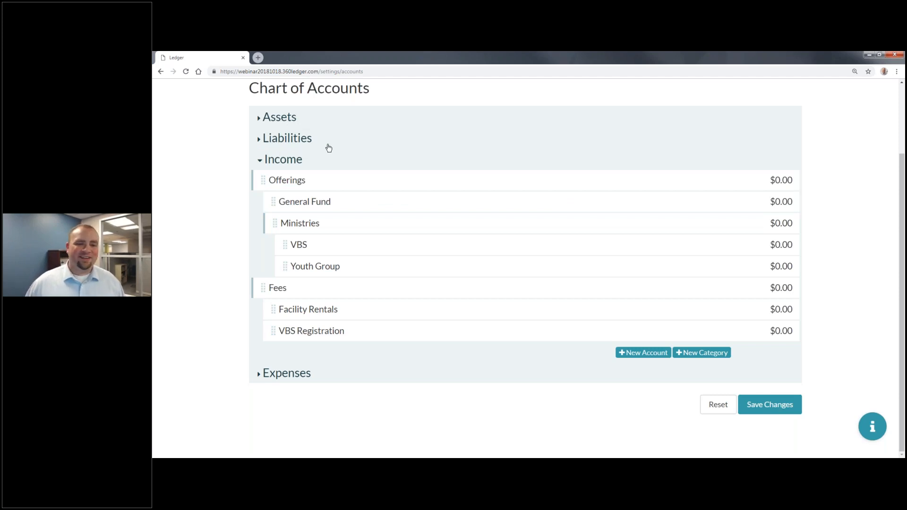
- Add a restricted fund named Building Fund to the Savings asset account
left_click(281, 117)
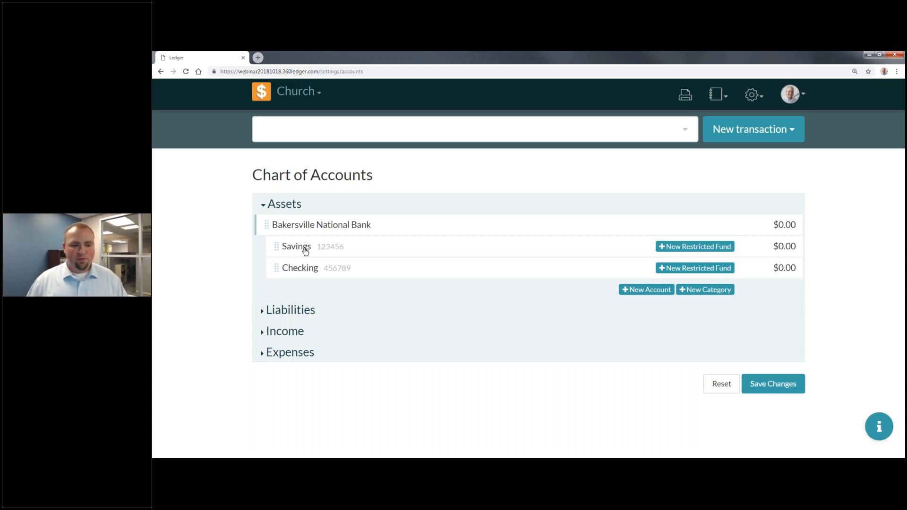
left_click(690, 247)
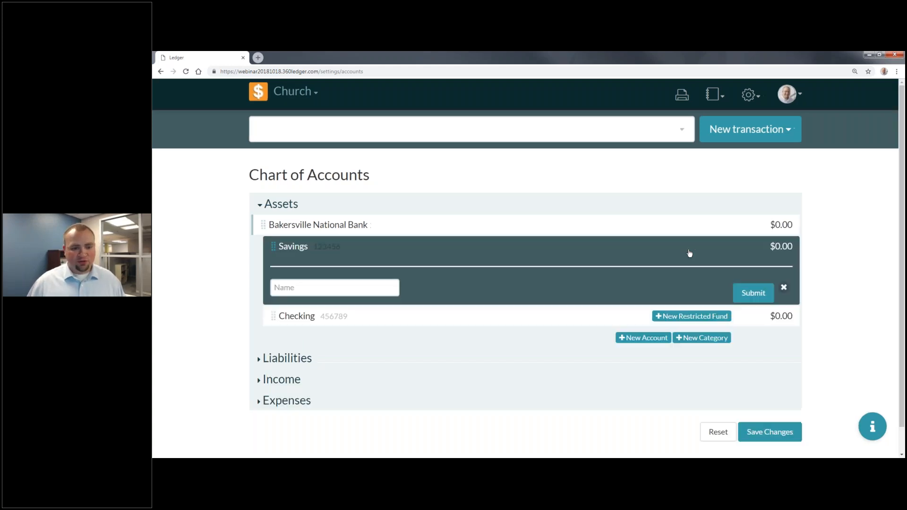
left_click(301, 290)
type("Building Fund")
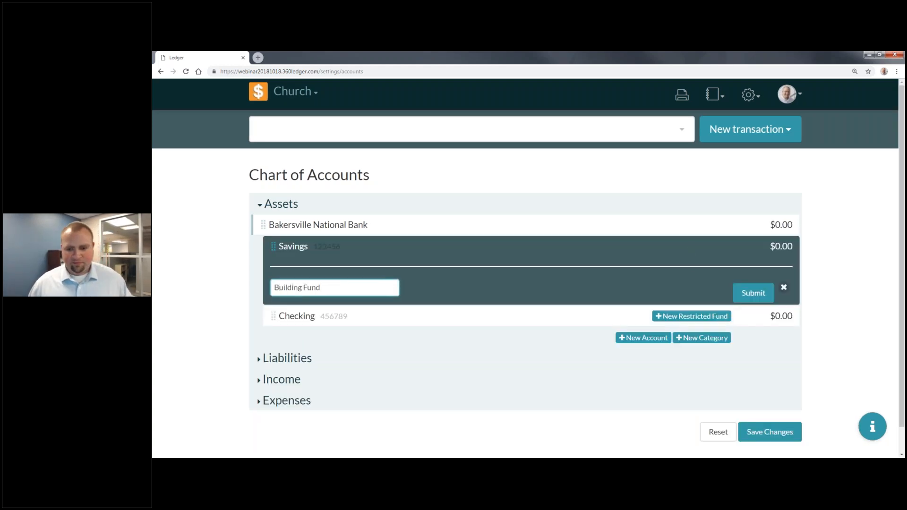
left_click(756, 294)
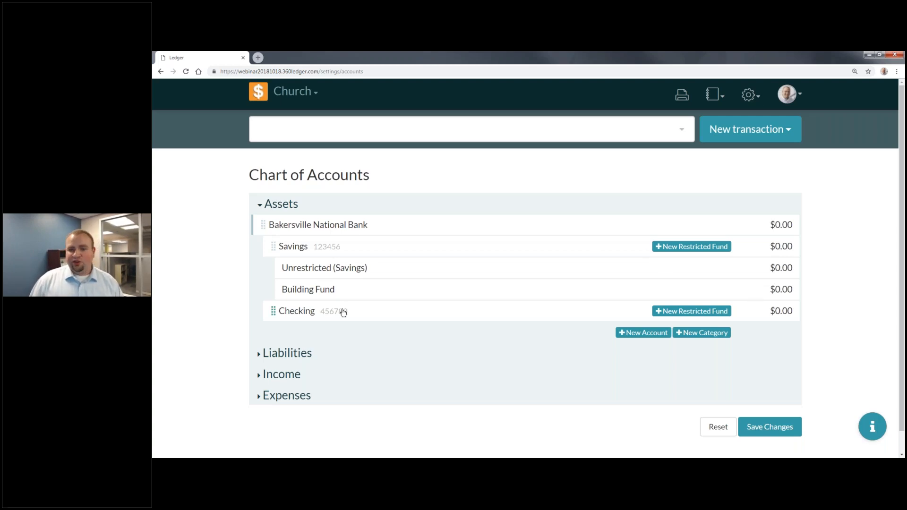
- Add a restricted fund named Youth Group to the Checking asset account
left_click(703, 314)
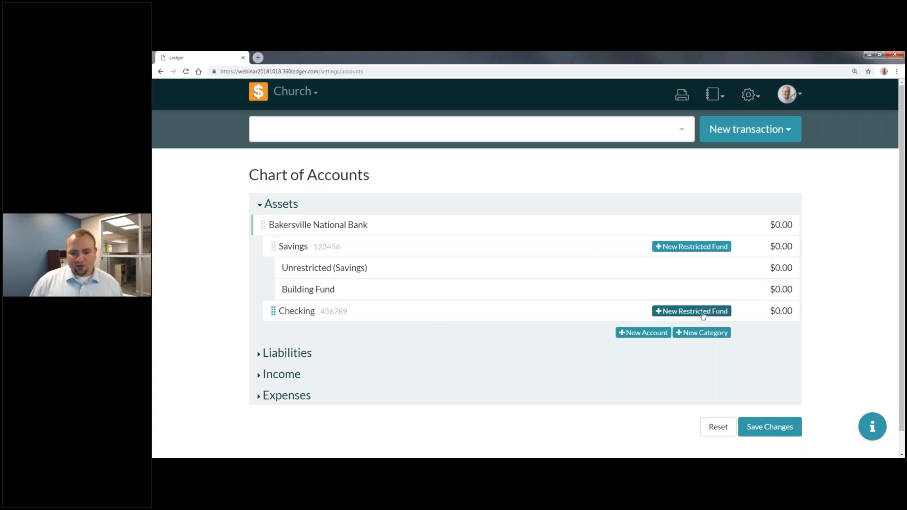
left_click(354, 359)
type("Youth Group")
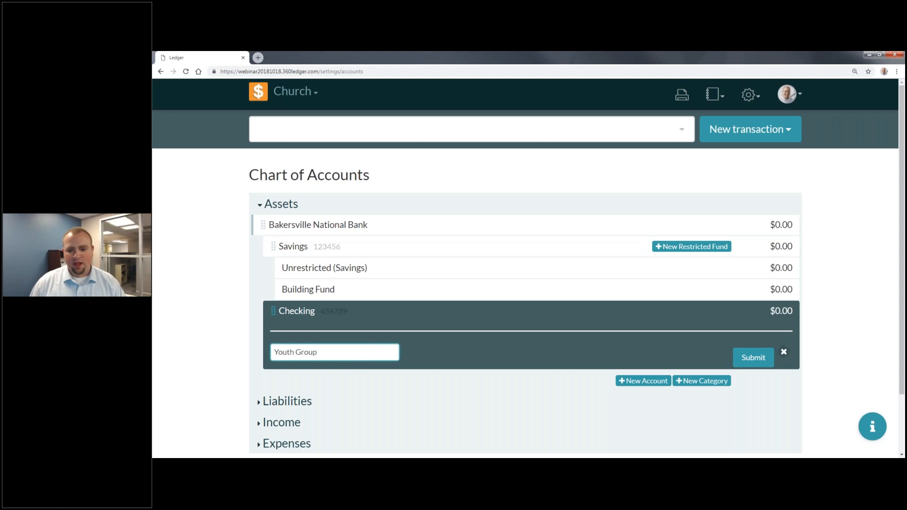
left_click(750, 358)
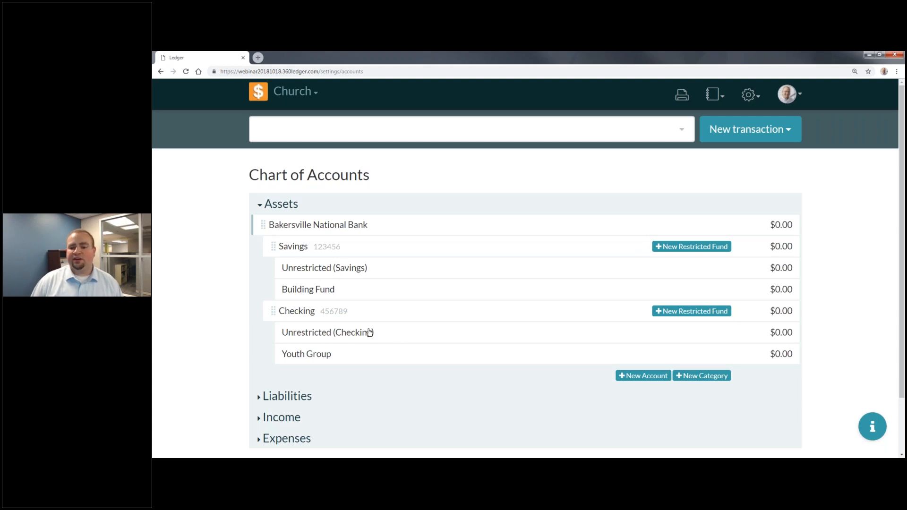
- Save and confirm the restricted funds added to the asset accounts
scroll(403, 318, "down", 2)
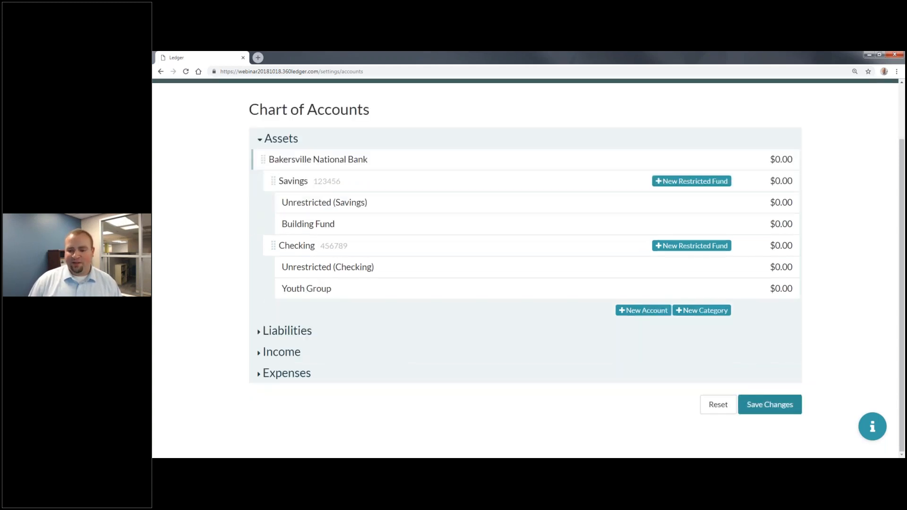
left_click(770, 404)
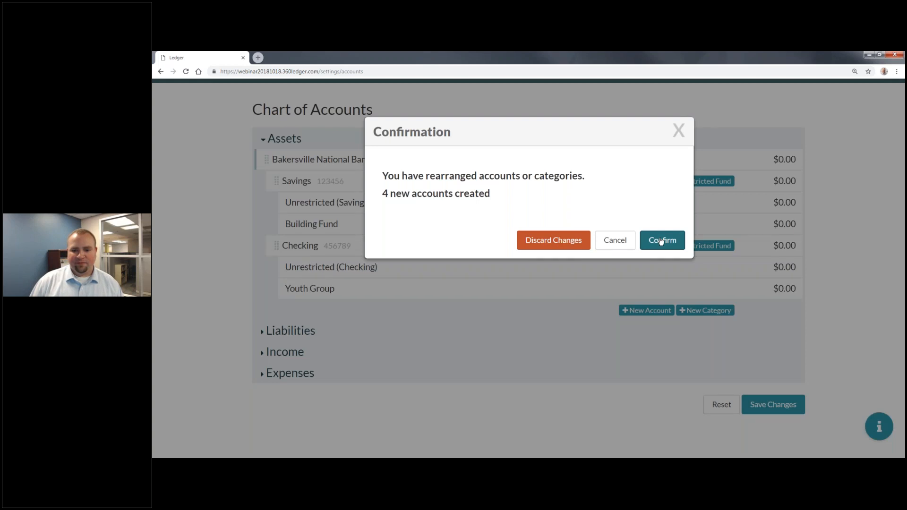
left_click(661, 242)
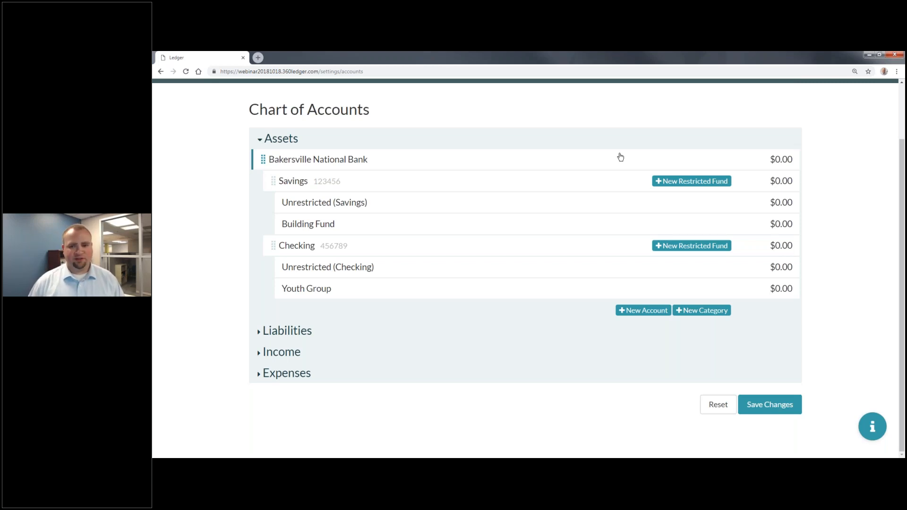
- Open the 2018 budgets and review the account rows and the options for copying last year's figures
scroll(606, 156, "up", 2)
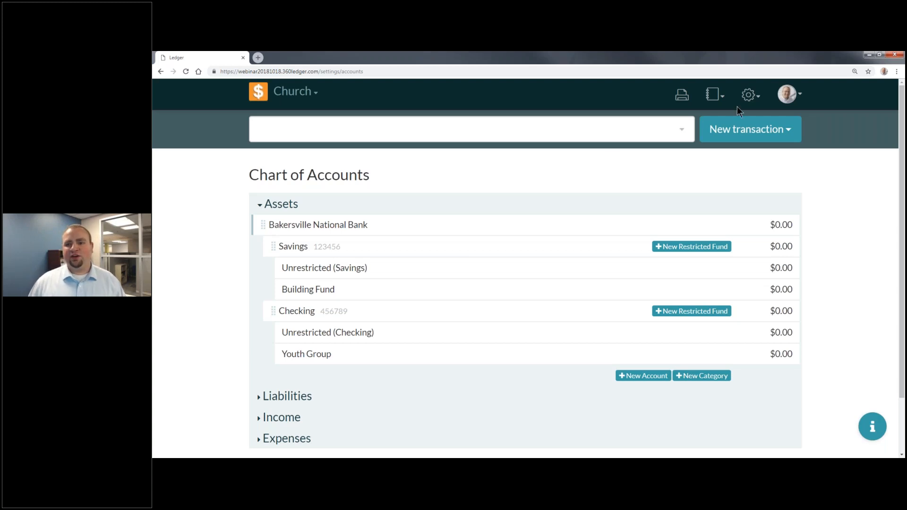
left_click(749, 95)
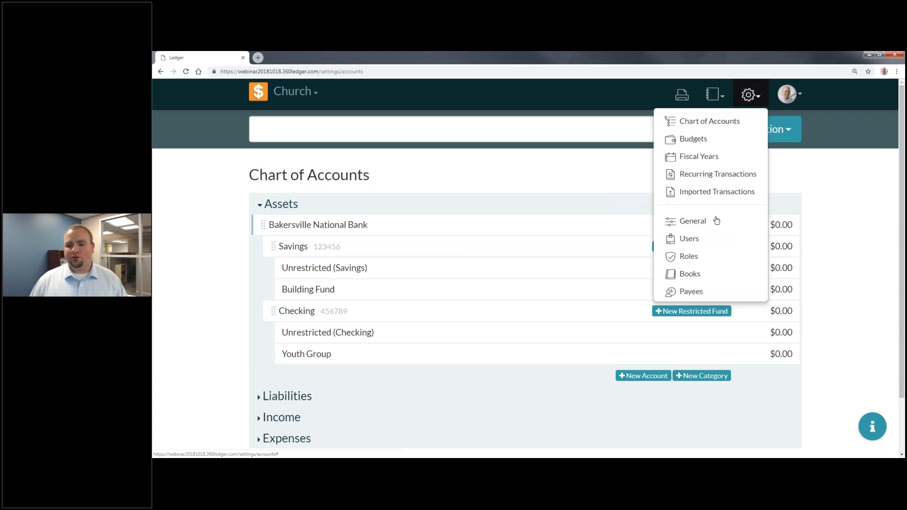
left_click(727, 143)
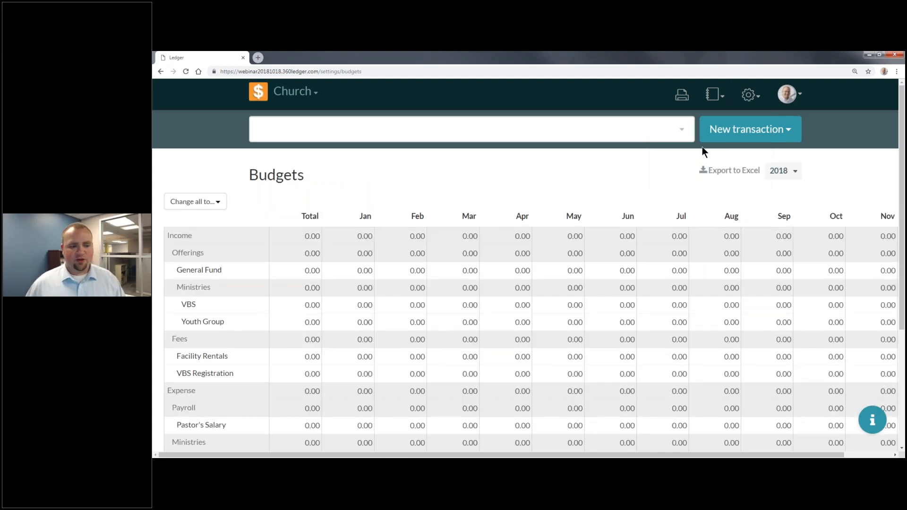
scroll(492, 321, "down", 5)
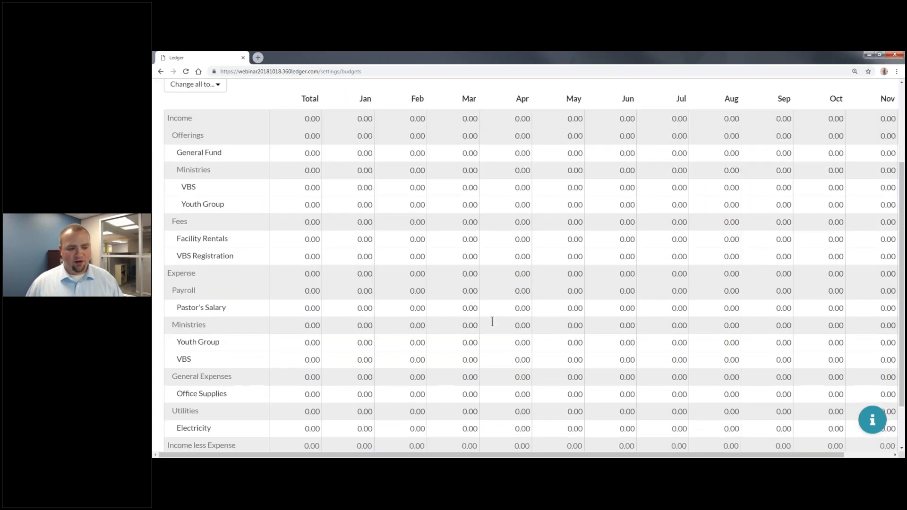
scroll(487, 318, "up", 3)
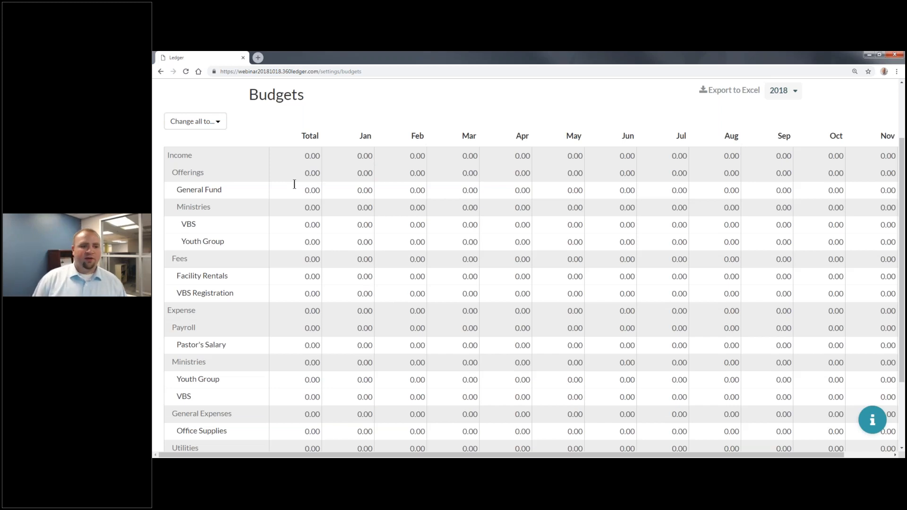
scroll(284, 191, "up", 2)
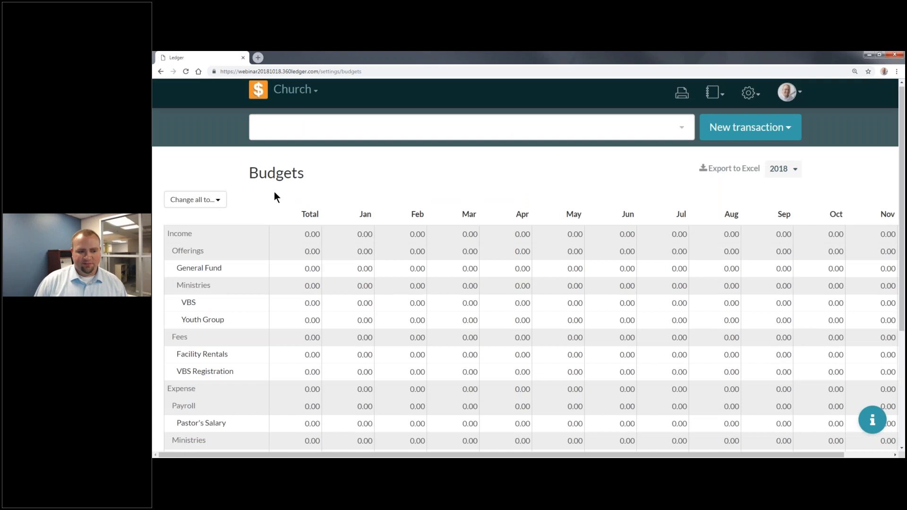
left_click(211, 203)
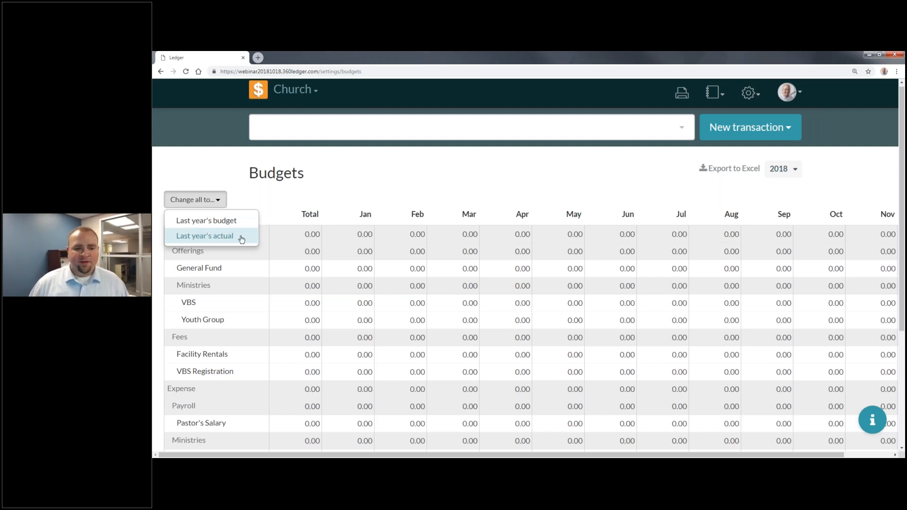
left_click(334, 237)
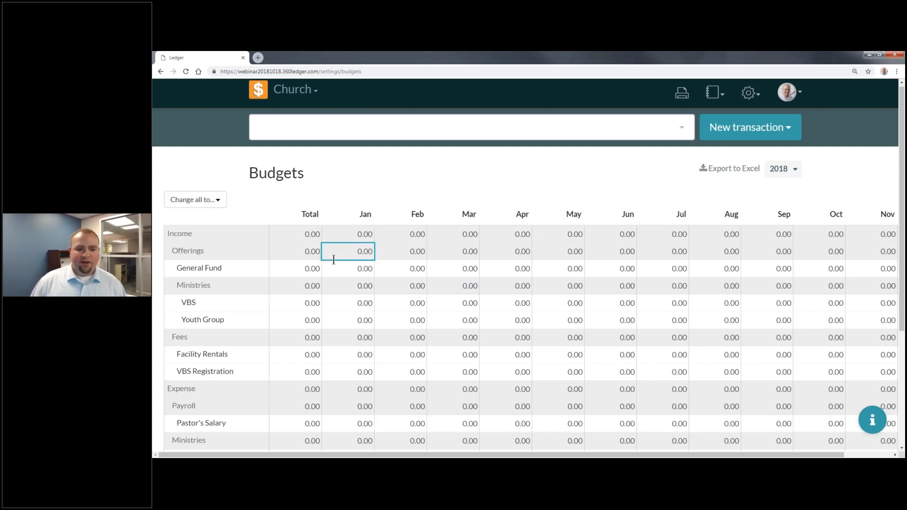
- Set the General Fund's monthly income budget to 5000 for each month from January through April
left_click(334, 263)
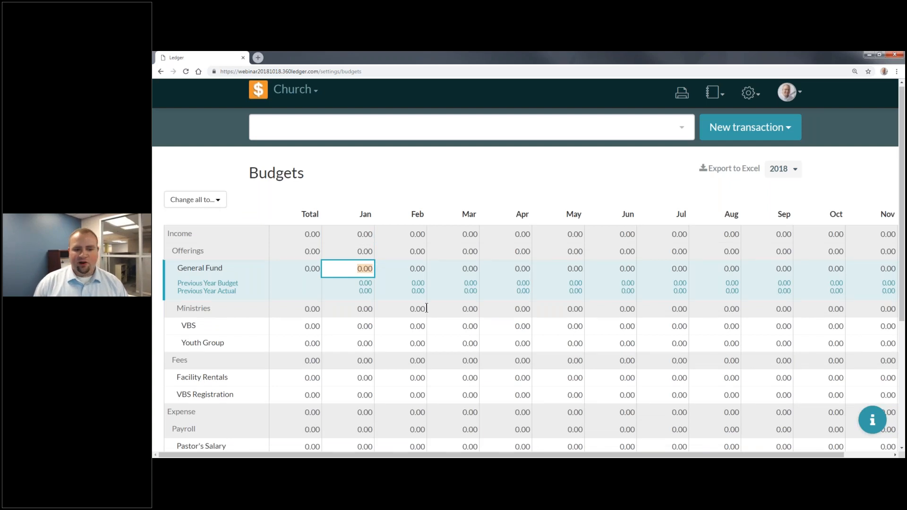
type("5000")
key("Tab")
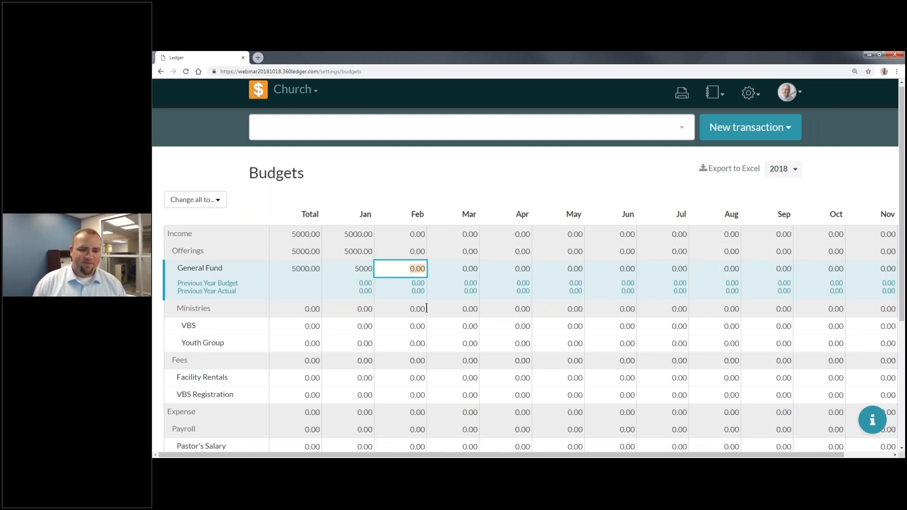
type("5000")
key("Tab")
type("500")
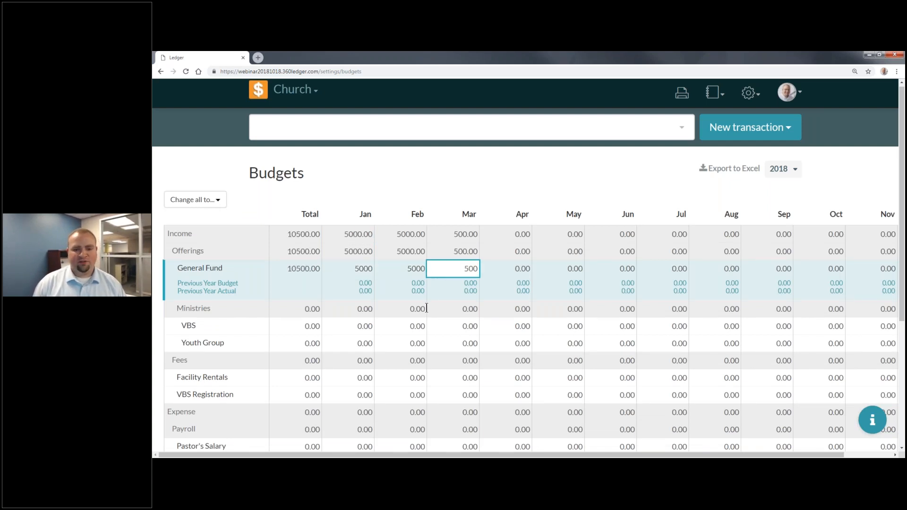
type("0")
key("Tab")
type("5000")
key("Tab")
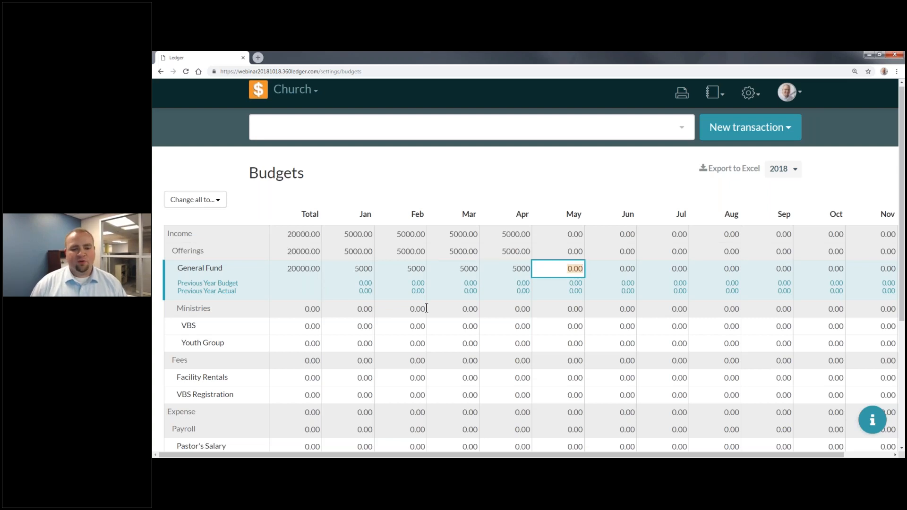
- Set the General Fund's total income budget for 2018 to 60000, spread across the months
left_click(304, 272)
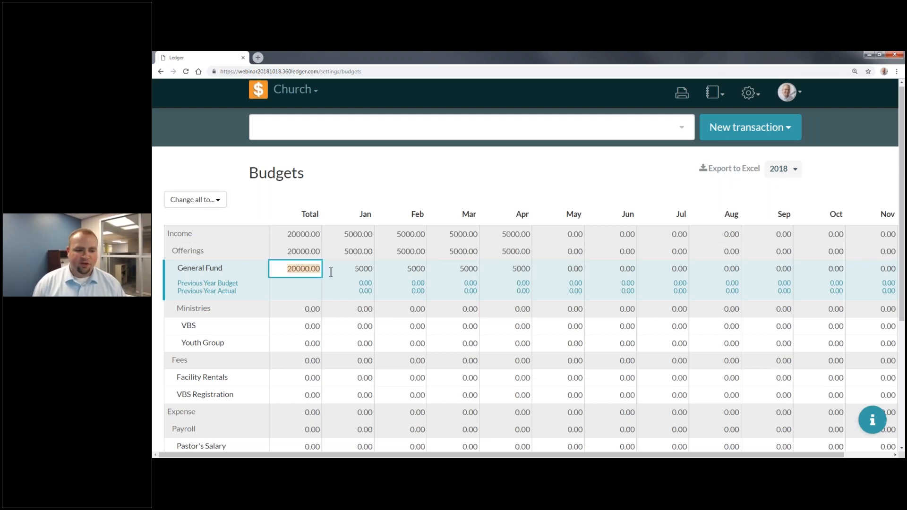
type("60000")
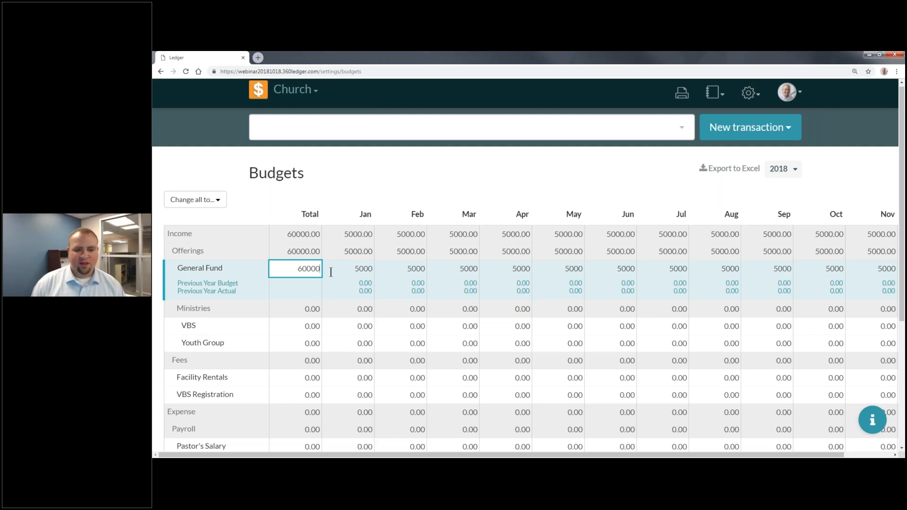
- Set the General Fund's April income budget to 15000
left_click(331, 272)
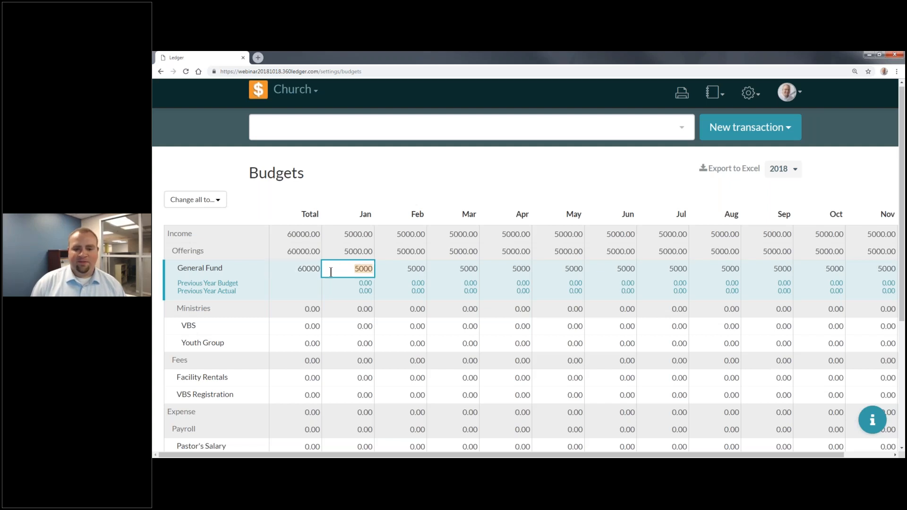
key("Tab")
key("Tab")
key("Tab")
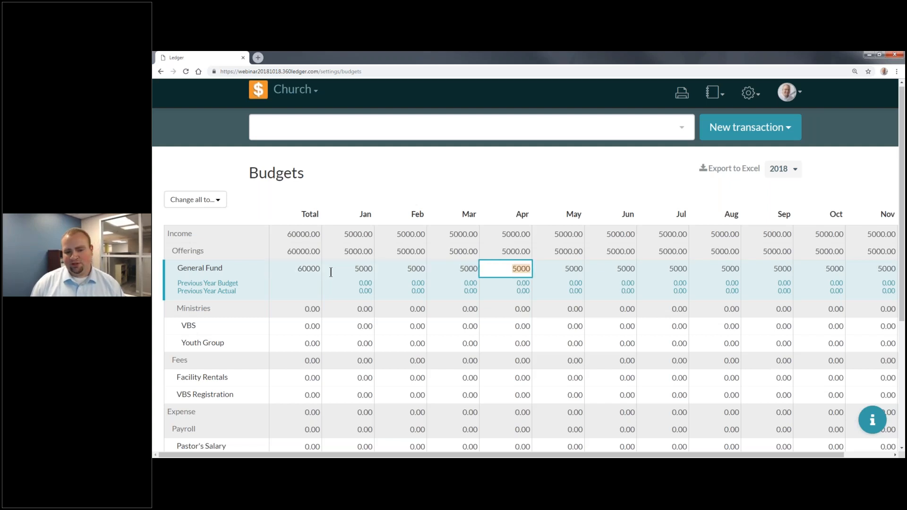
type("15000")
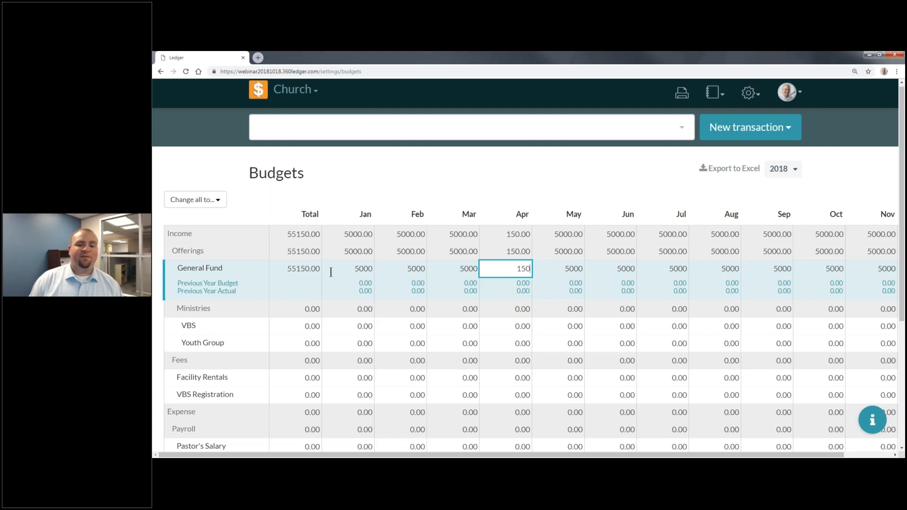
- Set the General Fund's December income budget to 25000
key("Tab")
key("Tab")
key("Tab")
key("Tab")
key("Tab")
key("Tab")
key("Tab")
key("Tab")
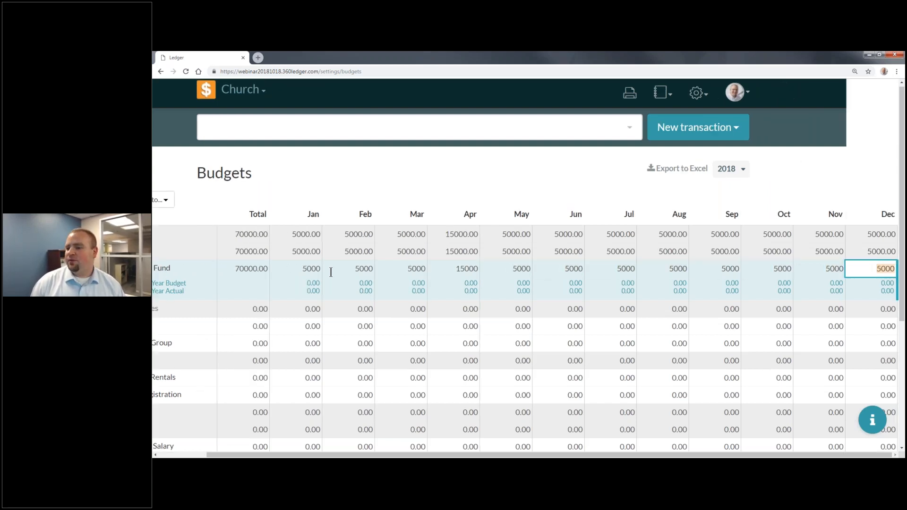
type("25000")
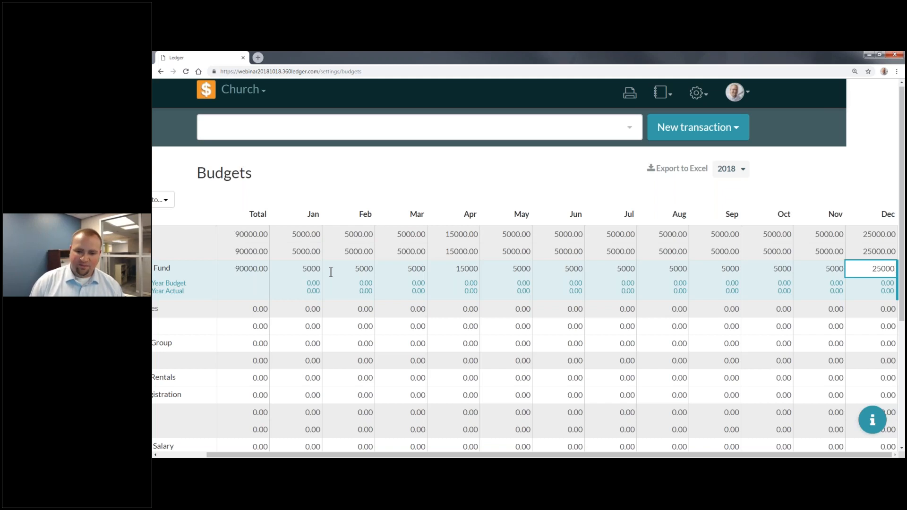
- Set the General Fund's July and August income budgets to 3000 each
key("shift+Tab")
key("shift+Tab")
key("shift+Tab")
key("shift+Tab")
key("shift+Tab")
key("shift+Tab")
key("shift+Tab")
key("shift+Tab")
key("shift+Tab")
key("shift+Tab")
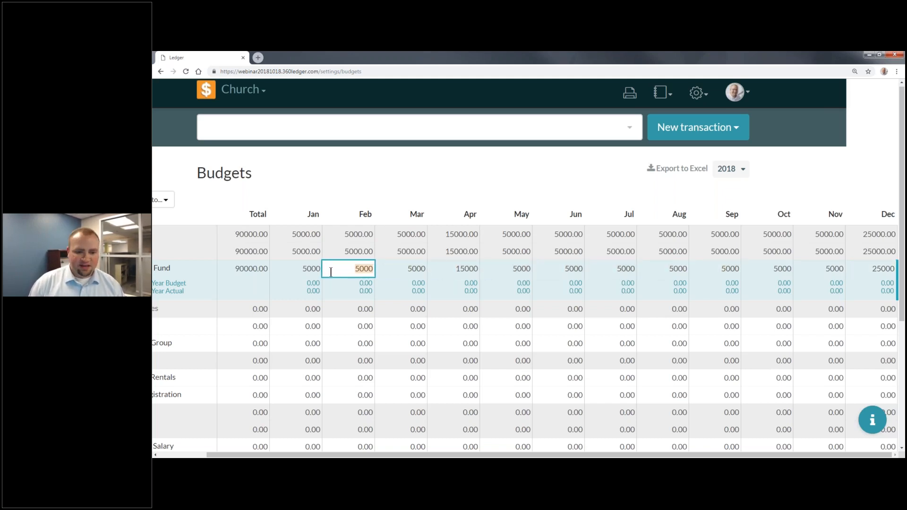
key("Tab")
key("Tab")
key("Tab")
key("Tab")
key("Tab")
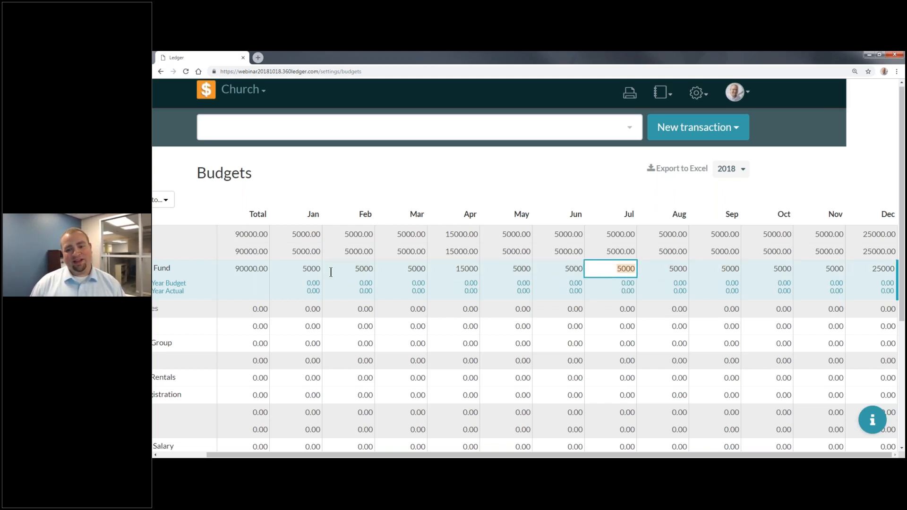
type("3000")
key("Tab")
type("300")
key("shift+Tab")
key("shift+Tab")
key("Tab")
key("Tab")
type("3000")
key("shift+Tab")
key("shift+Tab")
key("shift+Tab")
key("shift+Tab")
key("shift+Tab")
key("shift+Tab")
key("shift+Tab")
key("shift+Tab")
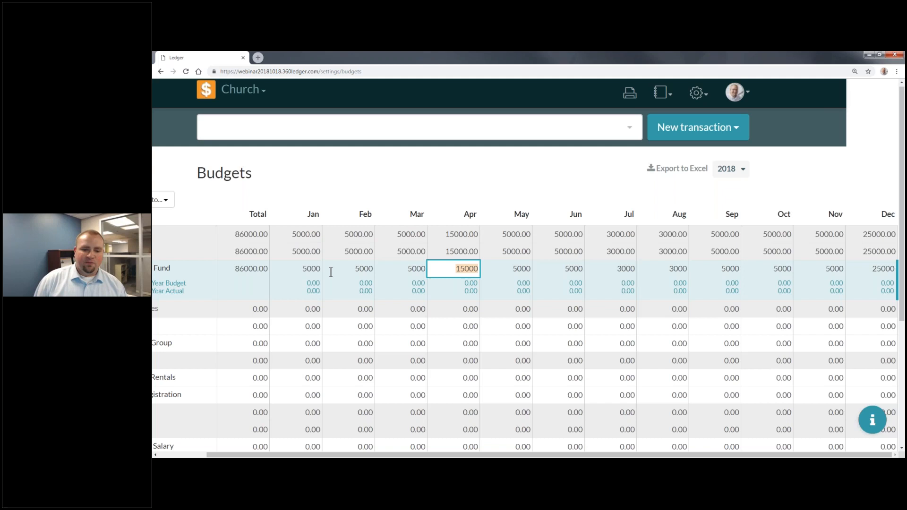
key("shift+Tab")
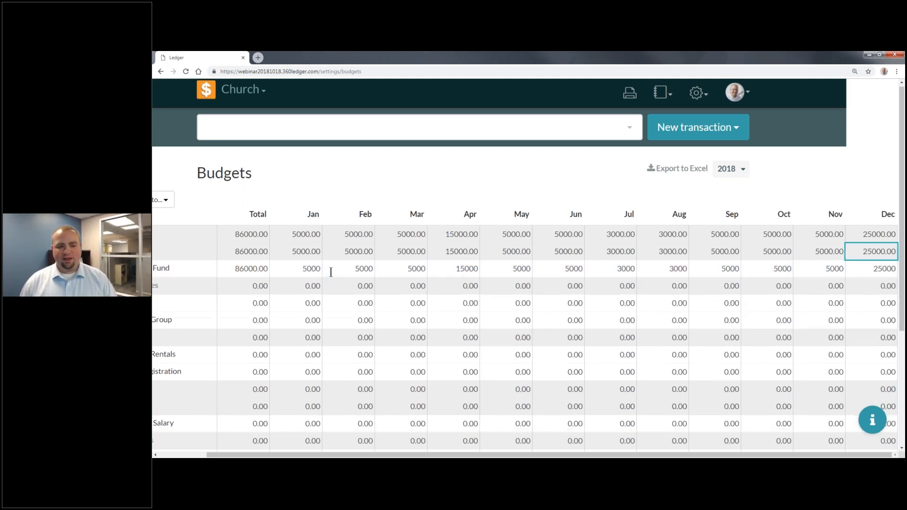
- Set the May income budget for VBS under the Ministries offerings to 2000
left_click_drag(387, 456, 294, 450)
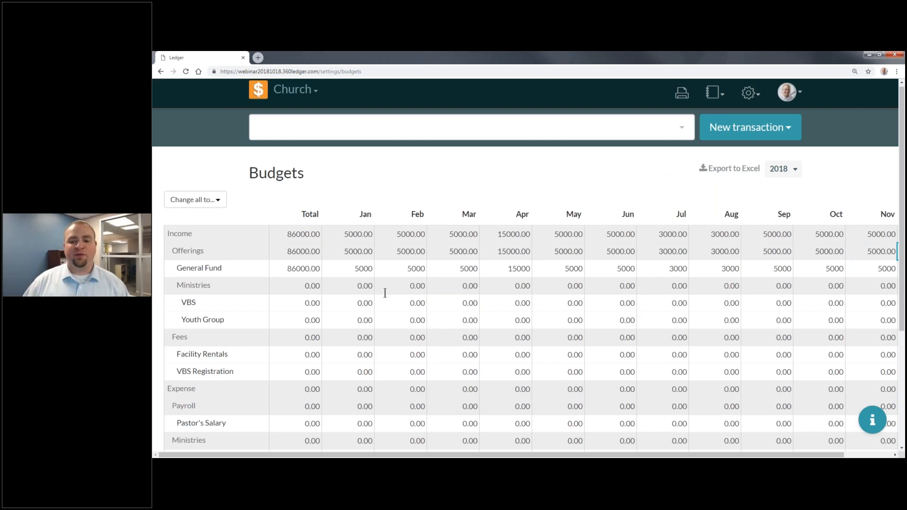
left_click(555, 307)
type("2000")
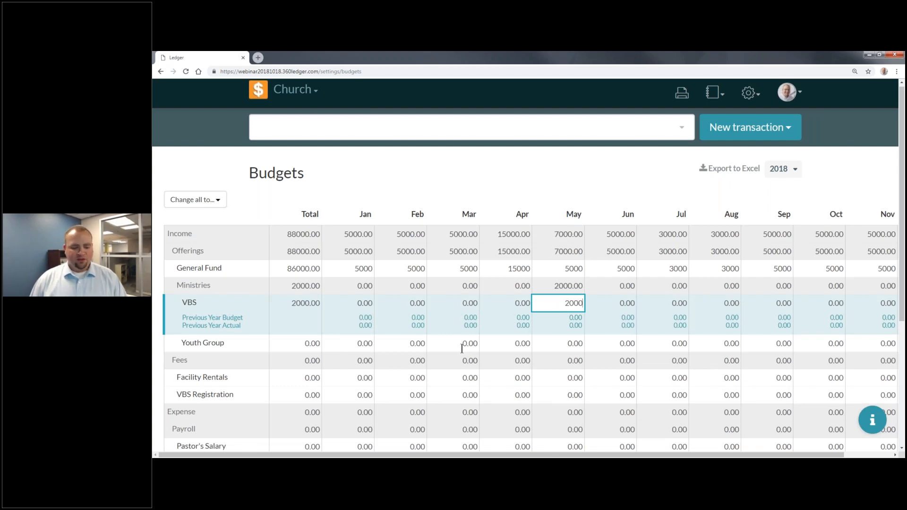
key("Tab")
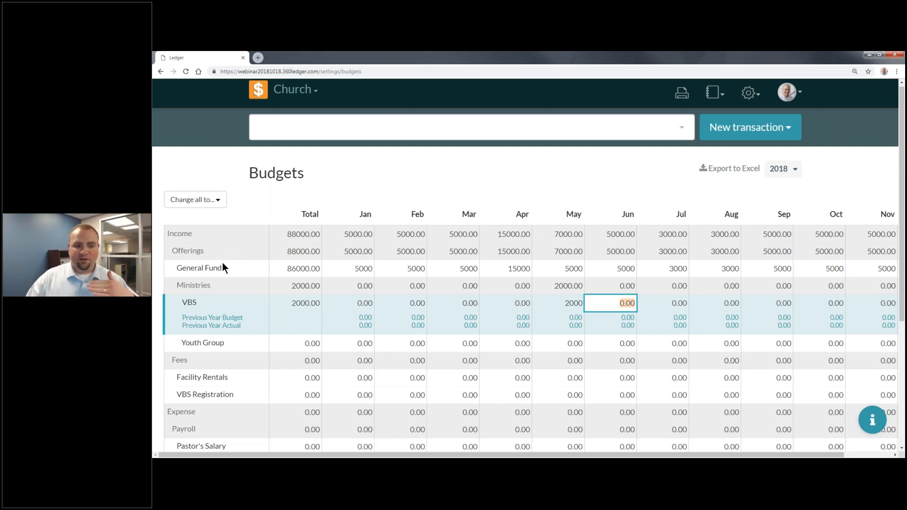
- Set the total Facility Rentals income budget for the year to 2000, spread across the months
left_click(298, 376)
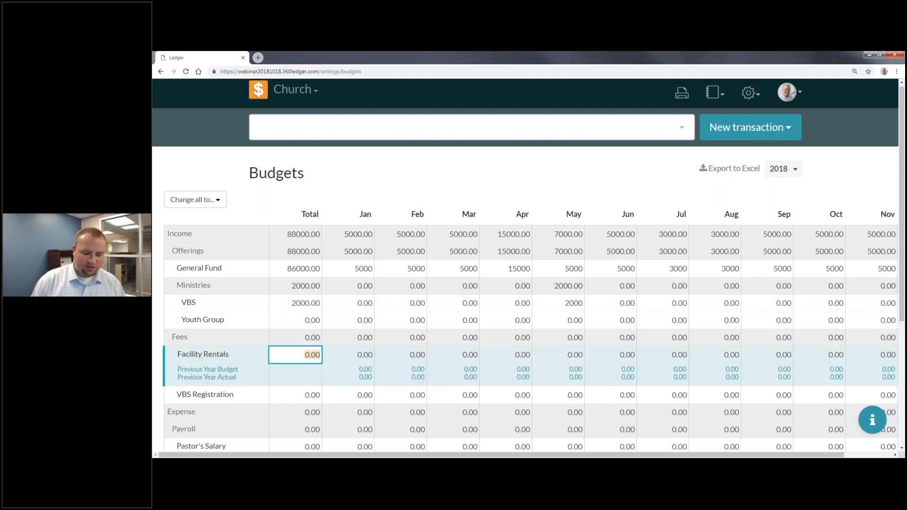
type("2000")
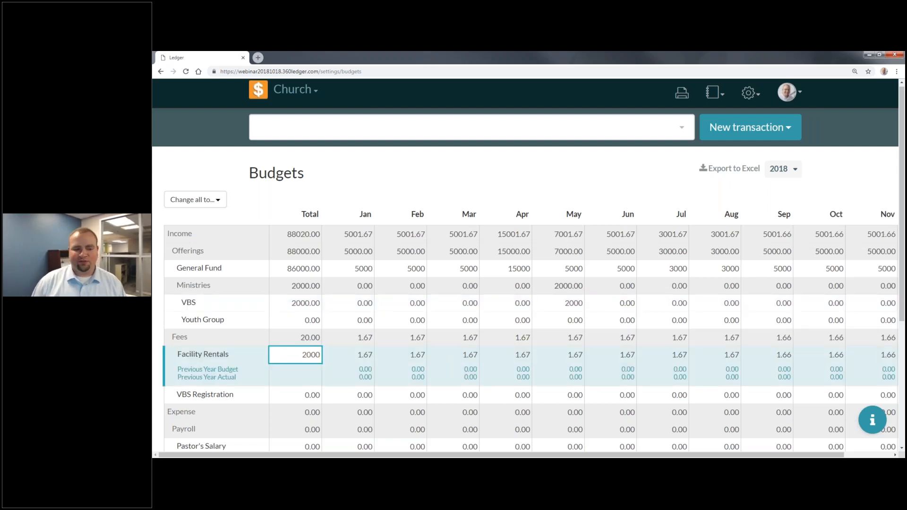
key("Tab")
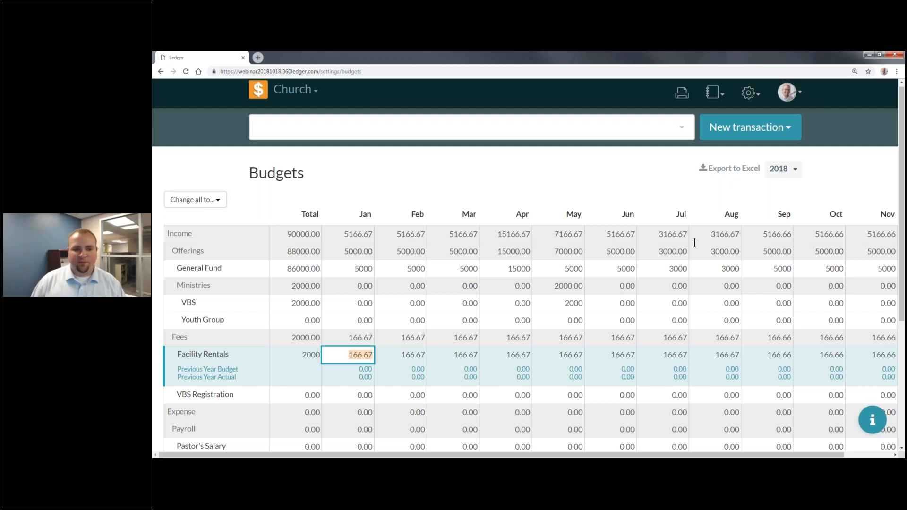
- Set the total Pastor's Salary expense budget for the year to 50000
scroll(667, 265, "down", 1)
scroll(668, 265, "down", 4)
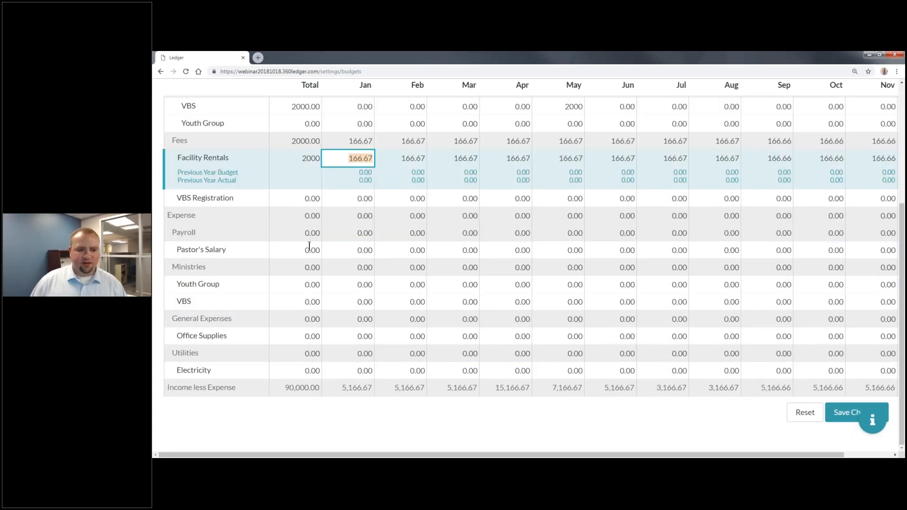
left_click(290, 248)
type("50000")
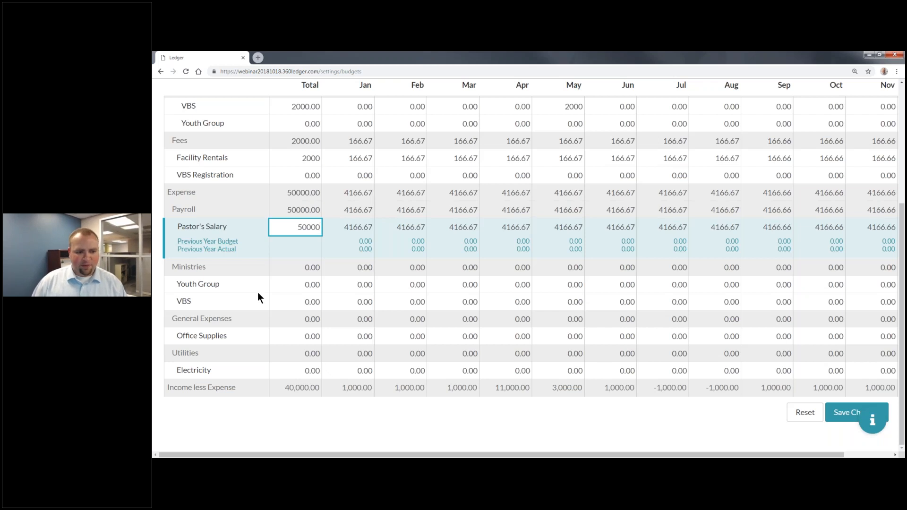
- Set the yearly expense budgets under Ministries to 5000 for Youth Group and 2000 for VBS
left_click(283, 283)
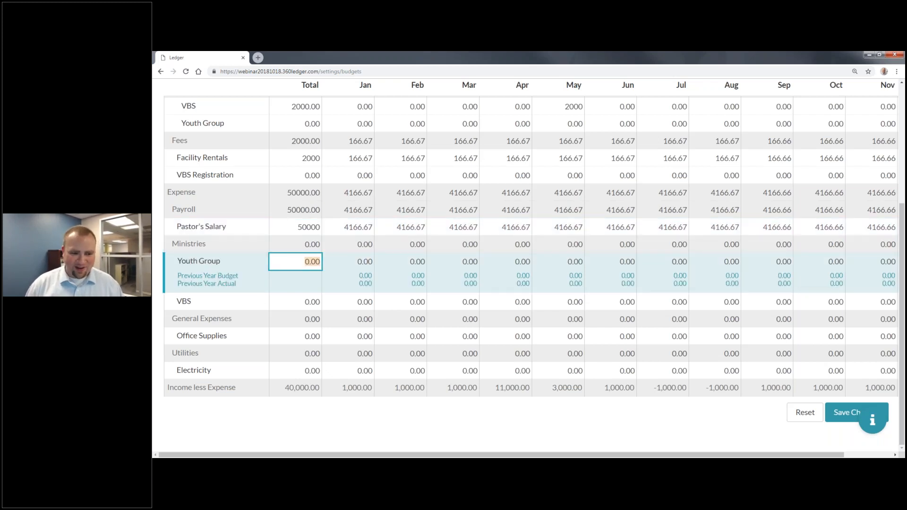
type("5000")
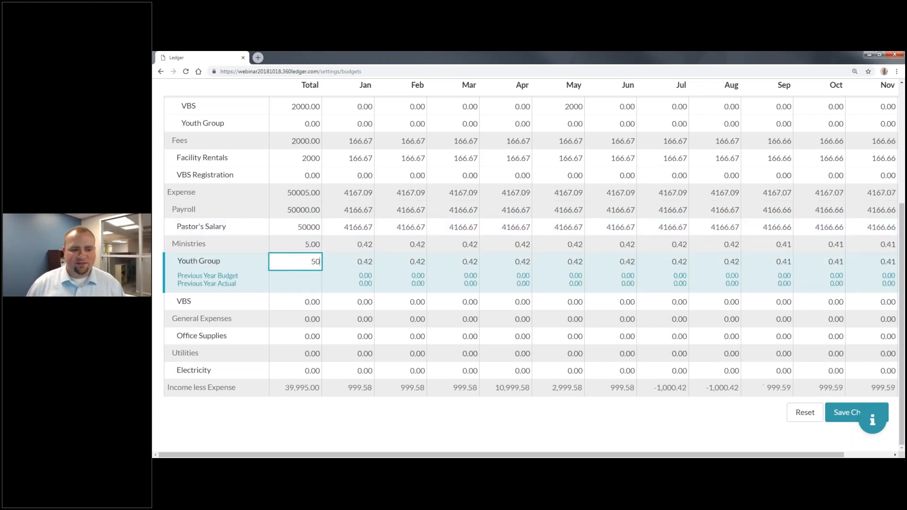
left_click(294, 298)
type("2000")
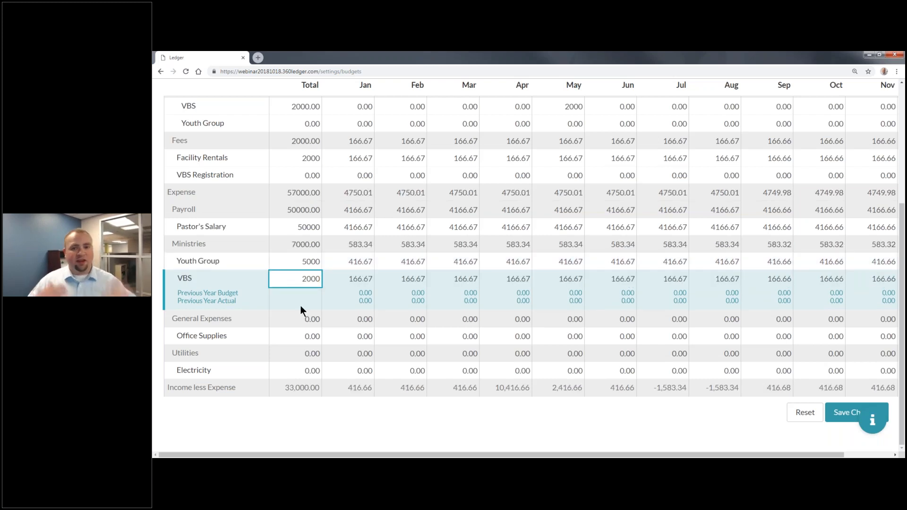
- Set the yearly expense budgets to 300 for Office Supplies and 500 for Electricity
left_click(294, 336)
type("300")
left_click(299, 372)
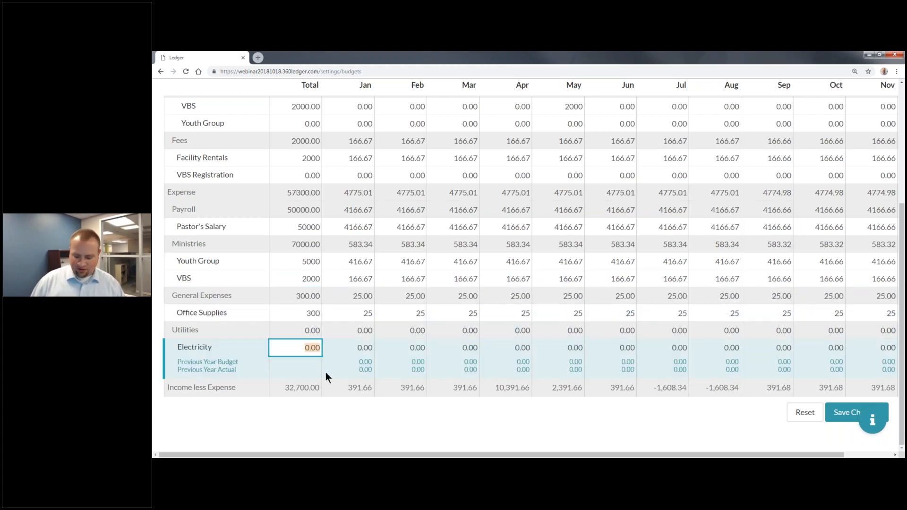
type("500")
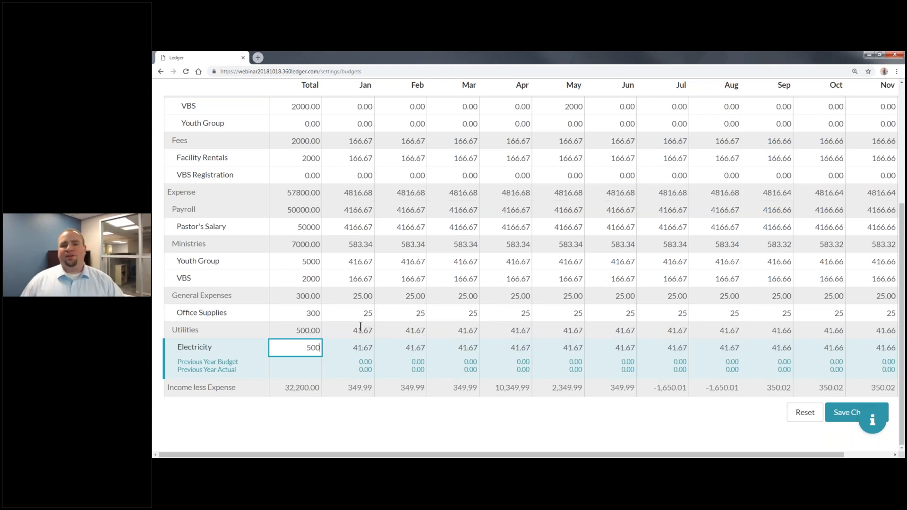
left_click(452, 424)
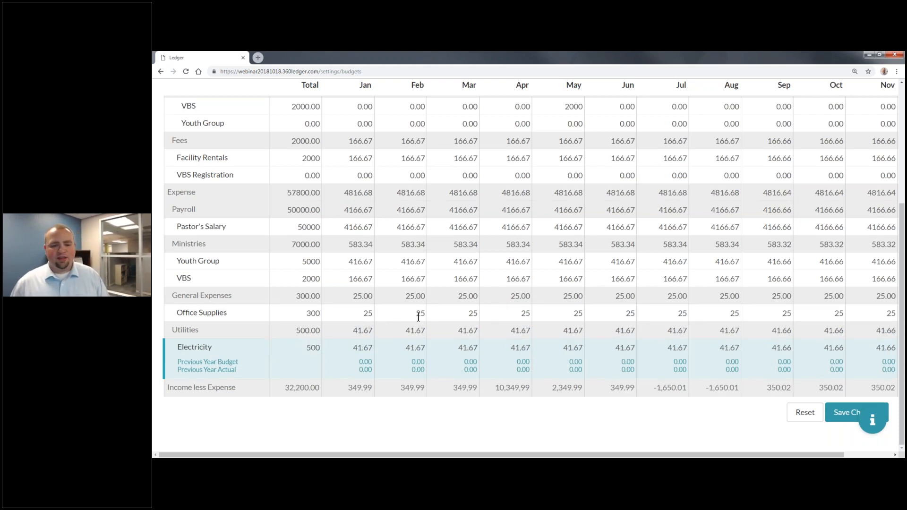
- Review the income, expense and net rows of the 2018 budget and save the changes
scroll(418, 318, "up", 4)
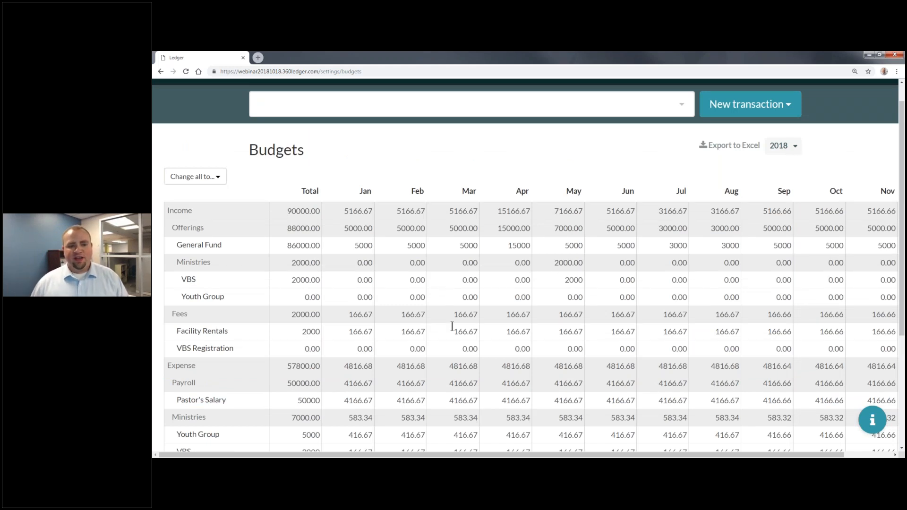
scroll(448, 327, "down", 3)
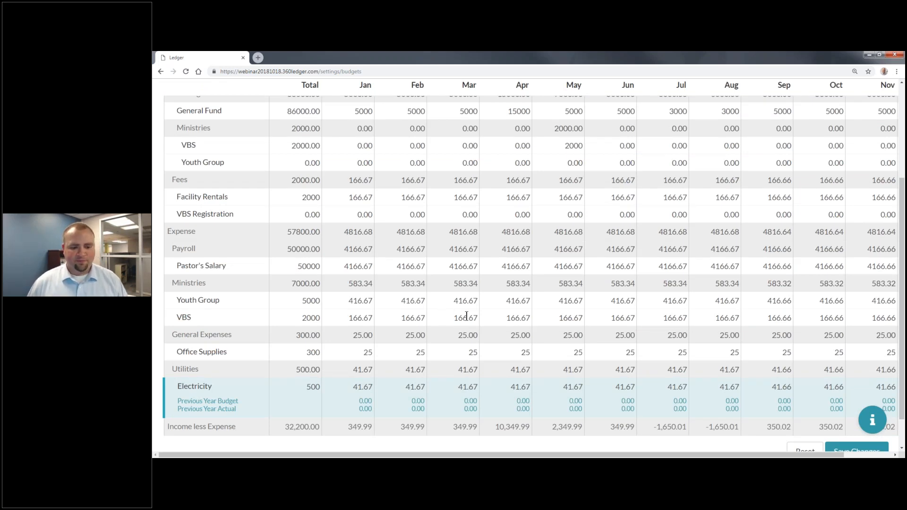
scroll(466, 316, "up", 4)
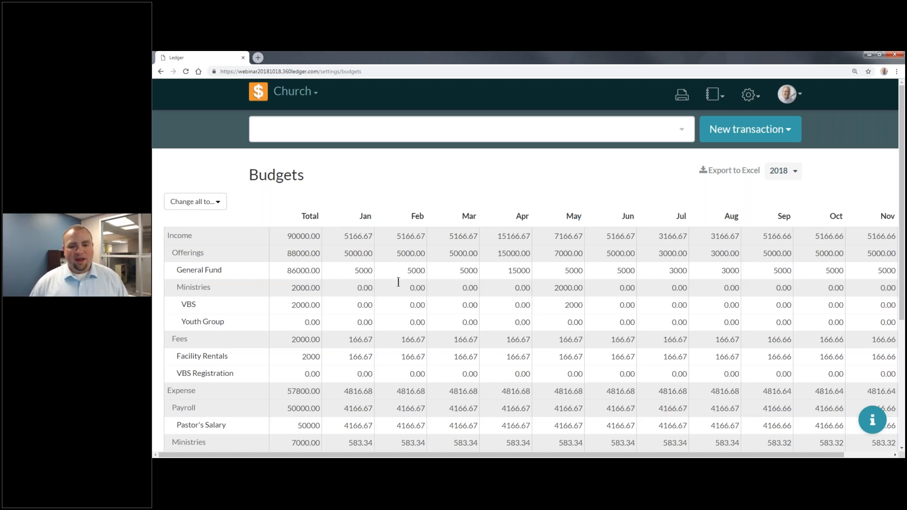
scroll(399, 282, "down", 2)
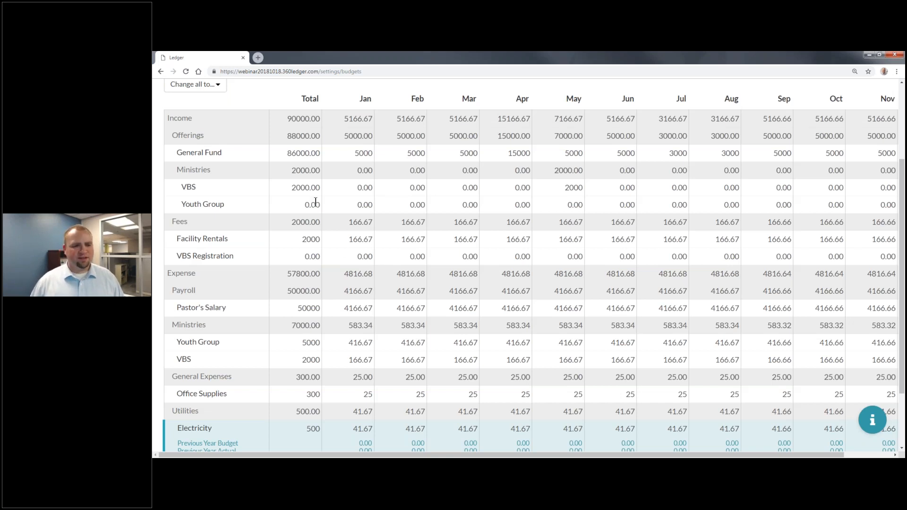
scroll(300, 232, "down", 2)
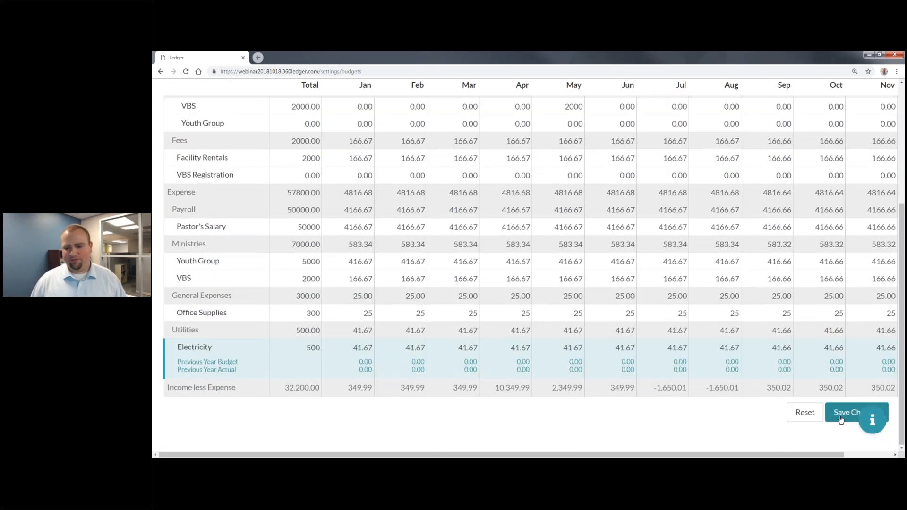
left_click(842, 419)
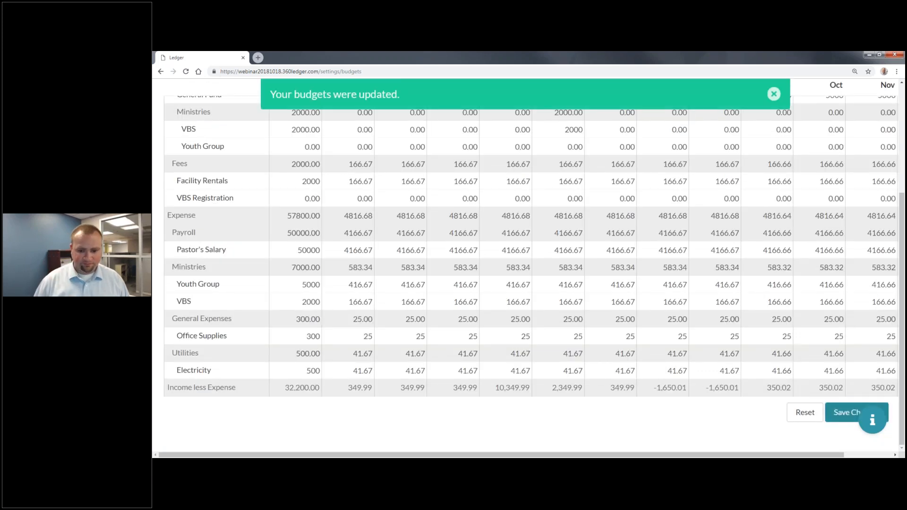
scroll(299, 85, "up", 5)
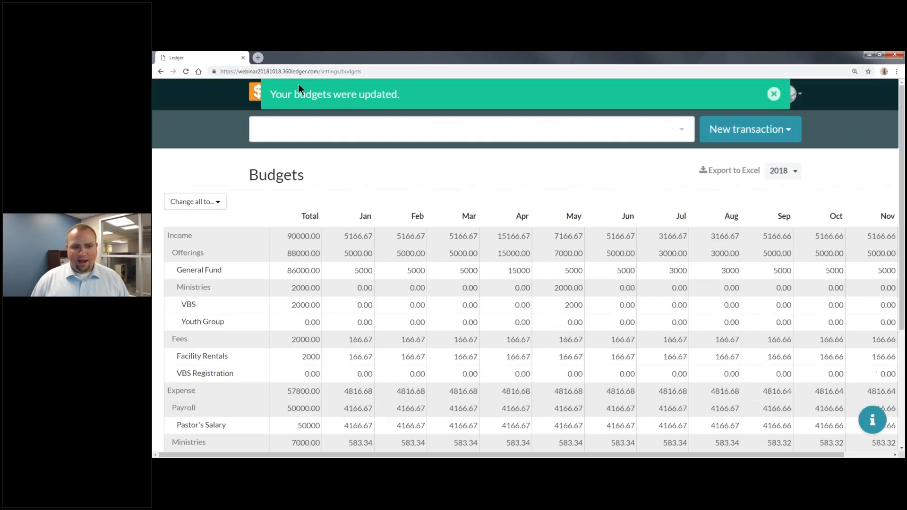
- Return to the ledger's home page and start a new journal entry
left_click(258, 95)
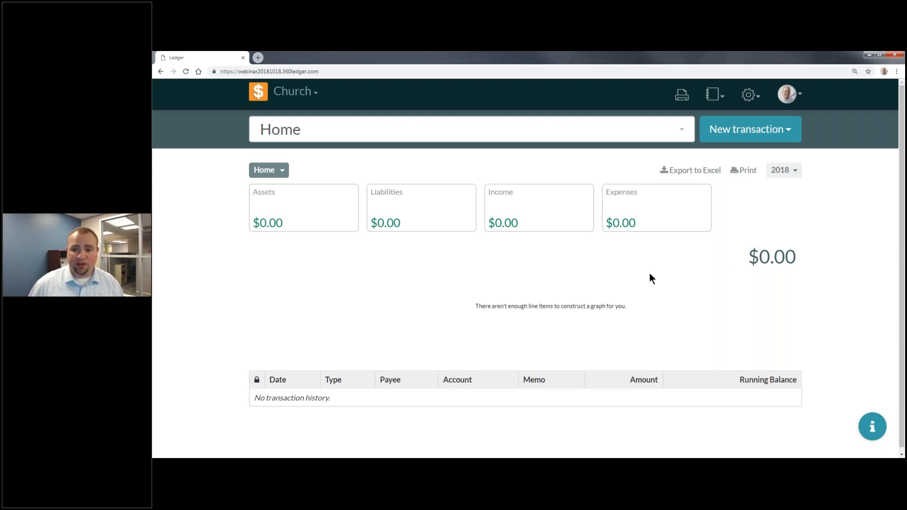
left_click(793, 137)
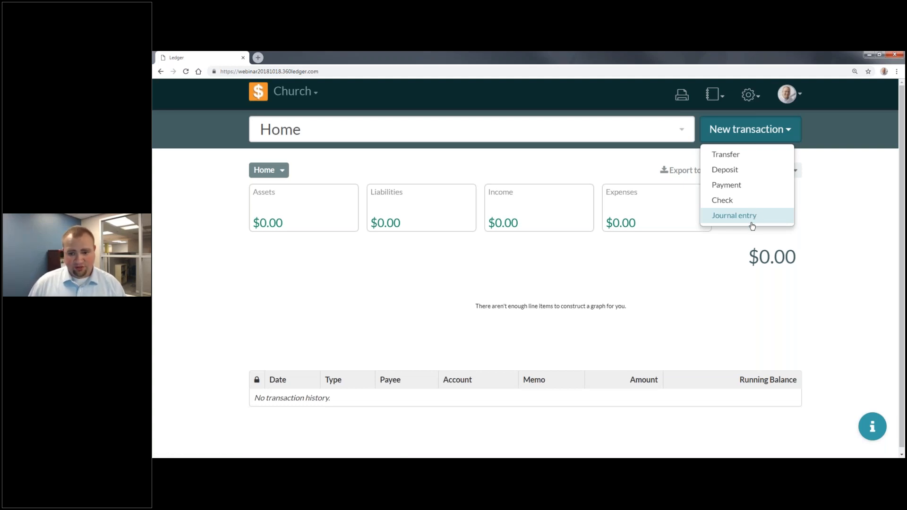
left_click(734, 215)
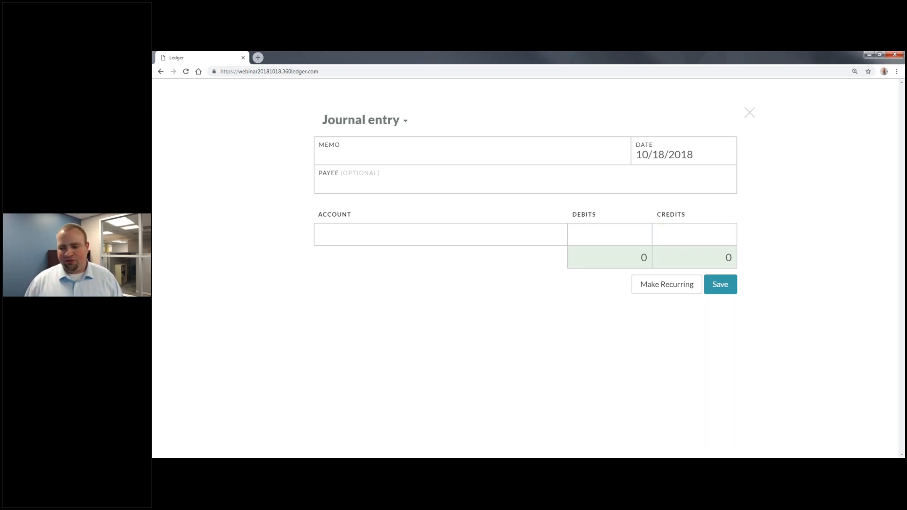
- Switch to the slide presentation and show the table of debit and credit effects by account type
key("alt+Tab")
key("Right")
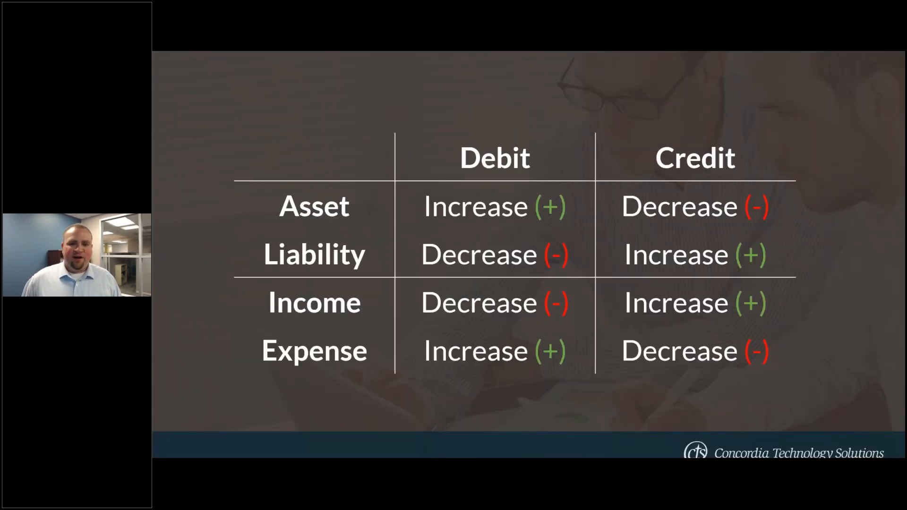
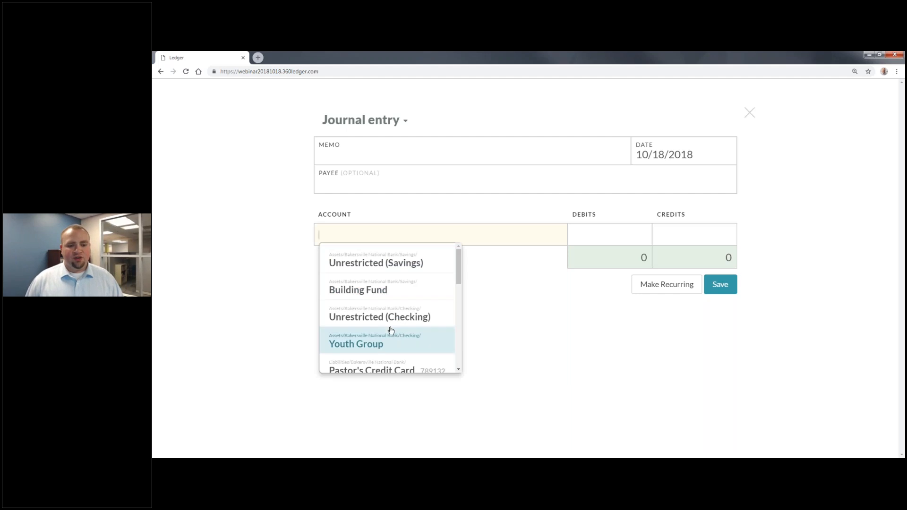
- Give the journal entry the memo "Offering for General Fund" and the date 10/14/2018, leaving the payee empty
scroll(386, 287, "up", 1)
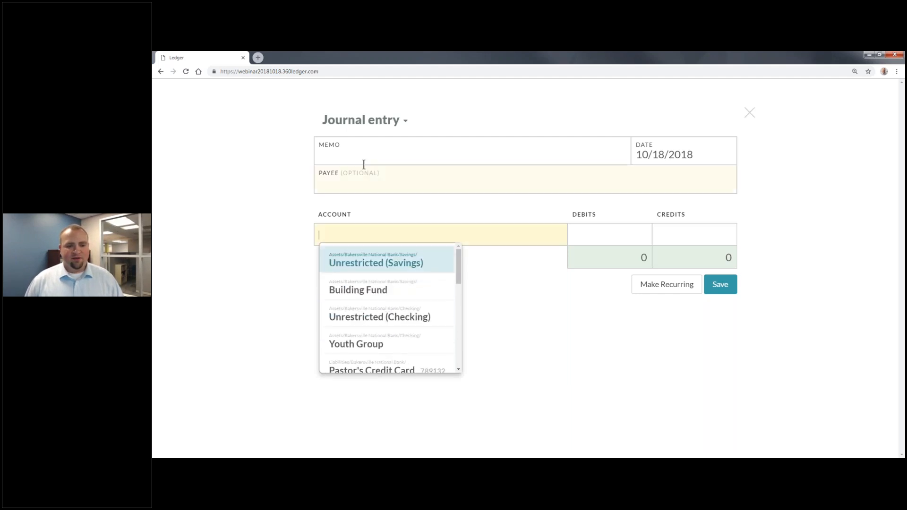
left_click(365, 154)
type("Offering for Genera")
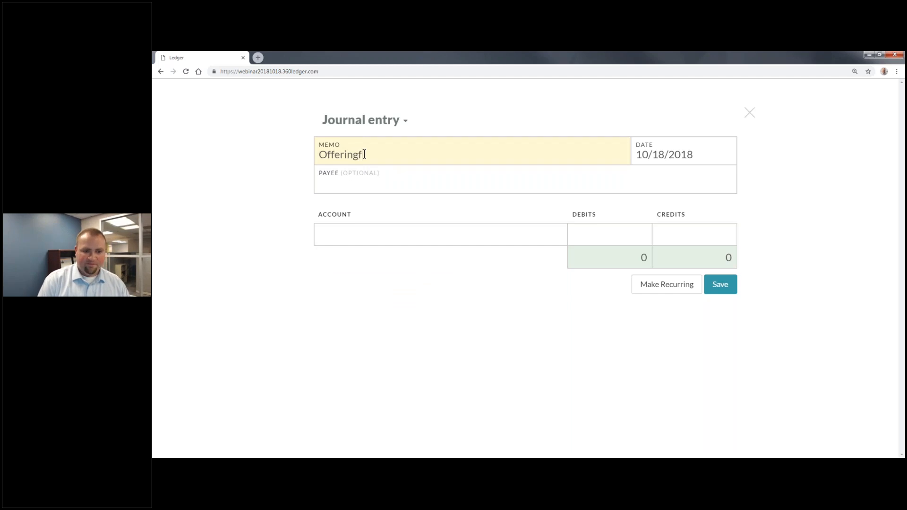
type("l Fund")
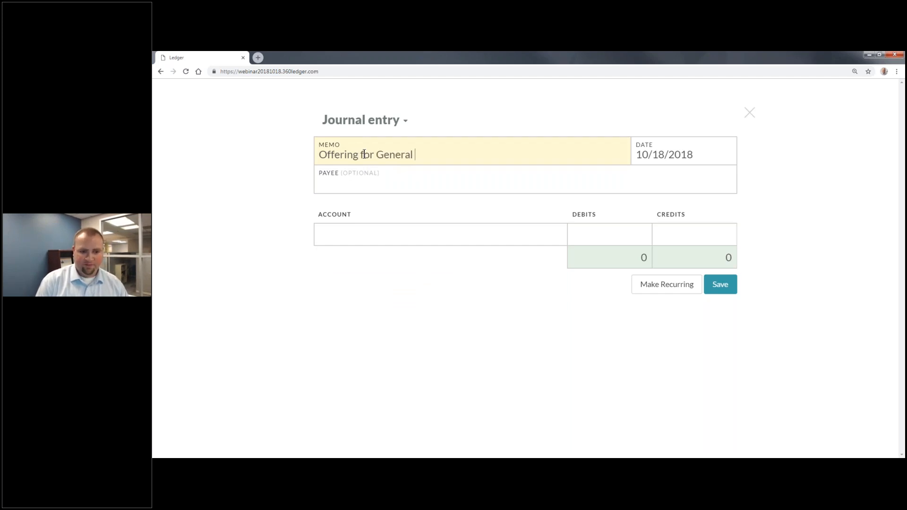
left_click(690, 155)
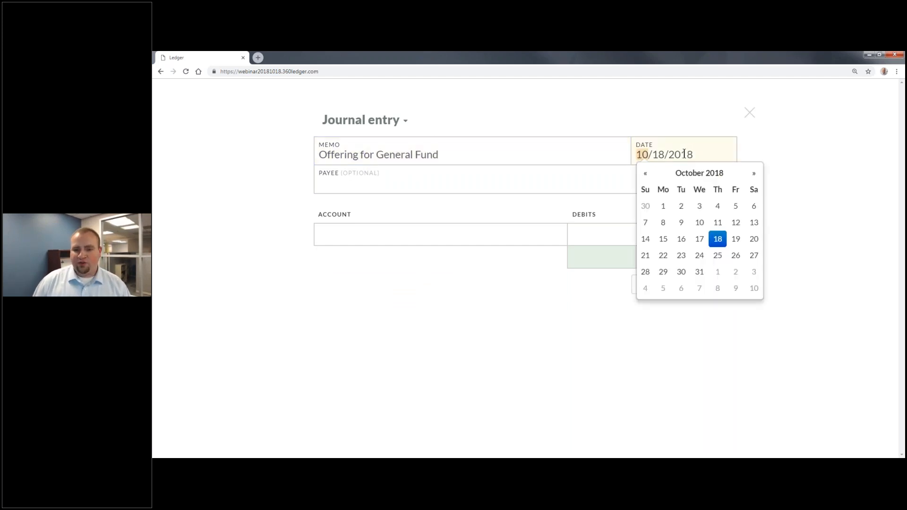
left_click(646, 239)
left_click(492, 179)
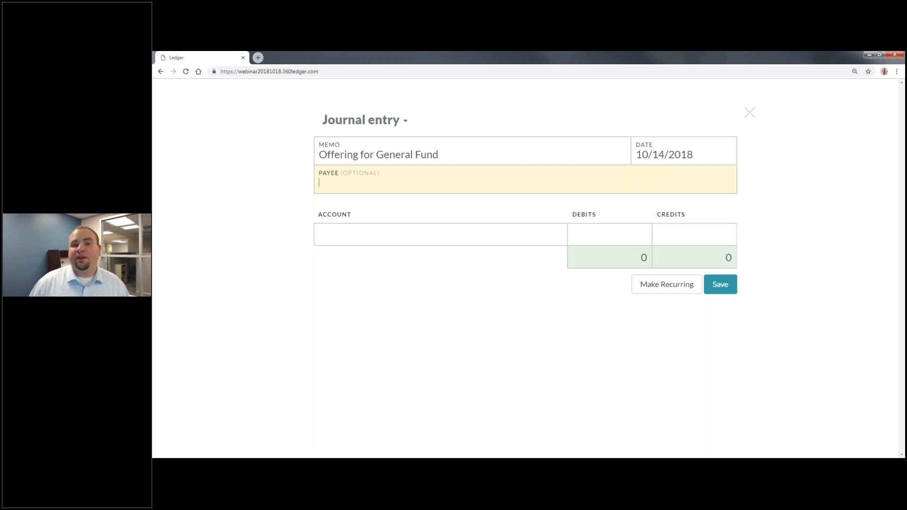
- Choose Unrestricted (Checking) for the entry's first account line and General Fund for the second
left_click(368, 232)
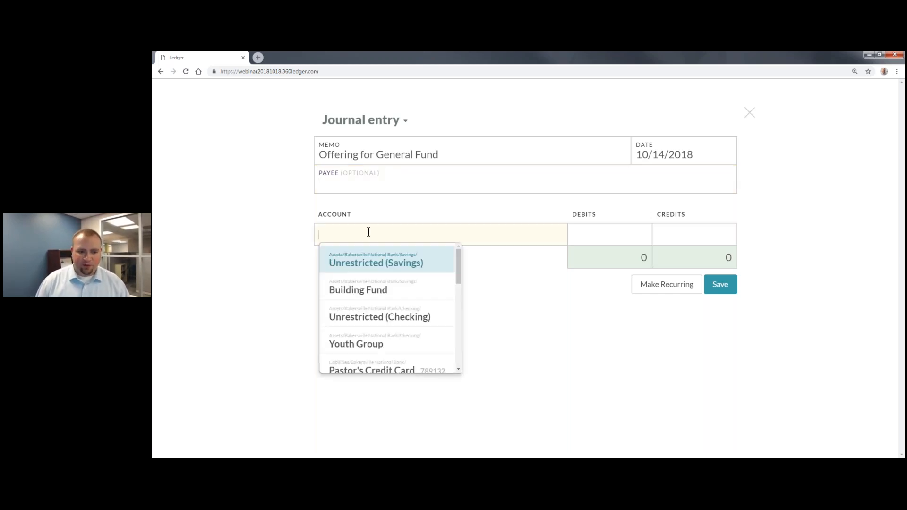
left_click(423, 316)
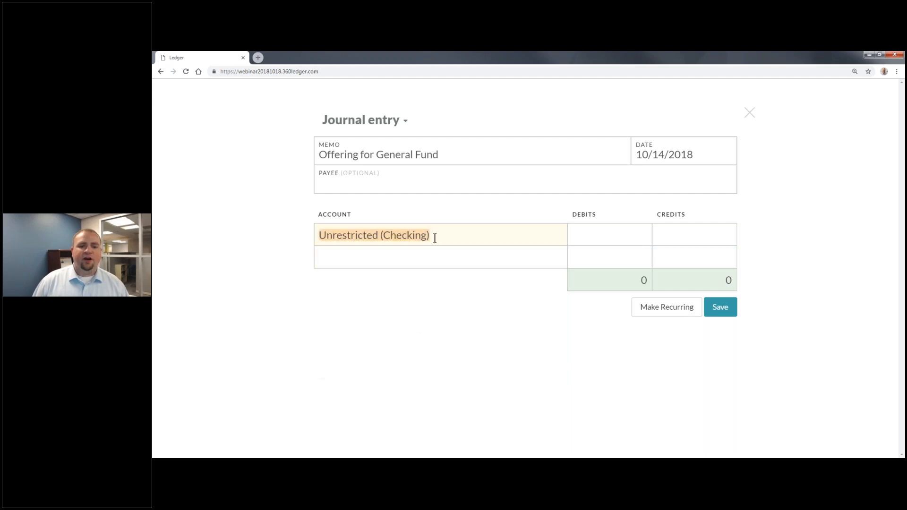
left_click(625, 235)
left_click(496, 260)
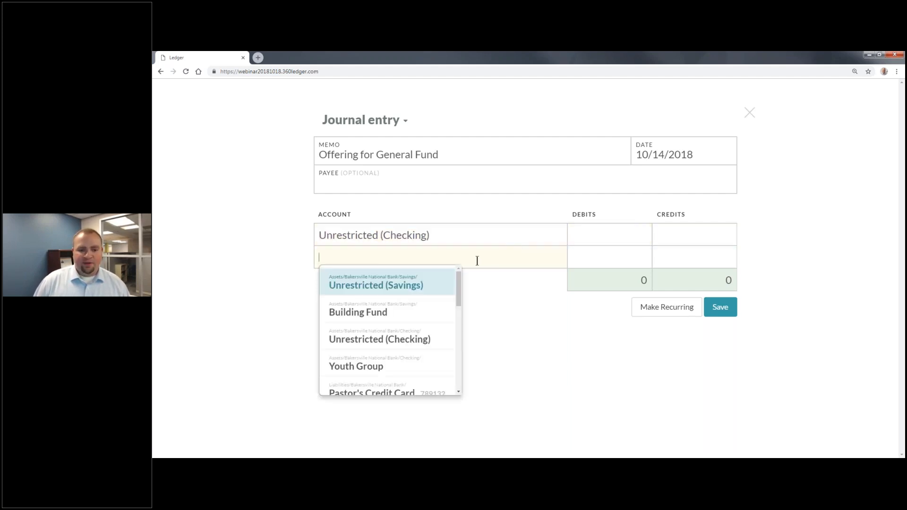
scroll(395, 360, "down", 3)
left_click(389, 327)
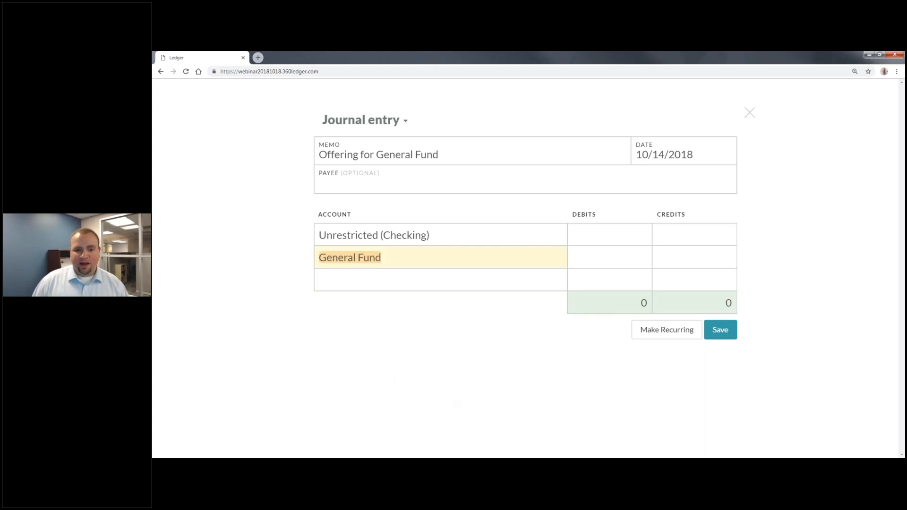
- Consult the debit and credit table in the slide presentation and return to the journal entry's checking line
key("alt+Tab")
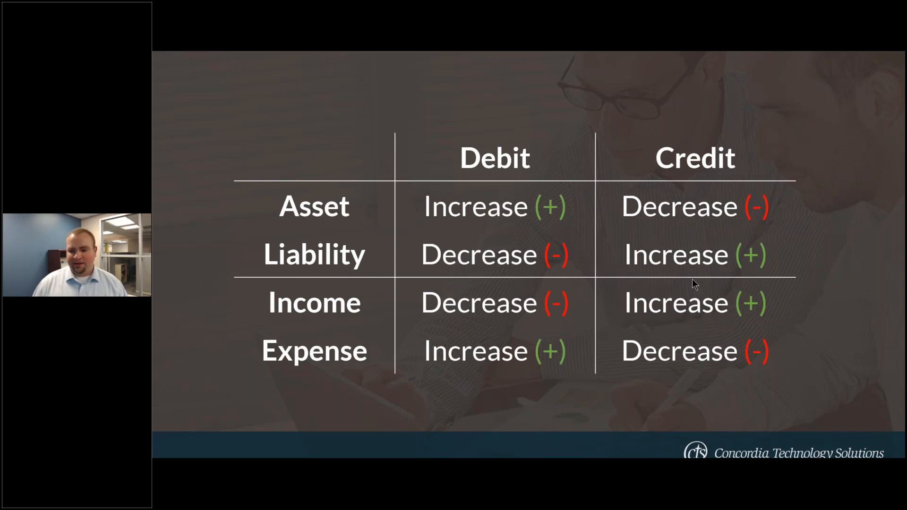
key("alt+Tab")
left_click(375, 232)
- Enter a 500 debit for Unrestricted (Checking) and a 500 credit for General Fund, and save the journal entry
left_click(642, 230)
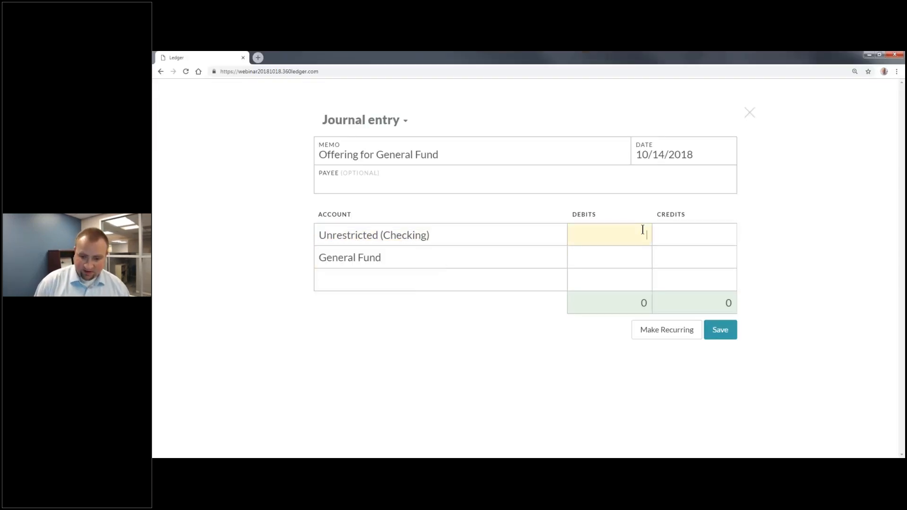
type("5000")
key("BackSpace")
left_click(702, 262)
type("500")
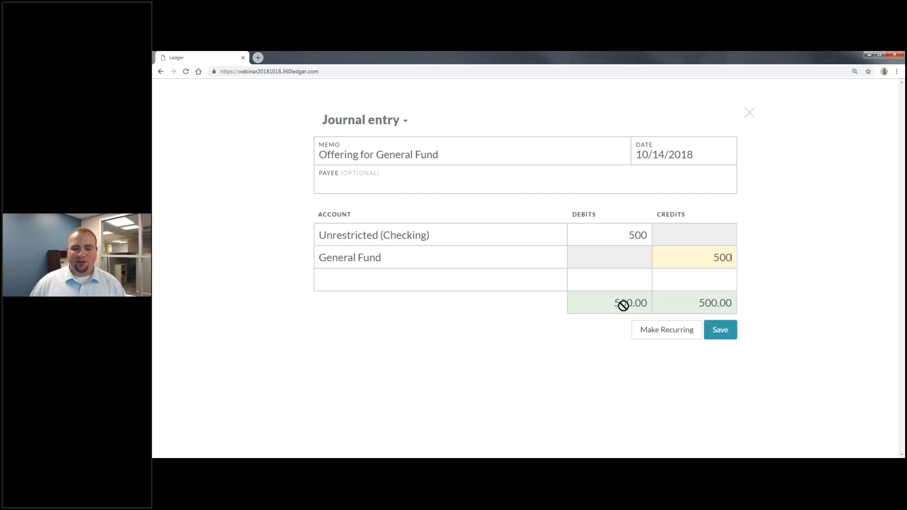
left_click(731, 335)
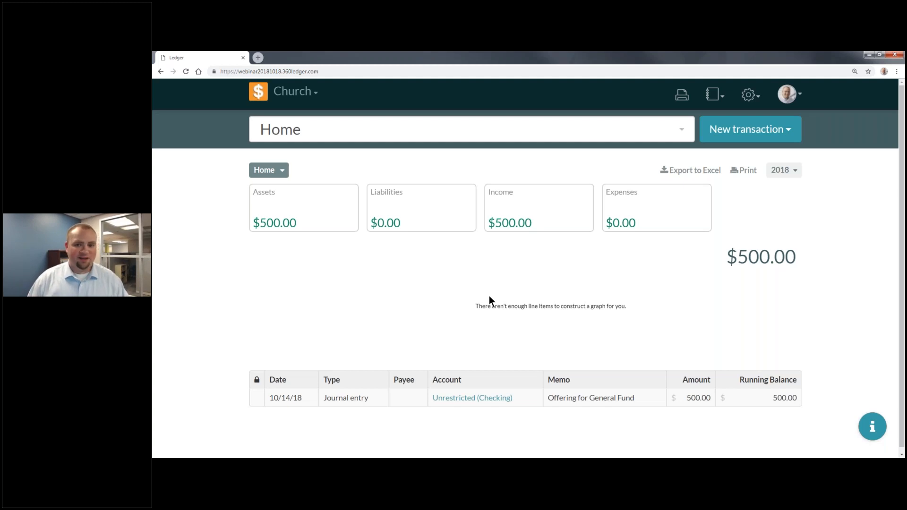
- Start a new deposit with the memo "Offerings" and the date 10/07/2018
left_click(788, 132)
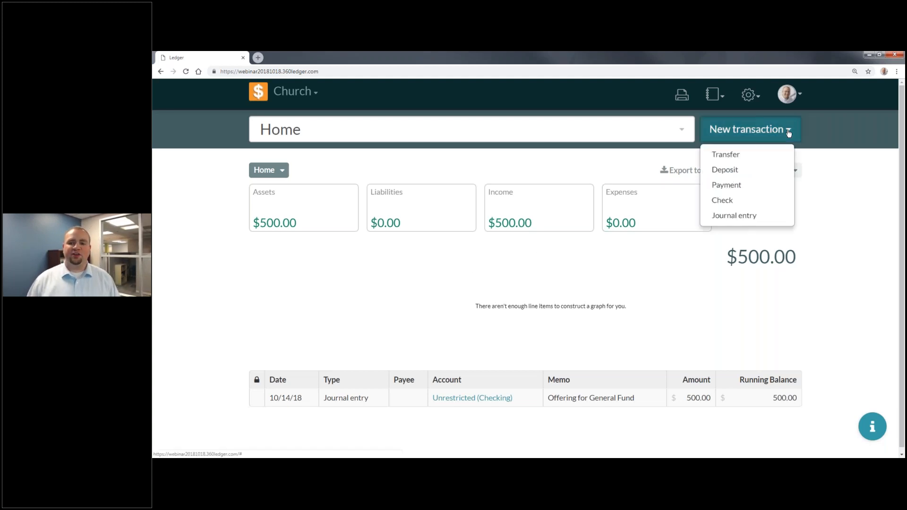
left_click(728, 175)
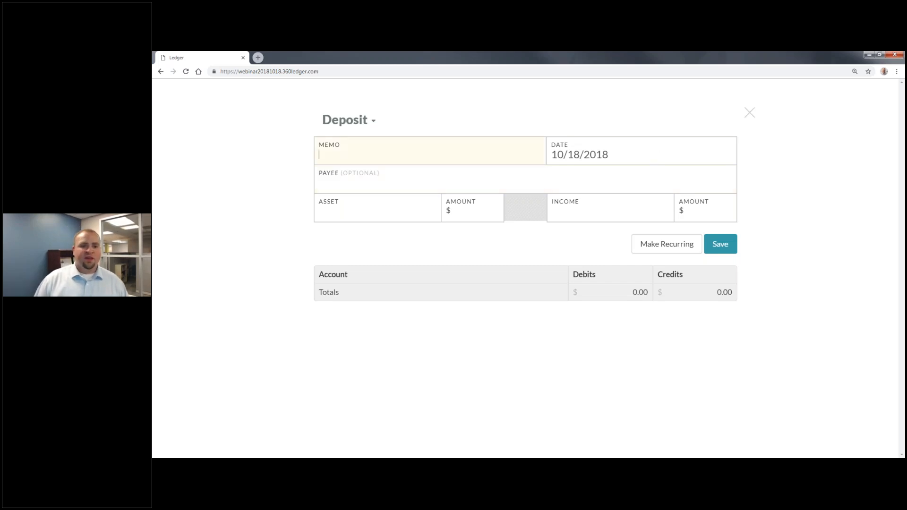
type("Offerings frm")
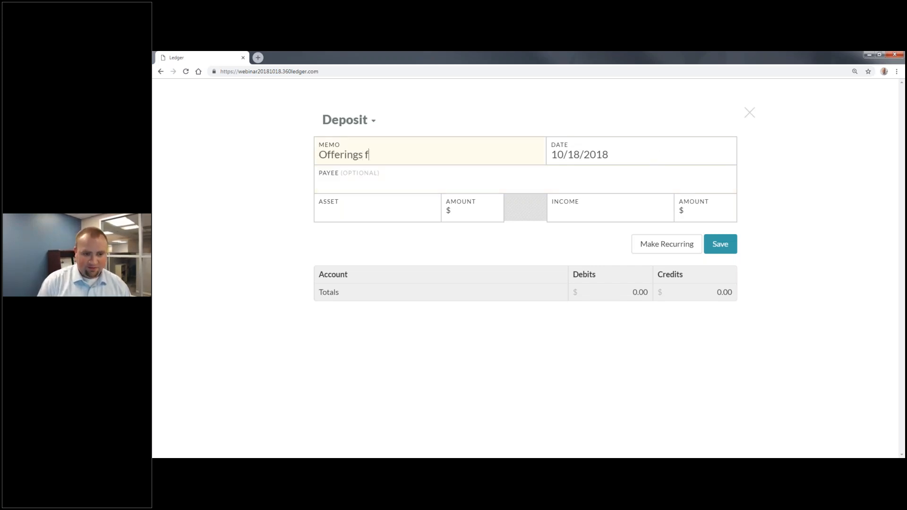
key("BackSpace")
key("BackSpace")
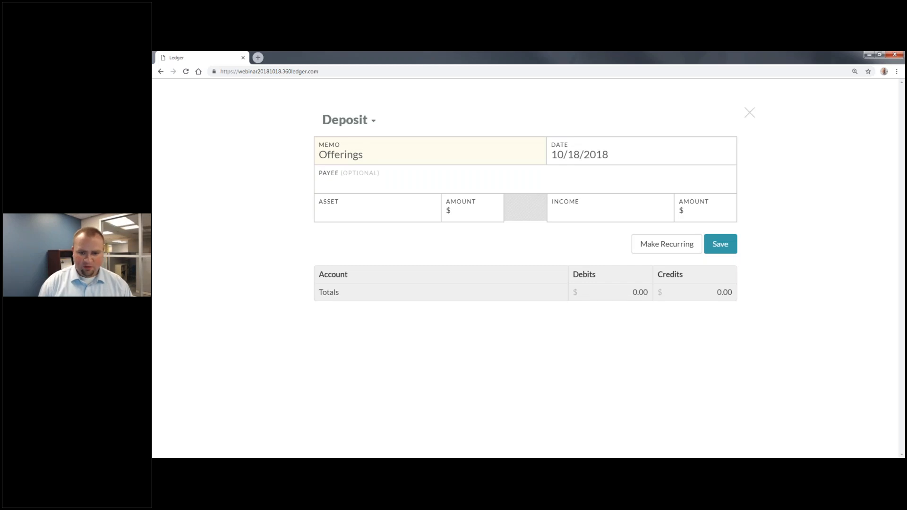
left_click(643, 159)
left_click(561, 223)
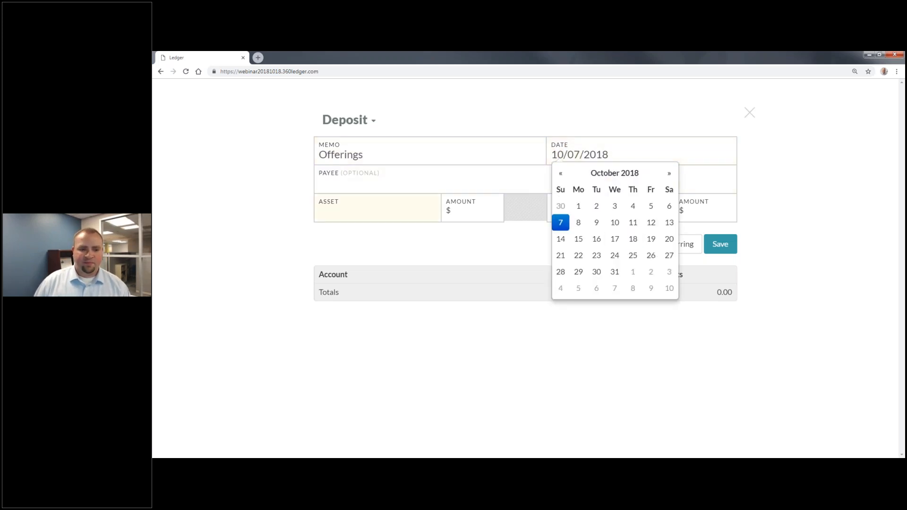
- Set the deposit's asset account to Unrestricted (Checking) with an amount of 1000
left_click(368, 208)
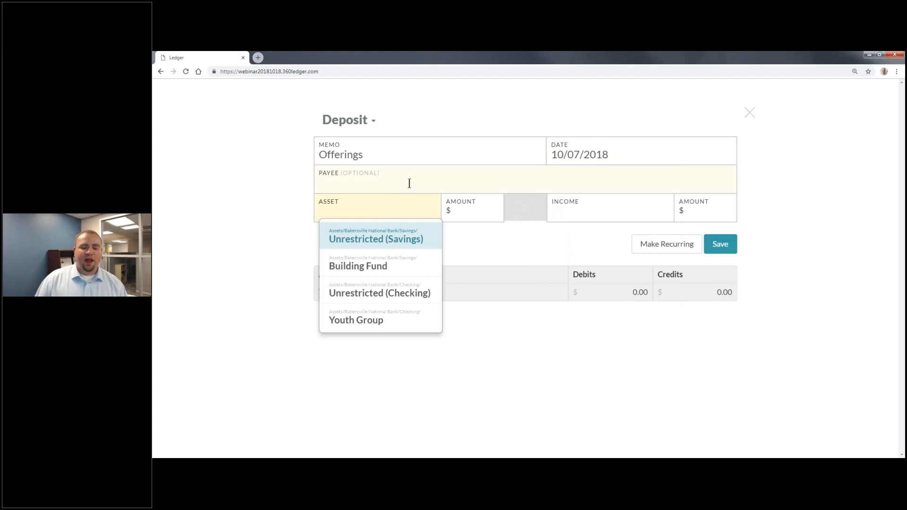
left_click(624, 211)
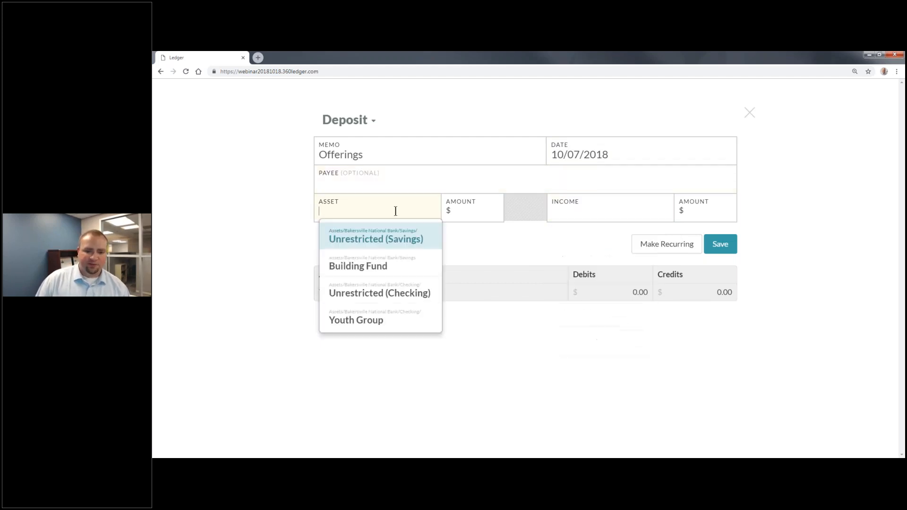
left_click(505, 278)
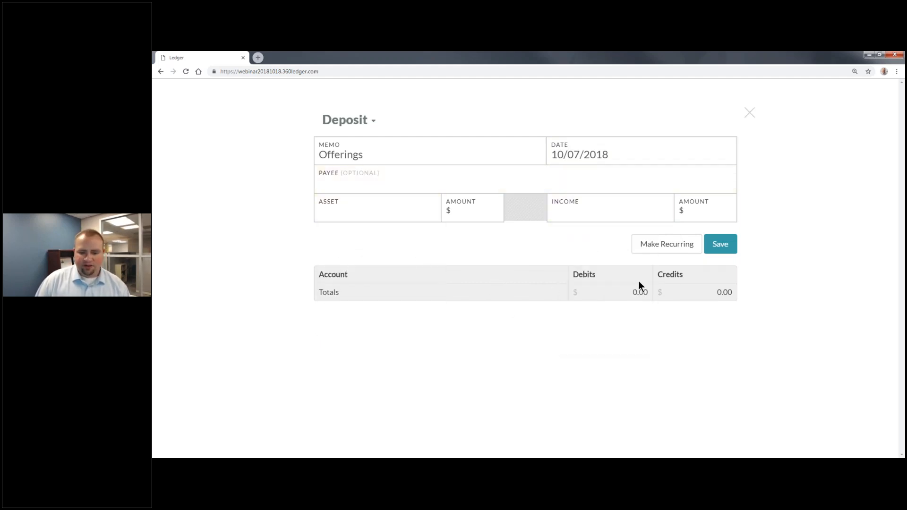
left_click(389, 213)
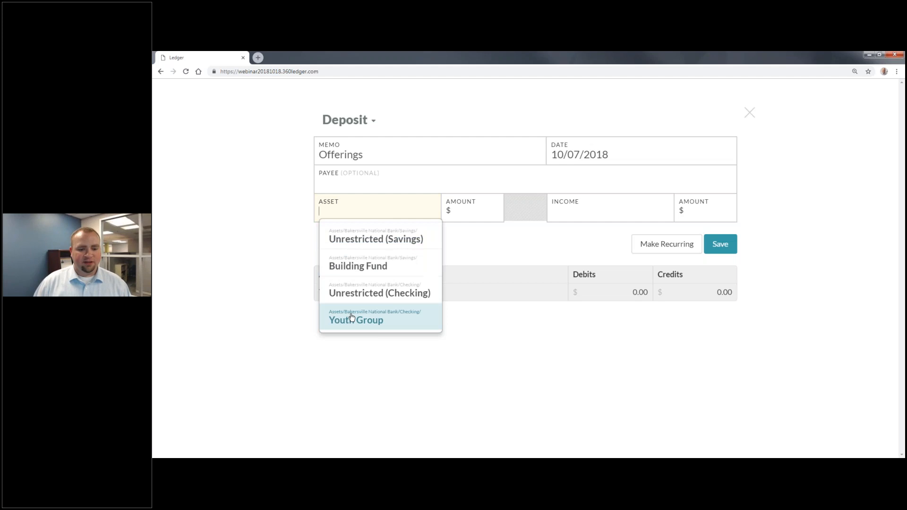
left_click(380, 290)
left_click(484, 216)
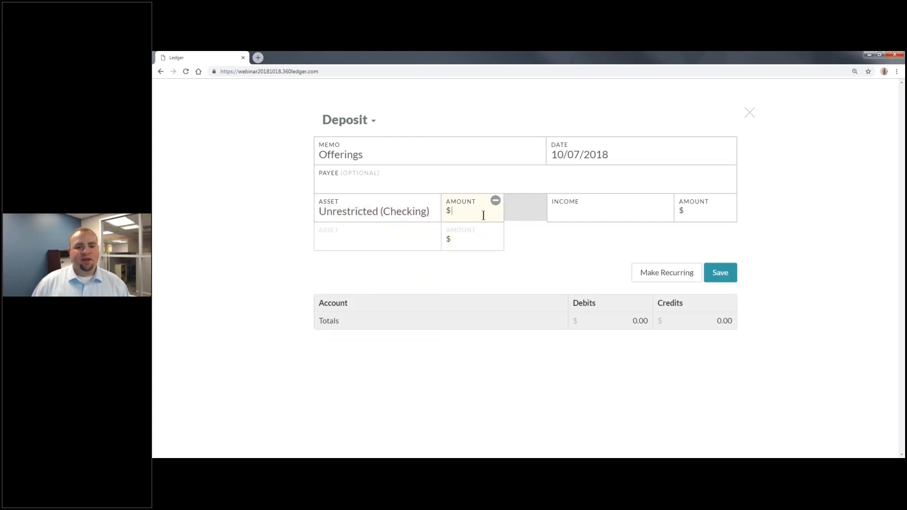
type("1000")
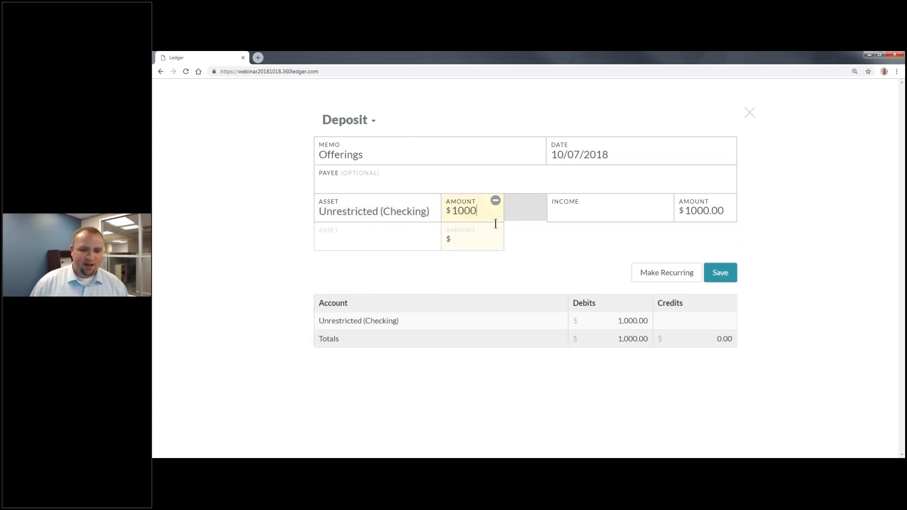
- Assign 800 of the deposit to General Fund income and add a second income line for Youth Group
key("Tab")
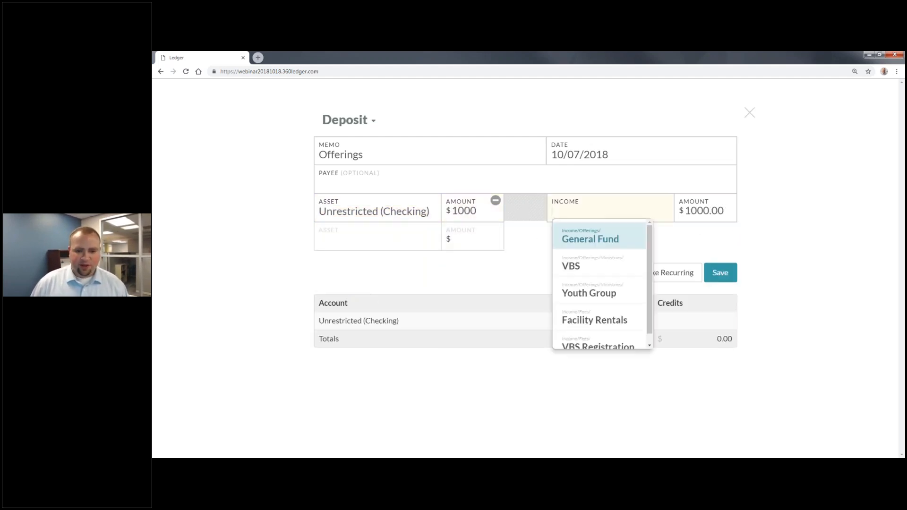
left_click(624, 243)
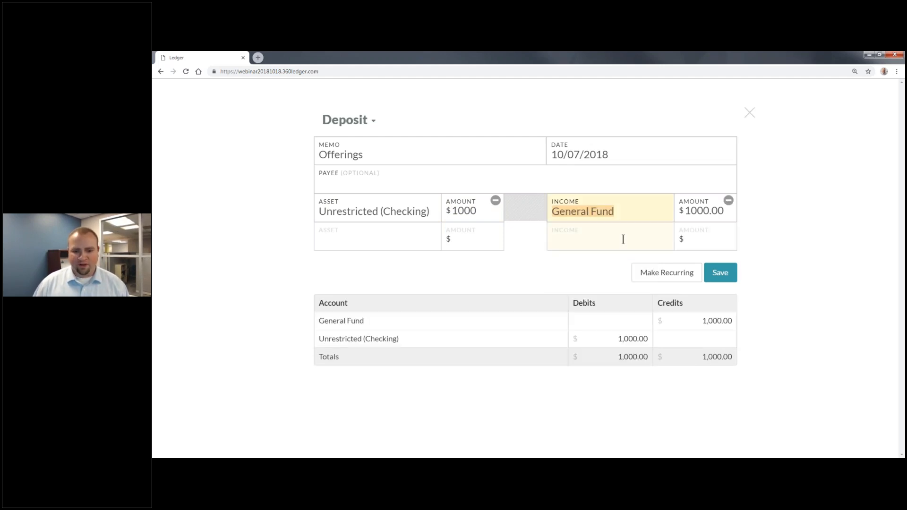
left_click(698, 210)
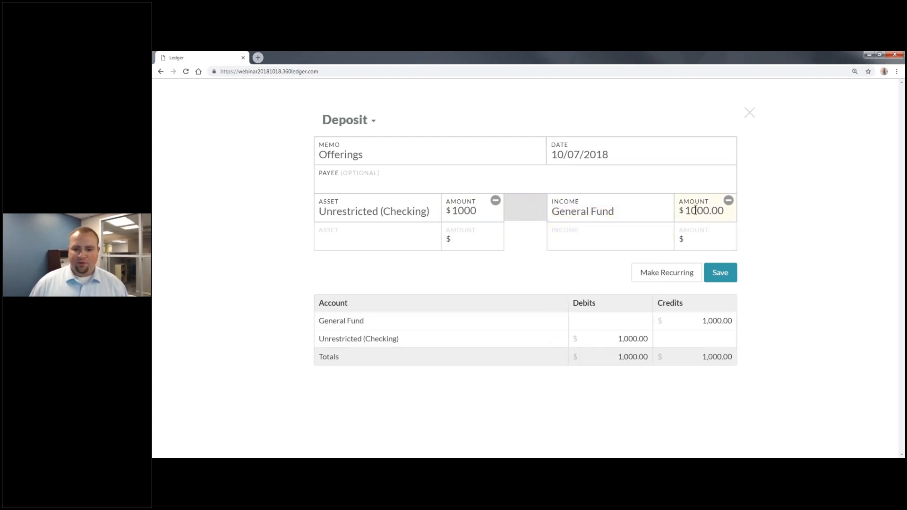
type("8")
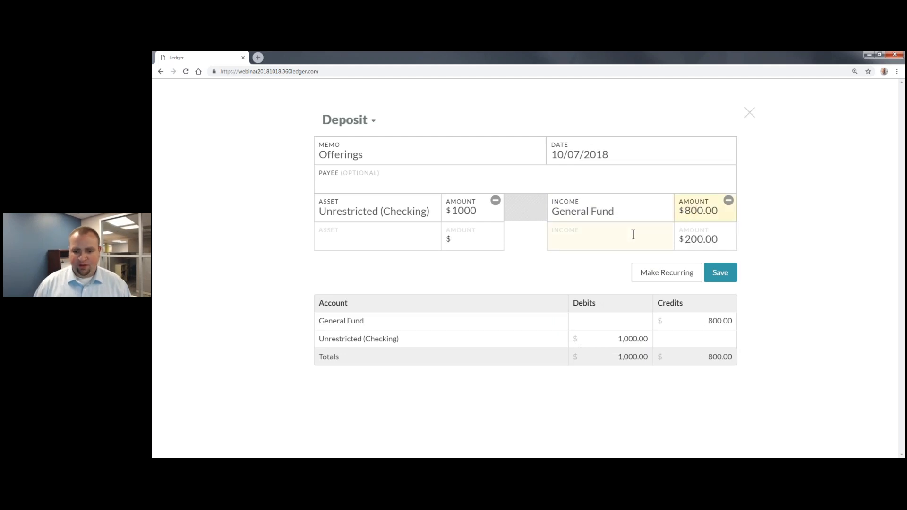
left_click(632, 233)
left_click(603, 313)
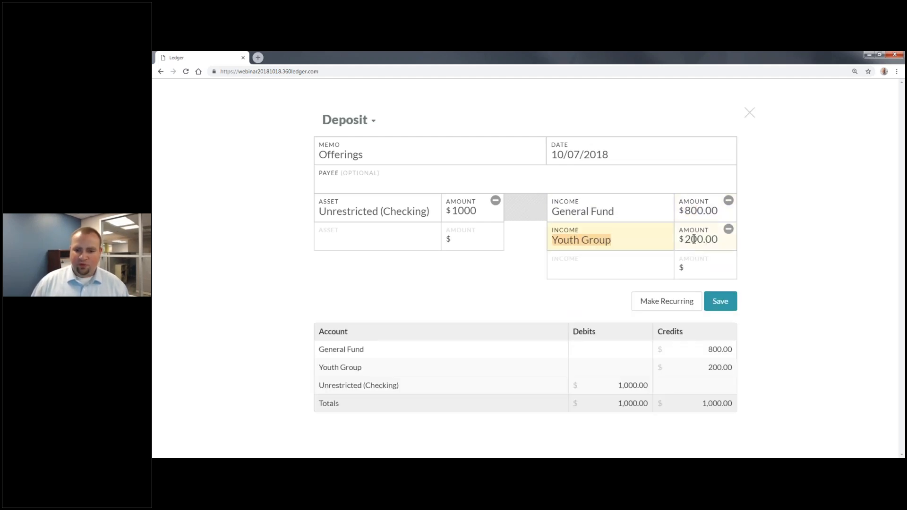
- Reduce the Youth Group amount to 100 and assign the remaining 100 to a third income line for VBS
left_click(693, 239)
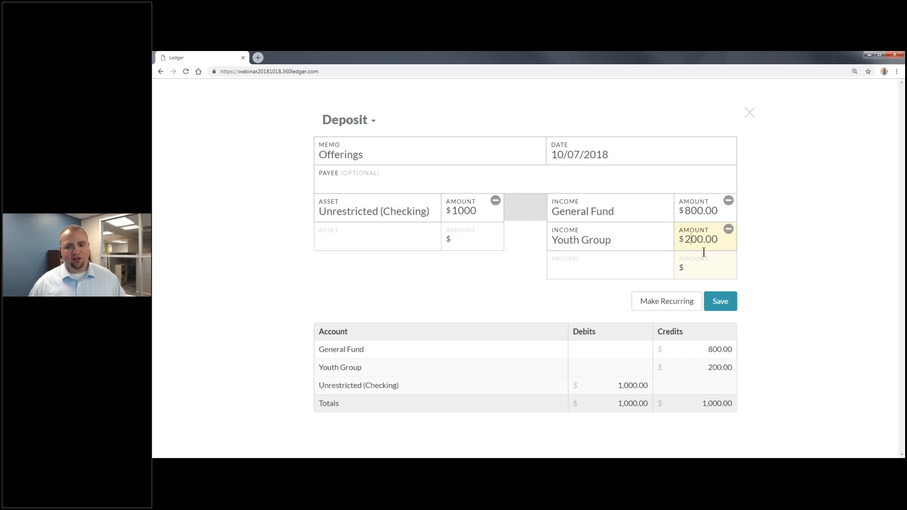
key("BackSpace")
type("1")
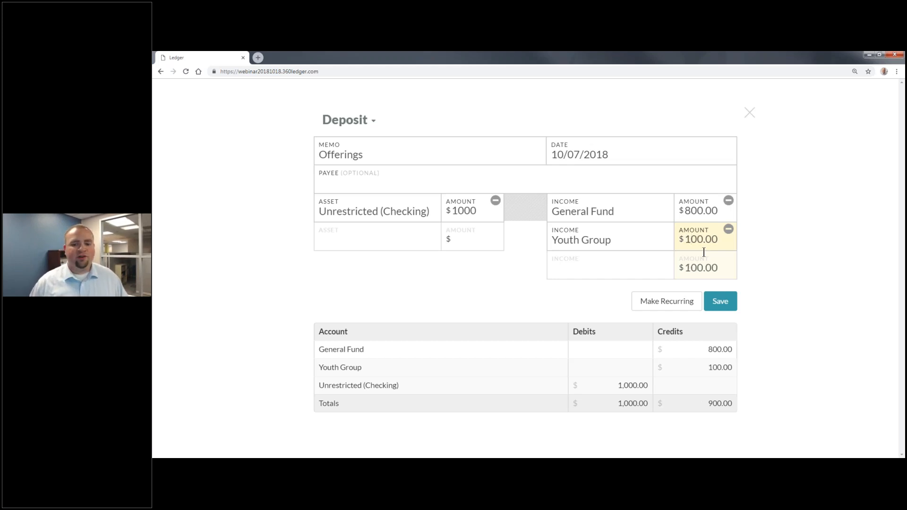
left_click(647, 269)
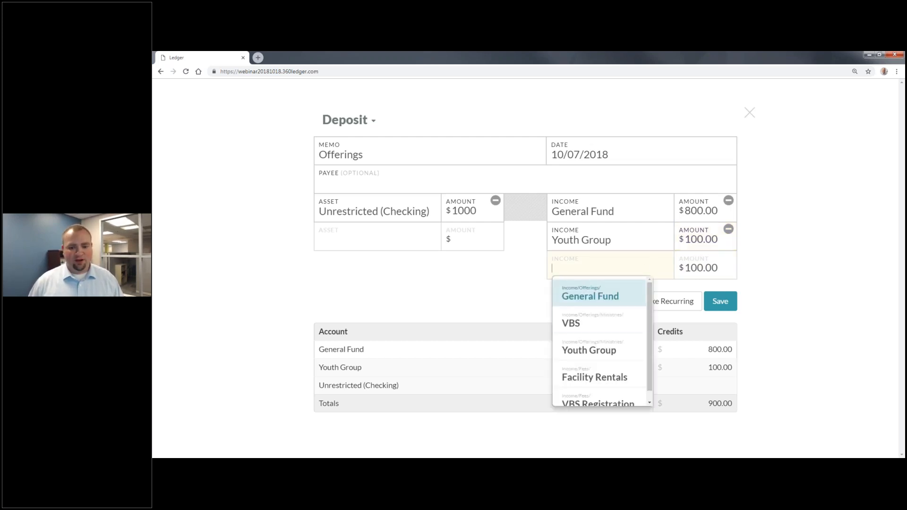
key("Down")
key("Return")
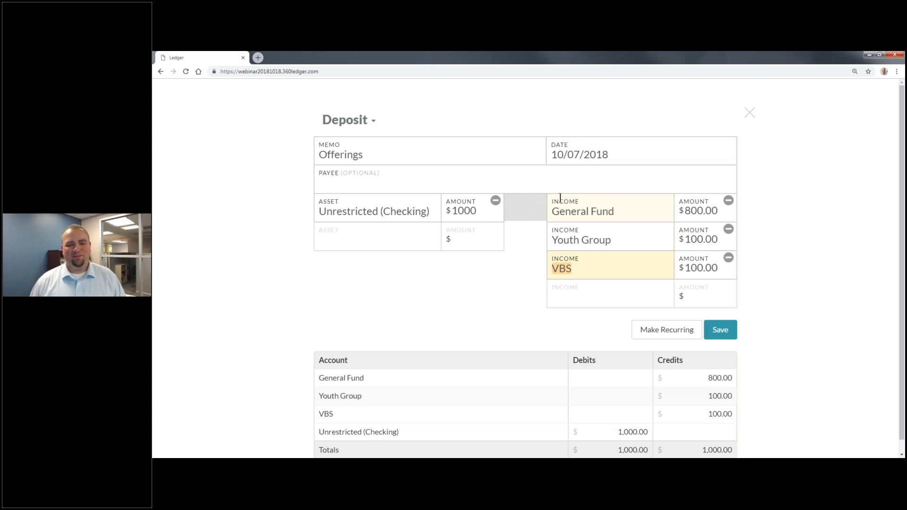
scroll(619, 285, "down", 1)
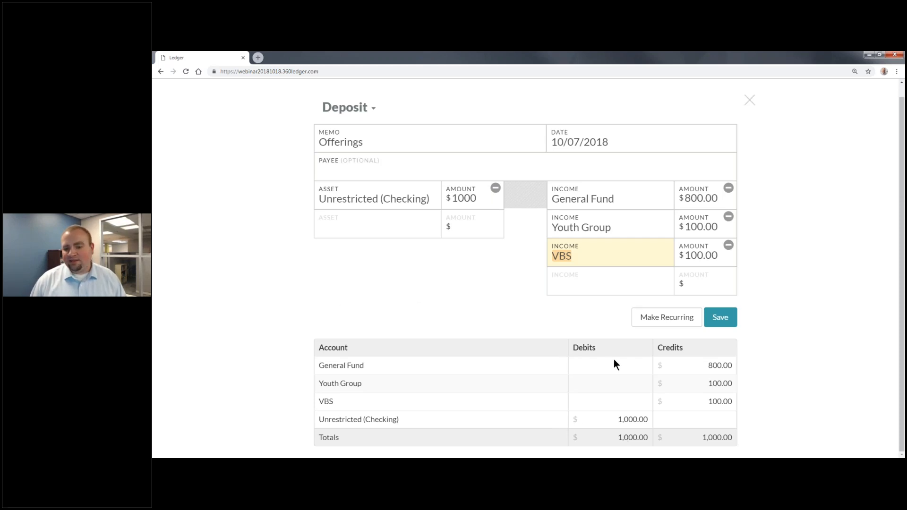
scroll(648, 358, "up", 1)
scroll(620, 394, "down", 1)
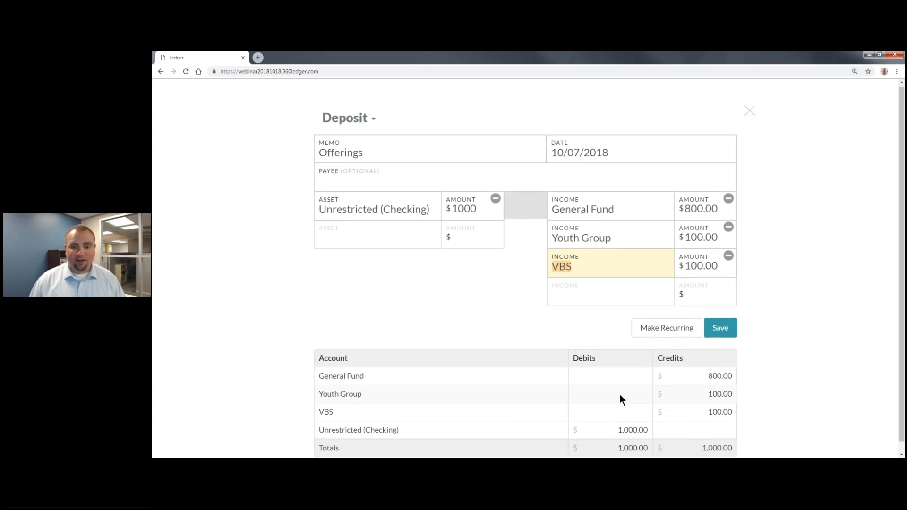
- Review the Offerings deposit's debit and credit lines and save it
scroll(516, 342, "up", 1)
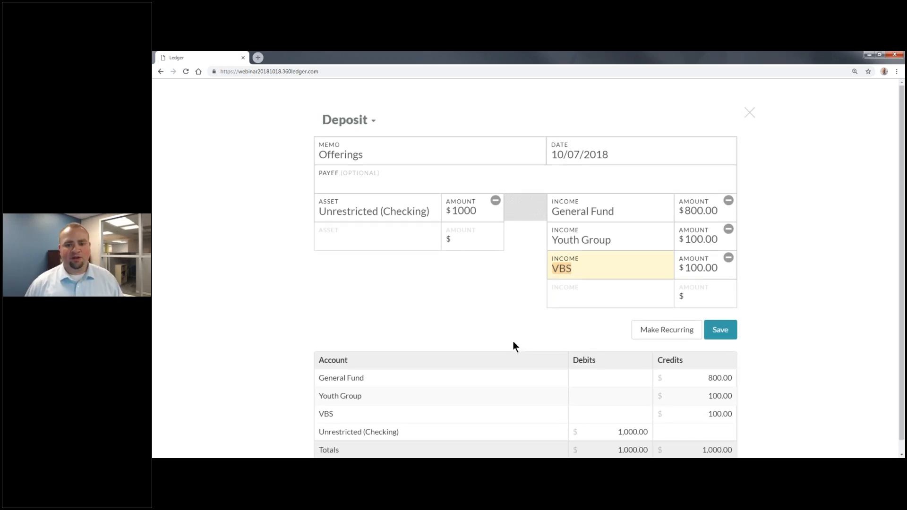
scroll(672, 394, "down", 1)
scroll(687, 373, "up", 1)
left_click(720, 330)
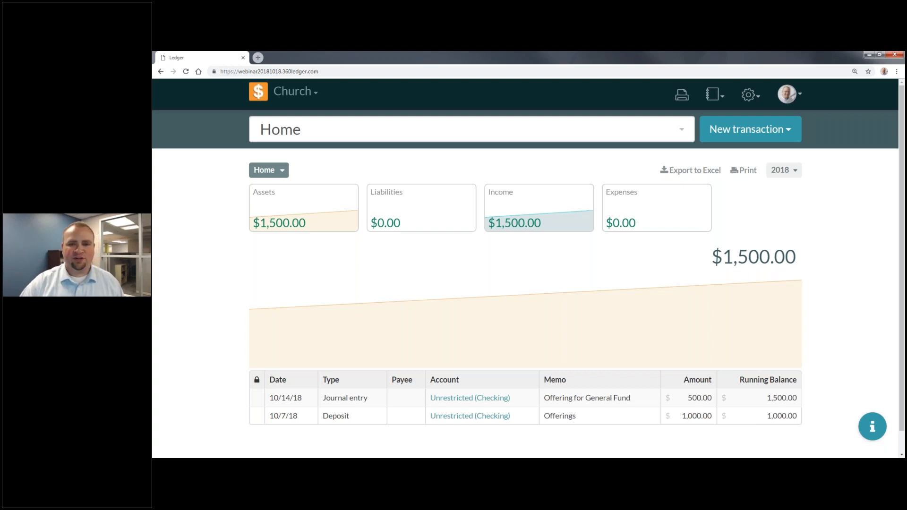
- Start a new transfer with the memo "Move Youth Group Gift"
left_click(757, 130)
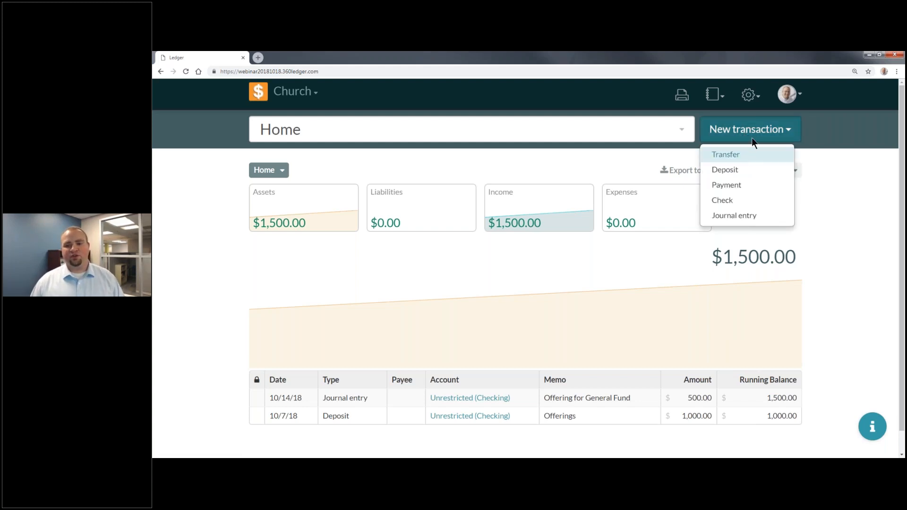
left_click(751, 155)
left_click(569, 147)
type("move")
key("BackSpace")
key("BackSpace")
key("BackSpace")
key("BackSpace")
type("Move Yo")
type("uth Group Gi")
type("ft to ")
type("E")
key("BackSpace")
key("BackSpace")
key("BackSpace")
key("BackSpace")
type("from Unres")
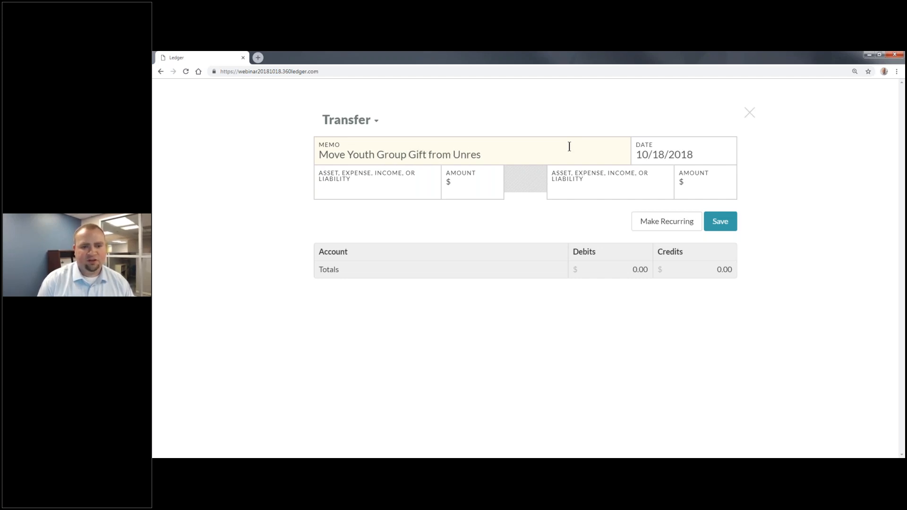
key("BackSpace")
key("BackSpace")
key("BackSpace")
key("BackSpace")
key("BackSpace")
key("BackSpace")
key("BackSpace")
key("BackSpace")
key("BackSpace")
key("BackSpace")
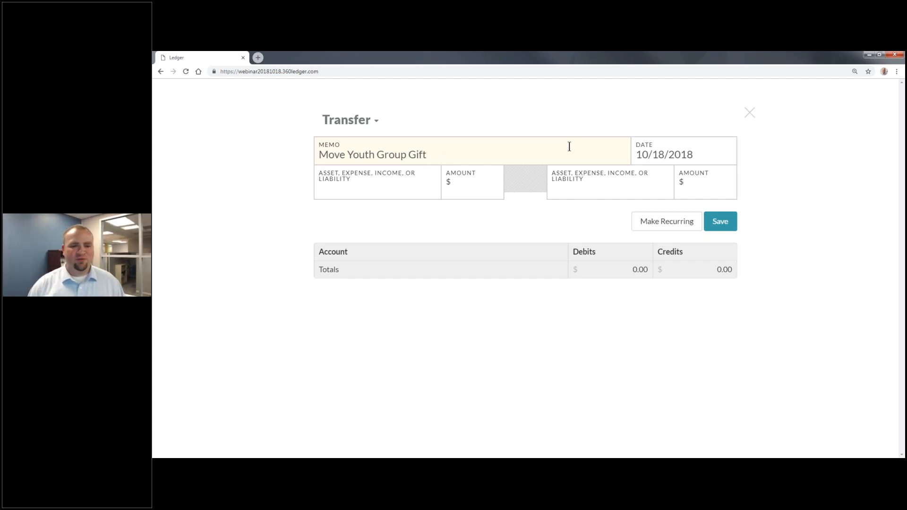
- Set the transfer's source account to Unrestricted (Checking) with an amount of 100
key("Tab")
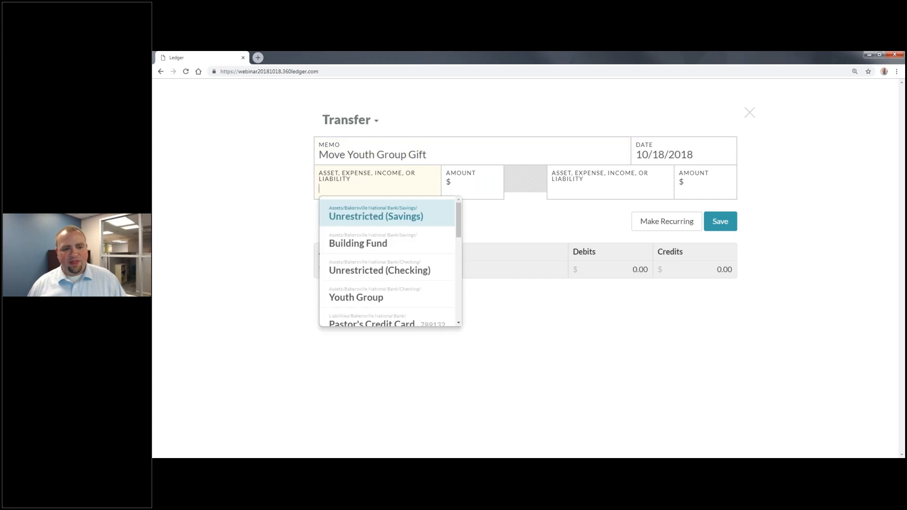
left_click(373, 221)
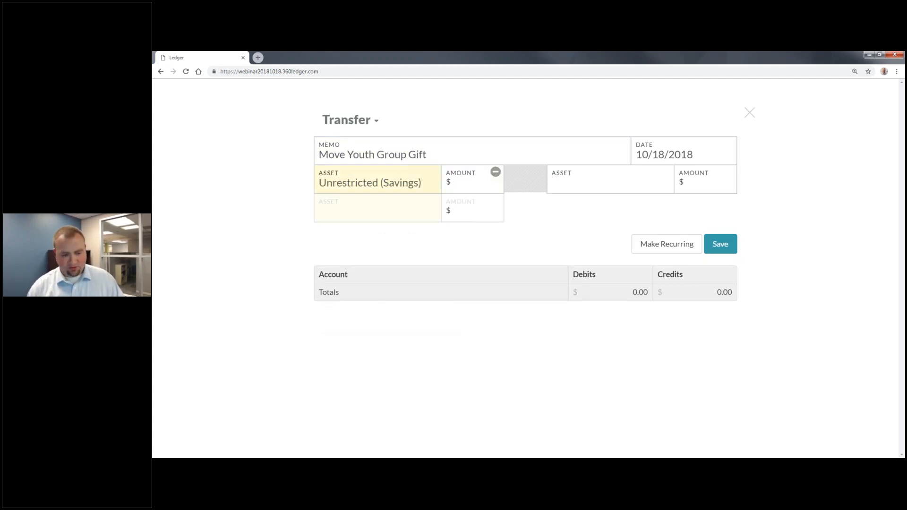
key("BackSpace")
key("BackSpace")
key("BackSpace")
left_click(444, 265)
left_click(478, 184)
type("100")
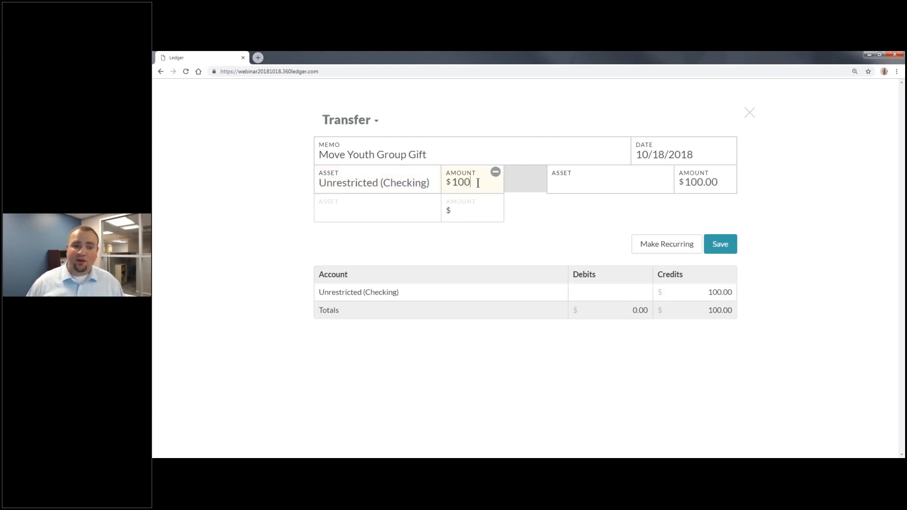
- Choose the Youth Group asset account as the transfer's destination and save the transfer
left_click(599, 180)
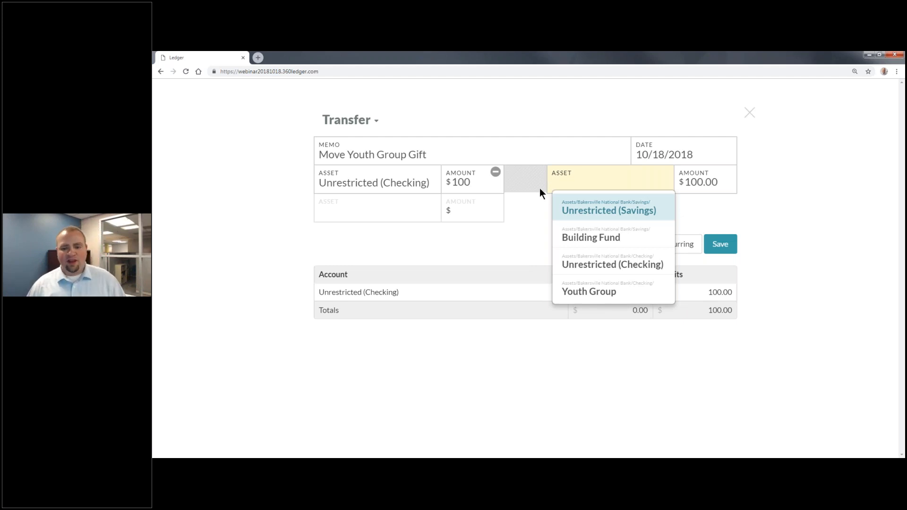
left_click(608, 298)
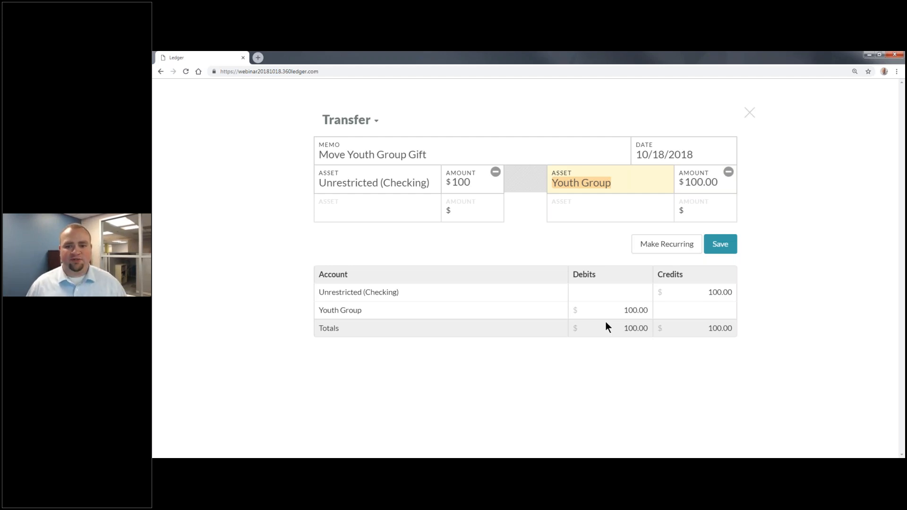
left_click(724, 247)
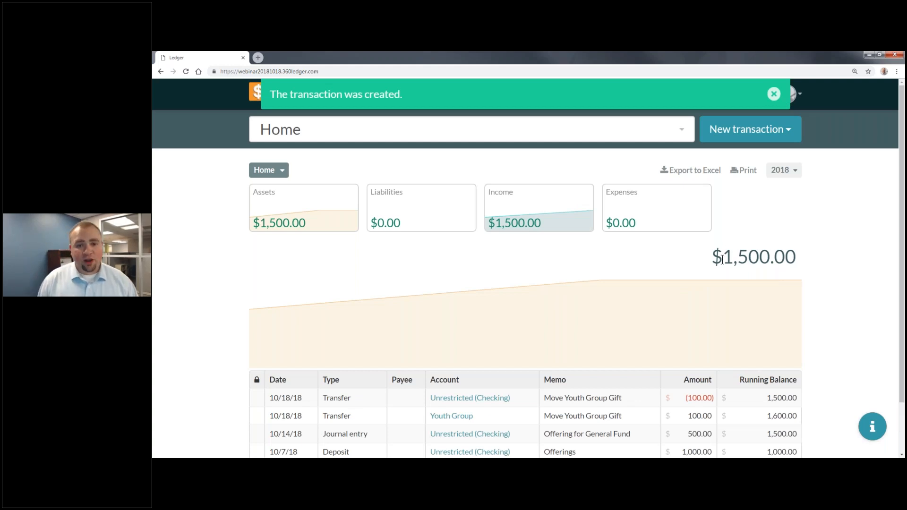
- Start a new payment with the memo "Electricity Bill" and the payee "American Electricity"
left_click(746, 129)
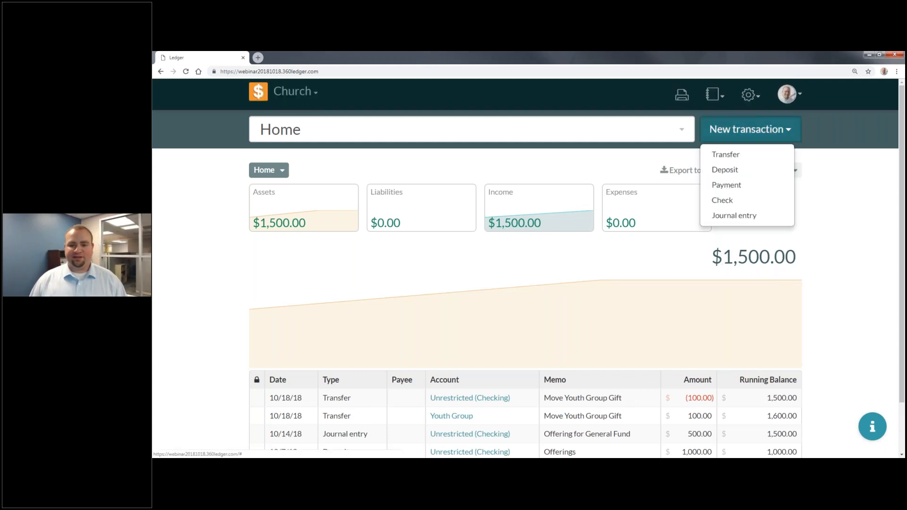
left_click(719, 187)
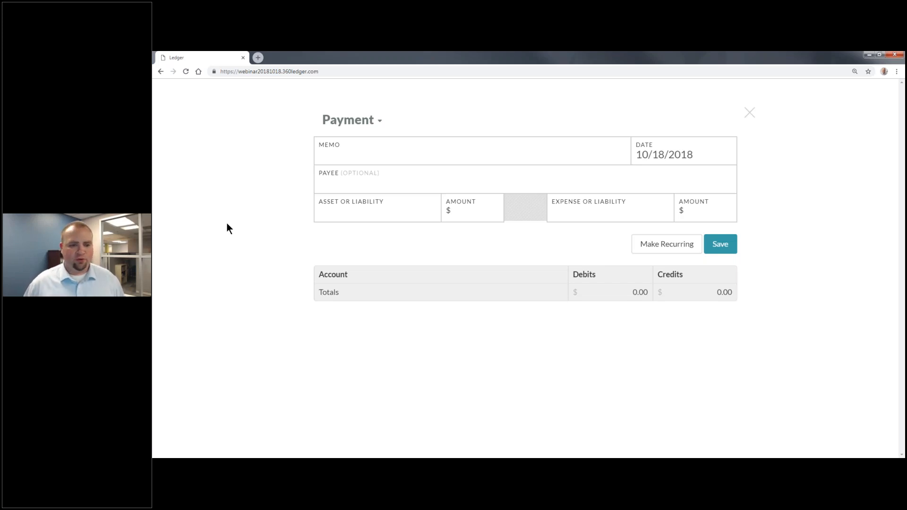
left_click(380, 153)
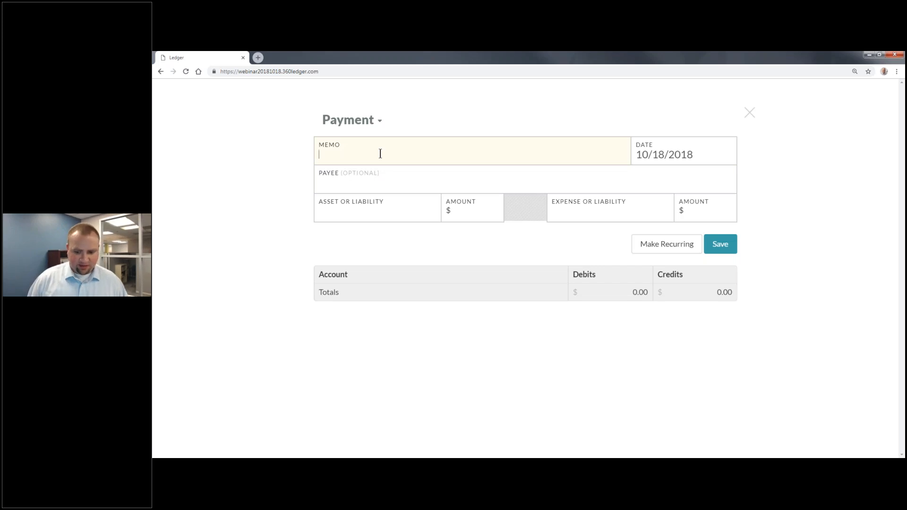
type("Electricity Bill")
left_click(362, 181)
type("American Elec")
key("BackSpace")
key("BackSpace")
key("BackSpace")
key("BackSpace")
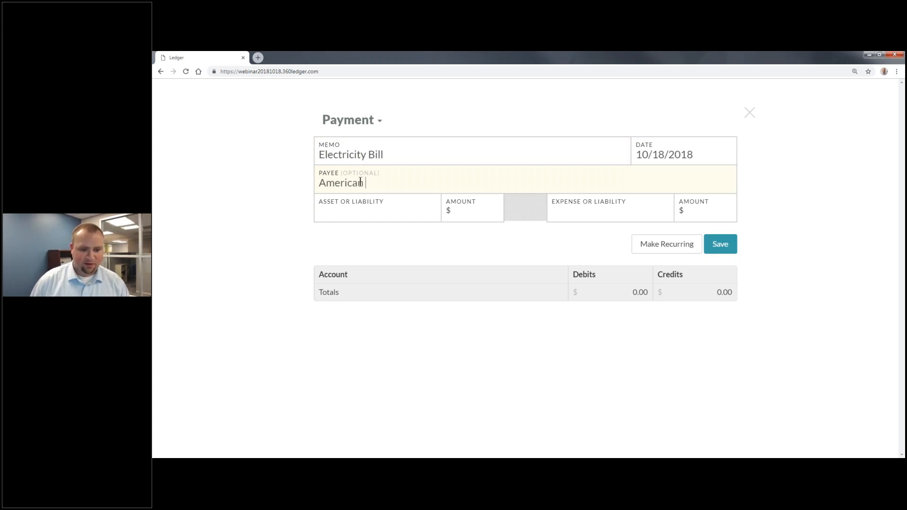
type("Electricity")
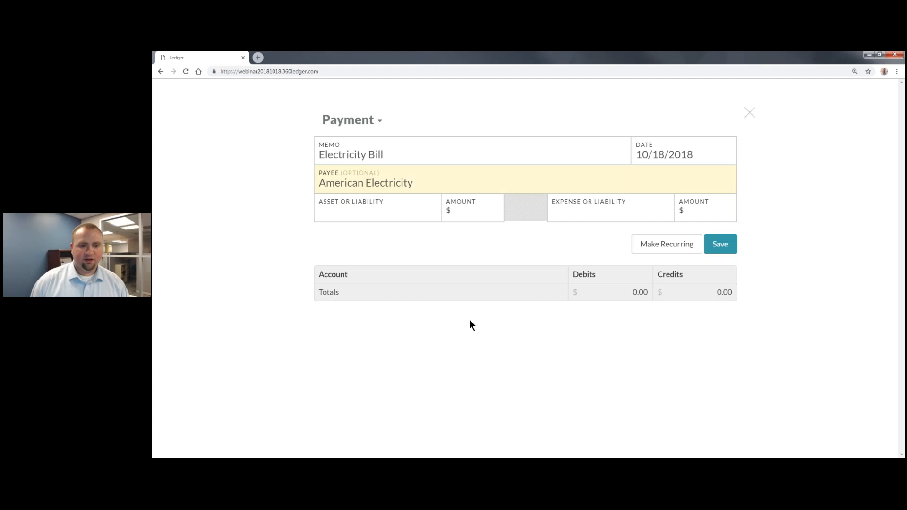
- Pay the electricity bill from Unrestricted (Checking) with an amount of 75
key("Tab")
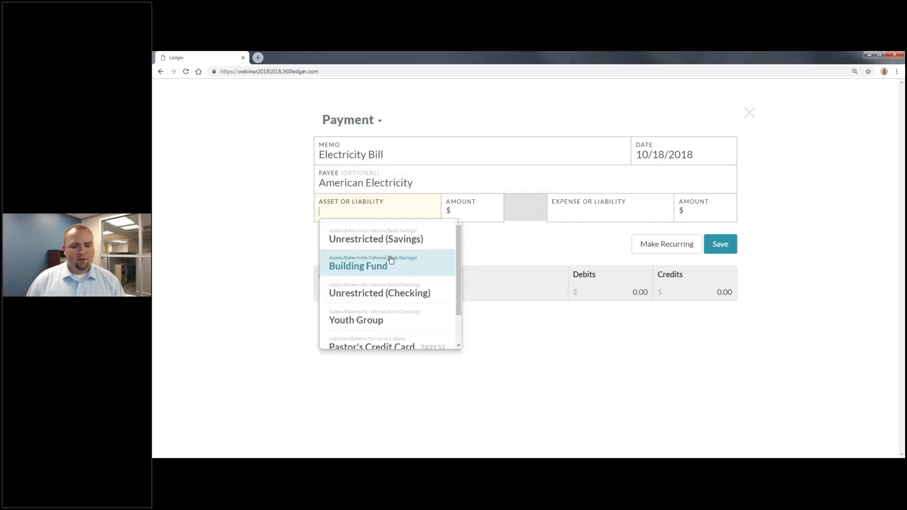
left_click(394, 292)
left_click(467, 209)
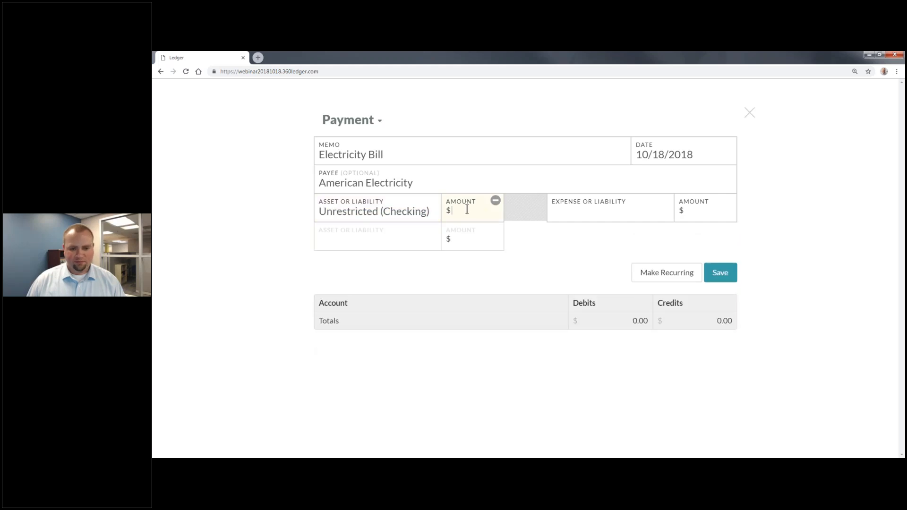
type("75")
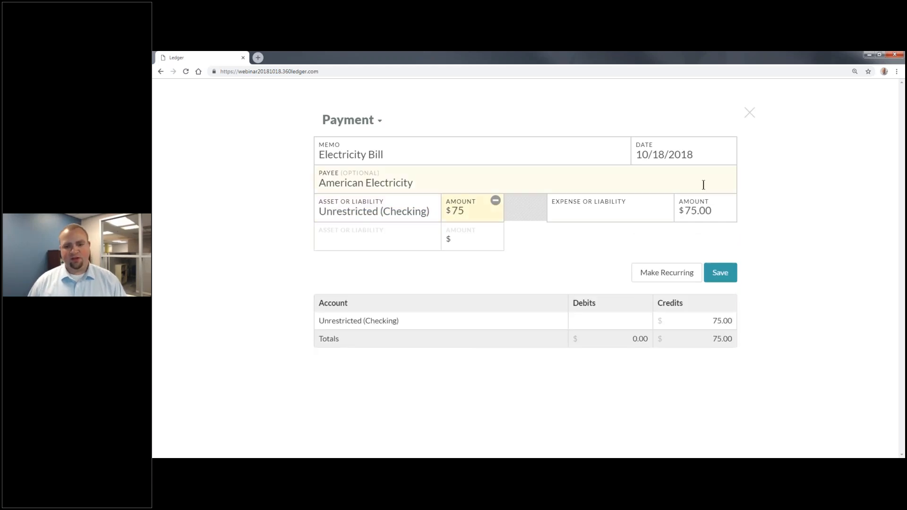
- Assign the payment to the Electricity expense account and save it
left_click(614, 209)
type("elec")
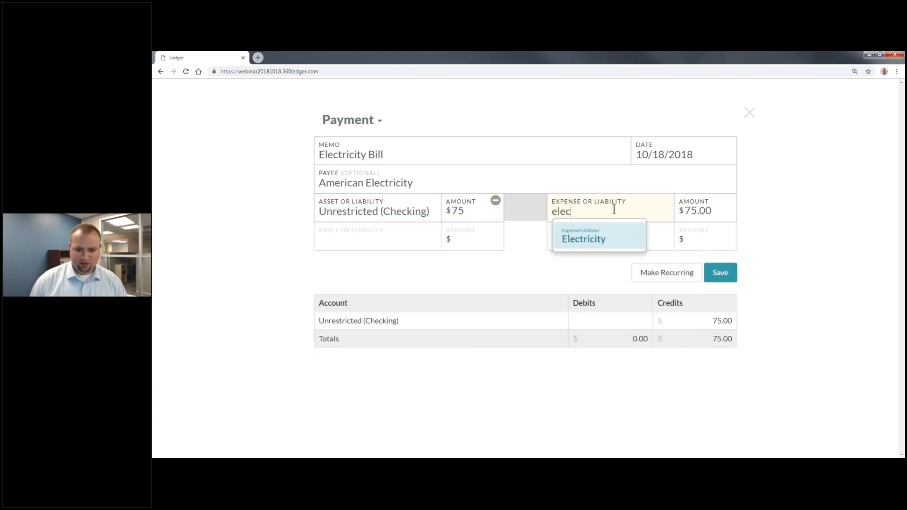
key("Return")
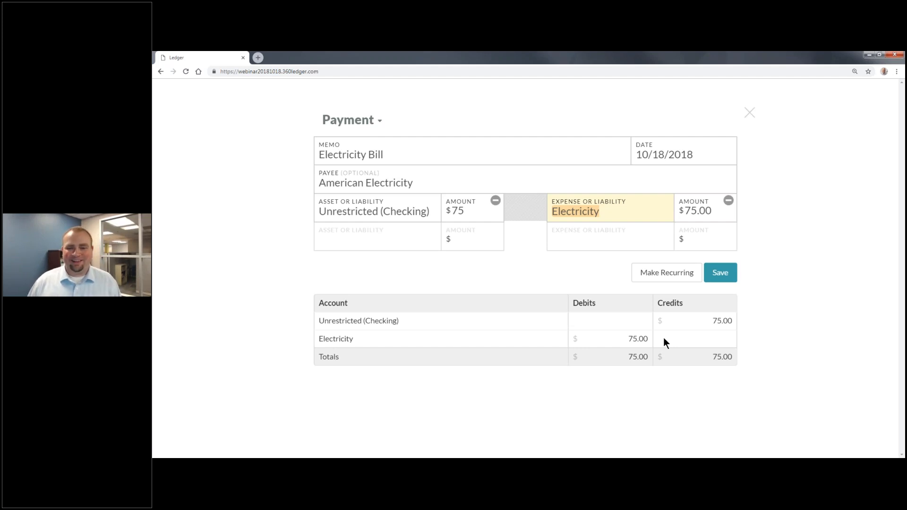
left_click(718, 274)
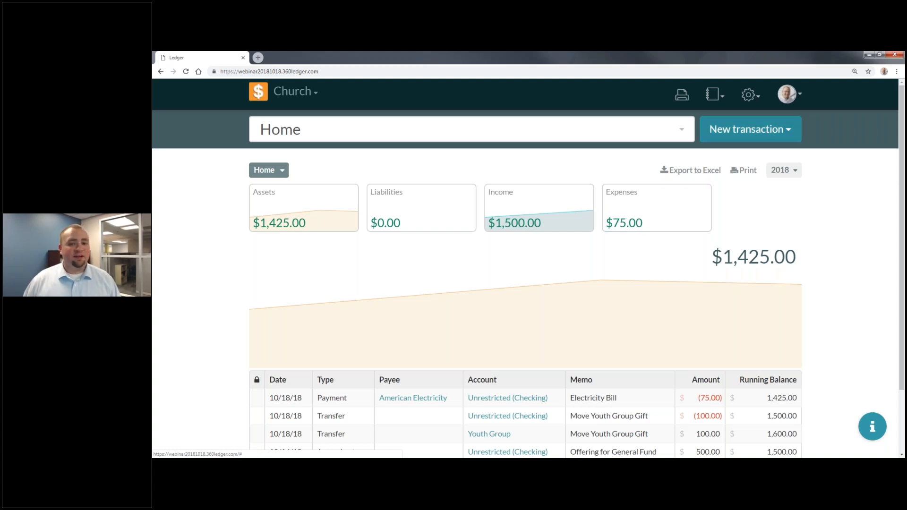
- Start another payment with the memo "New Concordia Commentary" and the payee "Concordia Publishing House"
left_click(747, 129)
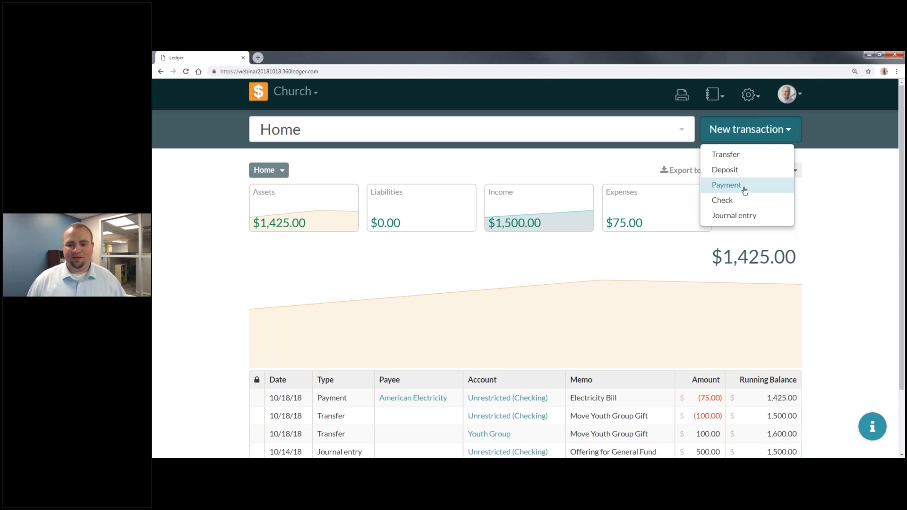
left_click(727, 185)
type("New Con")
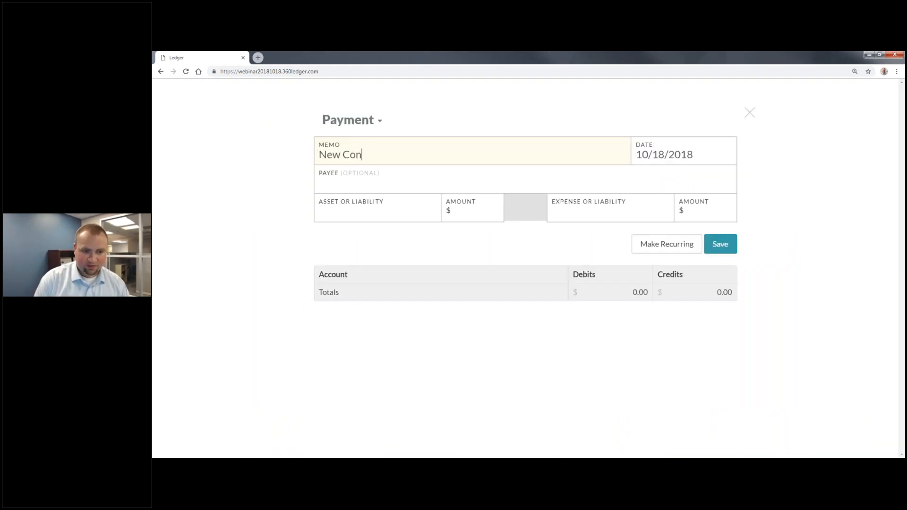
type("cordia Commentary")
key("Tab")
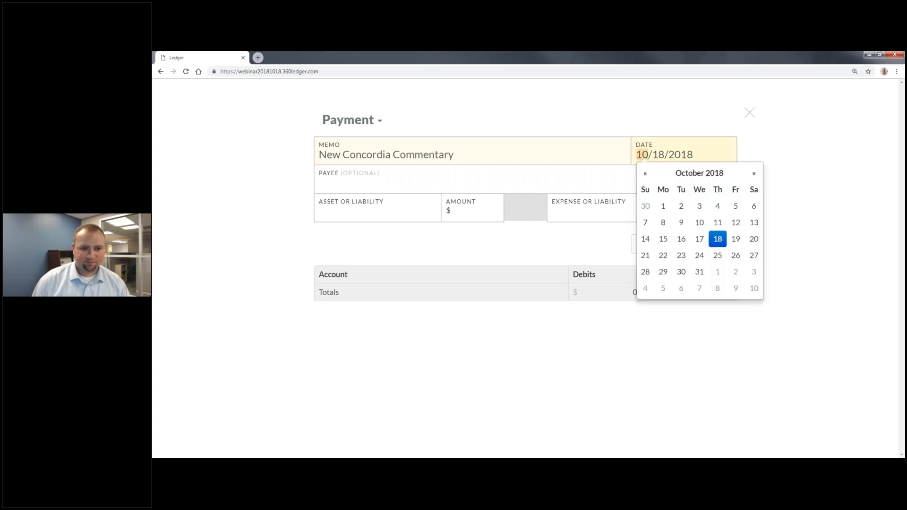
left_click(347, 185)
type("Concordia PUbl")
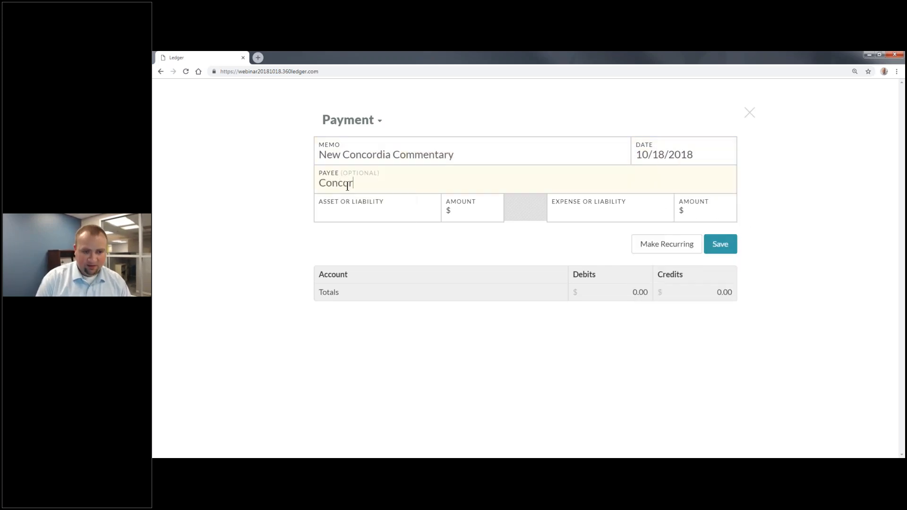
key("BackSpace")
key("BackSpace")
key("BackSpace")
type("ublishing House")
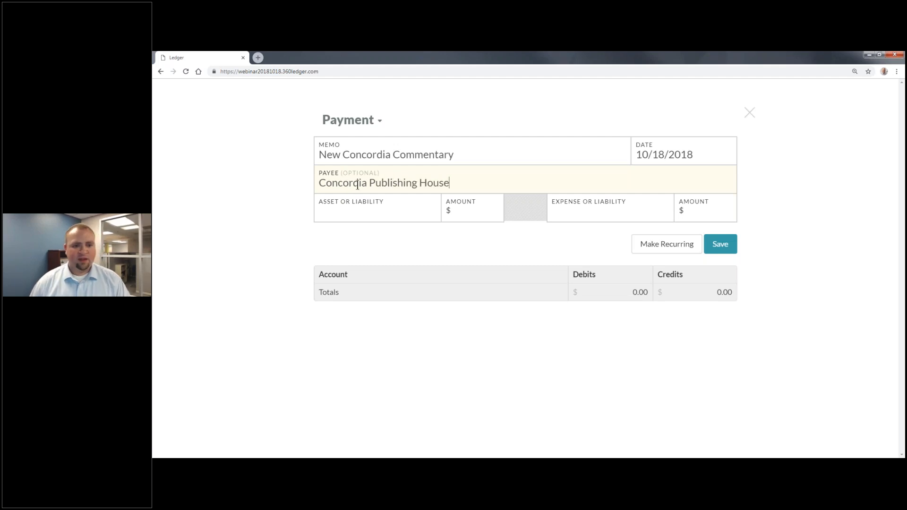
- Charge the commentary payment to the Pastor's Credit Card liability with an amount of 42
left_click(366, 214)
type("Pas")
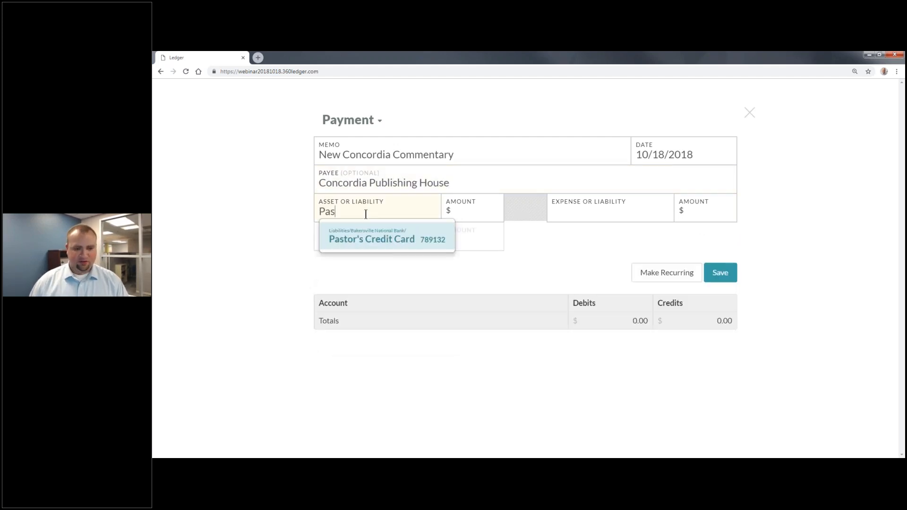
left_click(487, 215)
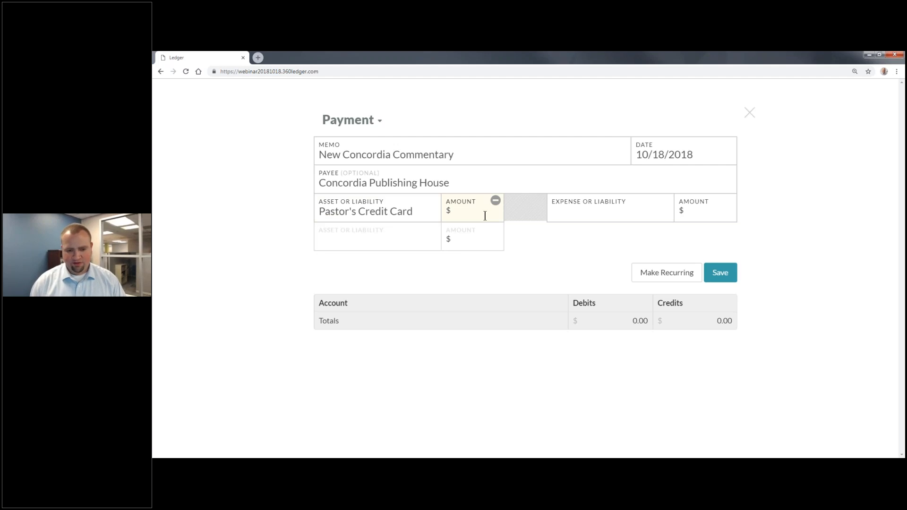
type("40")
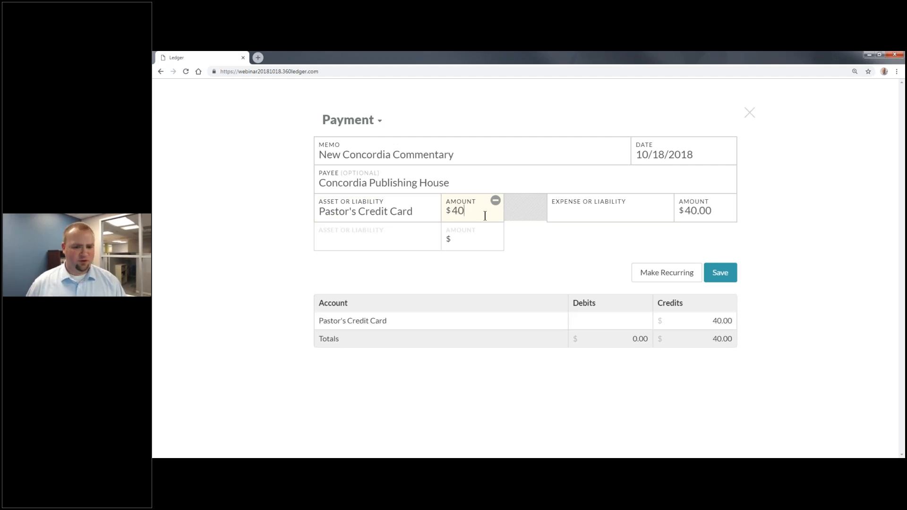
key("BackSpace")
type("2")
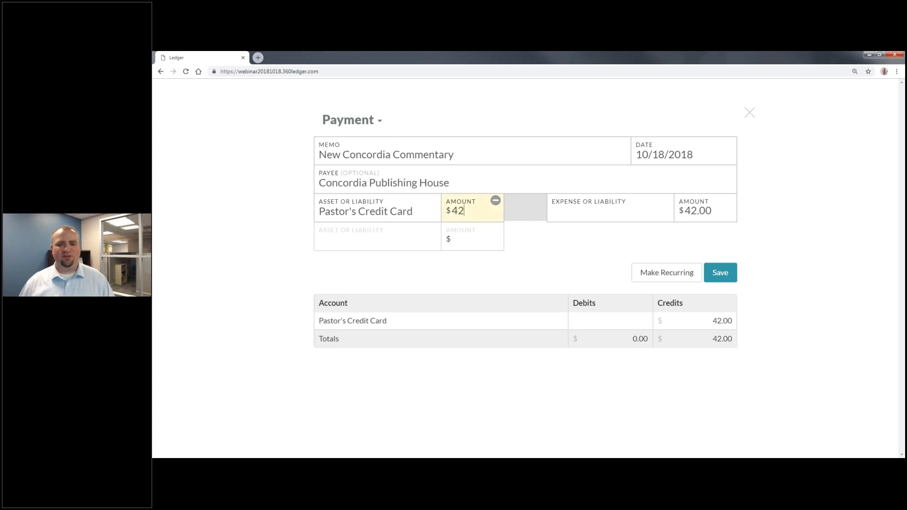
- Assign the commentary payment to the Office Supplies expense account, save it and check the transaction list
left_click(573, 213)
scroll(599, 252, "down", 2)
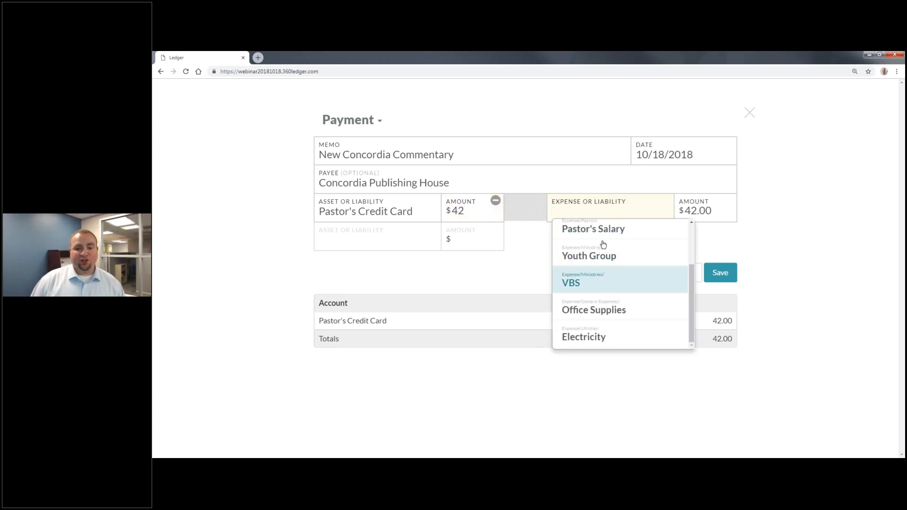
left_click(613, 306)
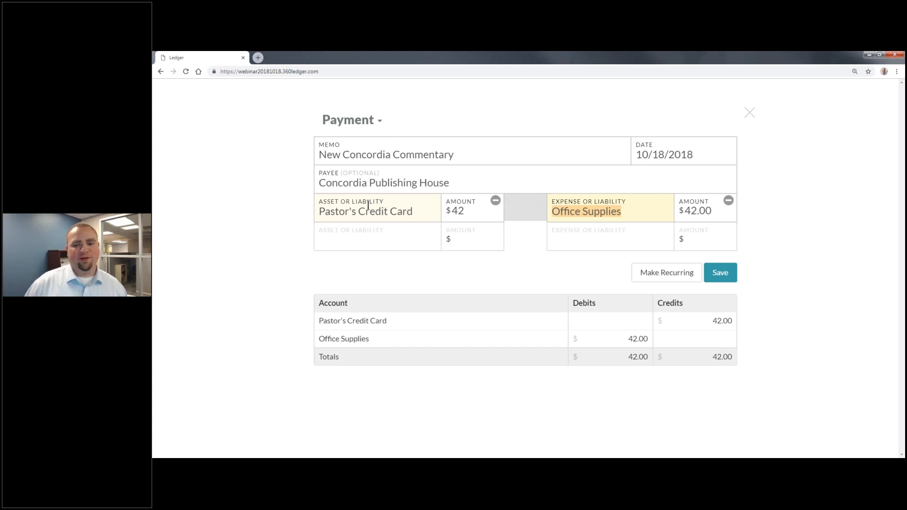
left_click(725, 274)
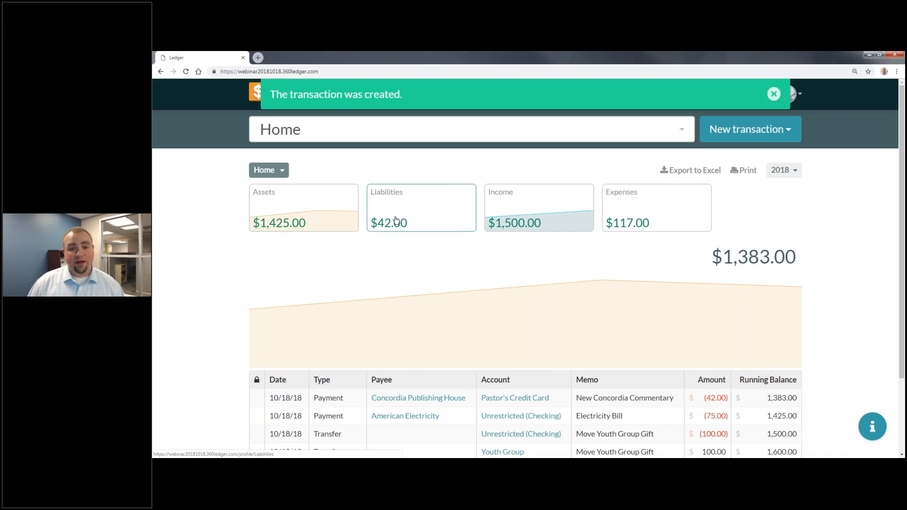
scroll(405, 222, "down", 2)
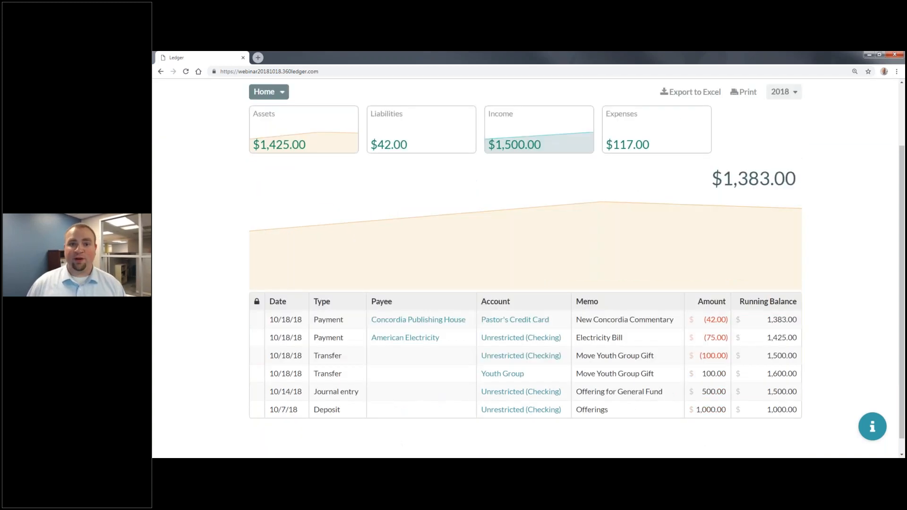
- Start a new check with the memo "Pay Credit Card Bill" and the payee "Bakersville National Bank"
scroll(404, 218, "up", 2)
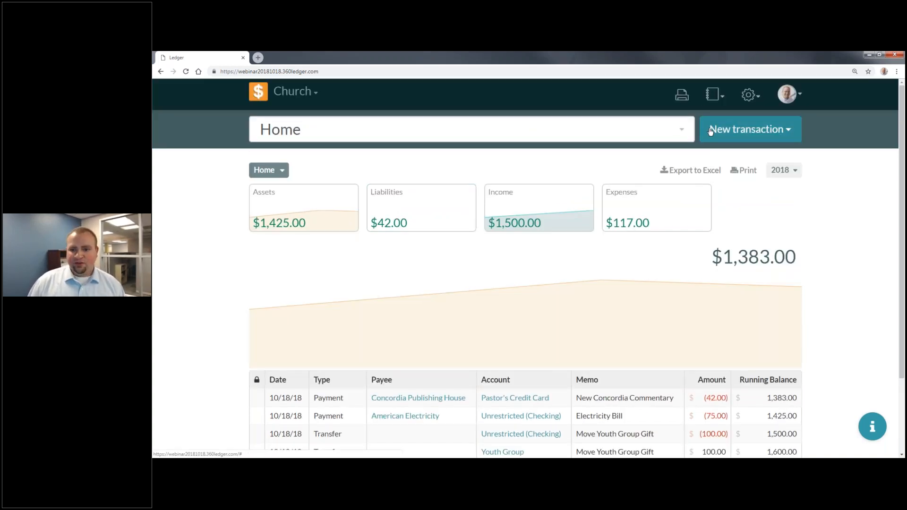
left_click(731, 136)
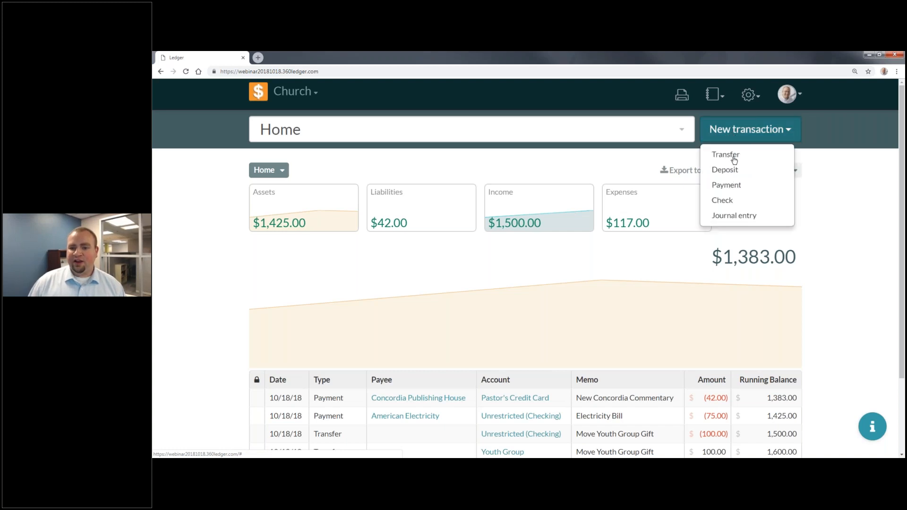
left_click(736, 200)
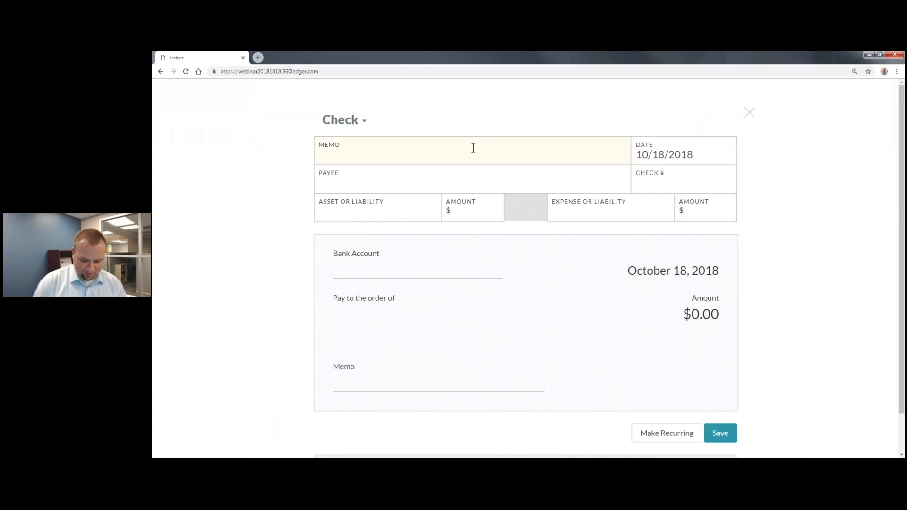
type("Pay ")
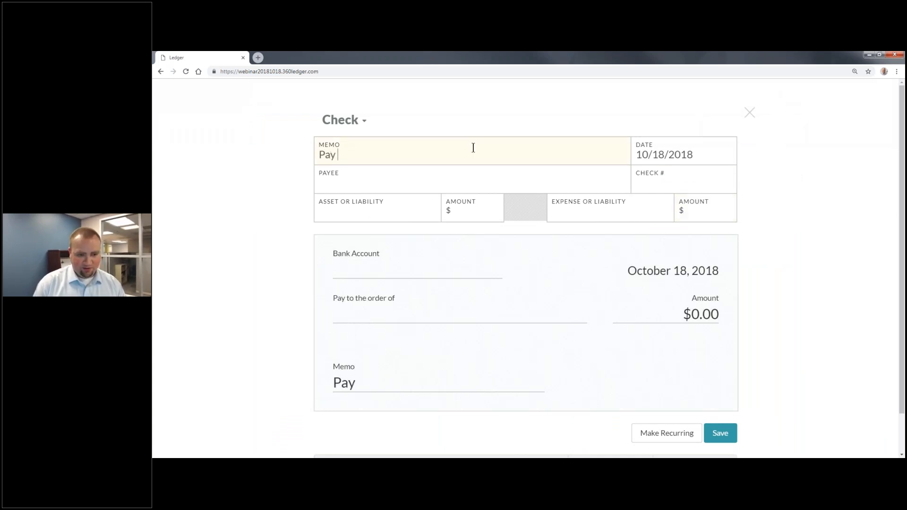
type("Credit Card Bill")
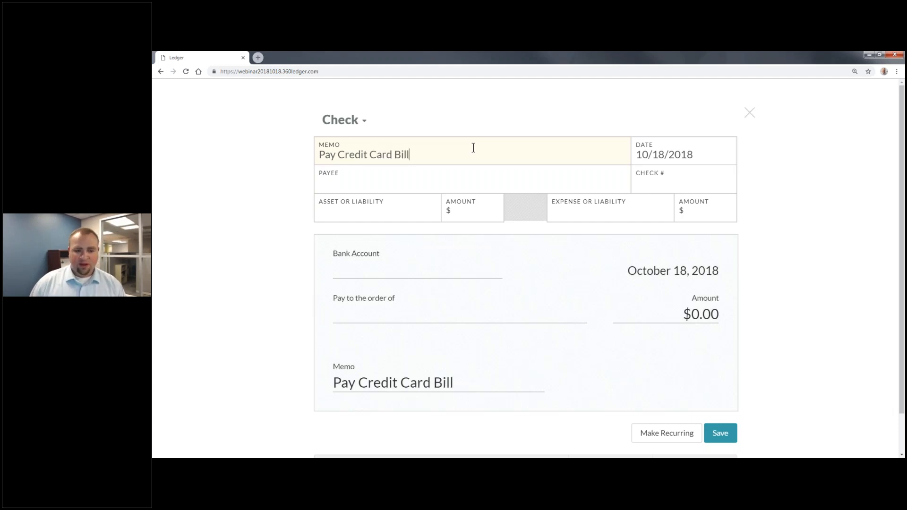
left_click(468, 187)
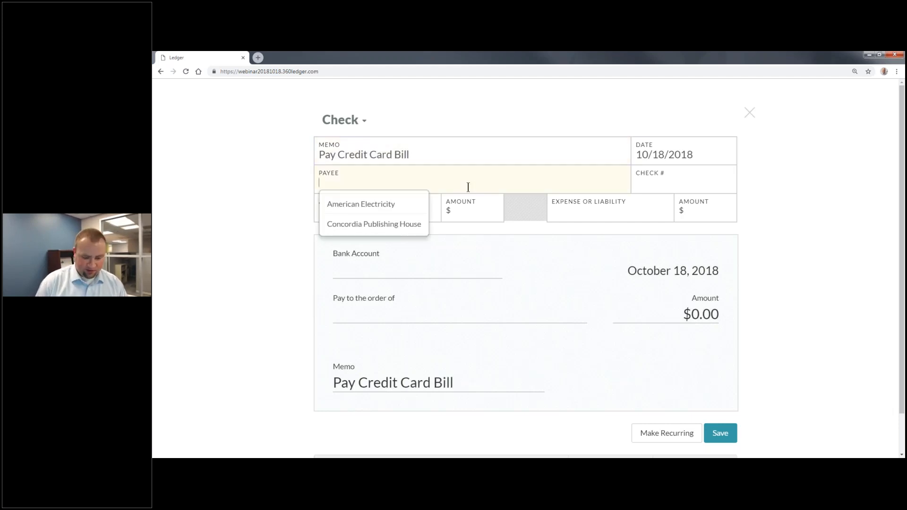
type("Bakersville National Ba")
key("BackSpace")
key("BackSpace")
type("al Bank")
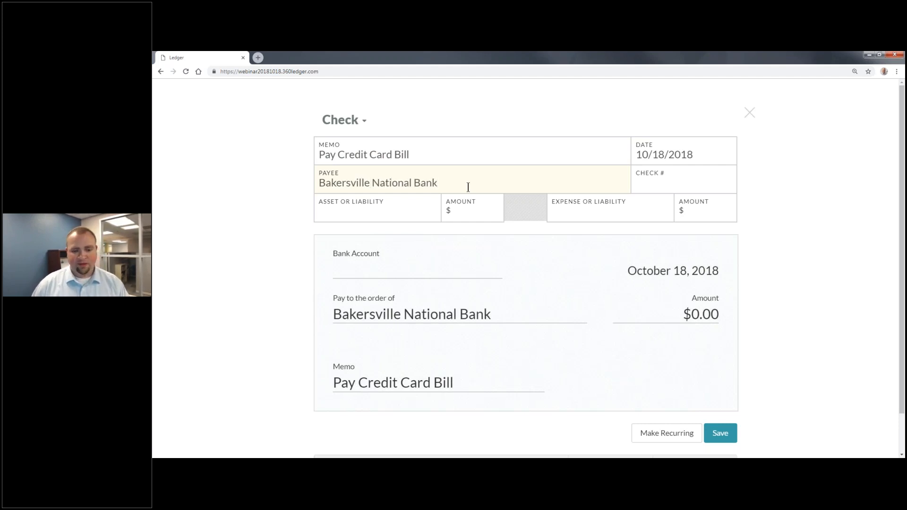
- Draw the check from the Unrestricted (Checking) asset account with an amount of 42
left_click(411, 211)
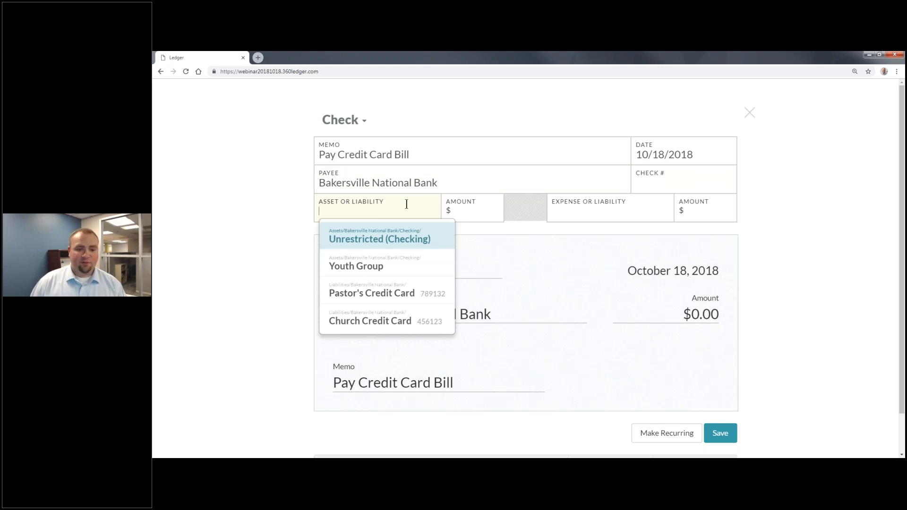
left_click(405, 233)
left_click(439, 215)
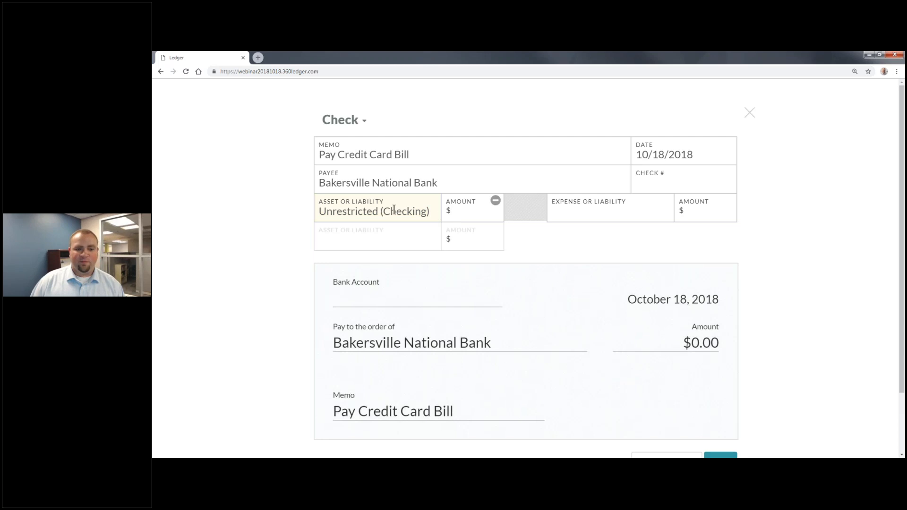
triple_click(434, 215)
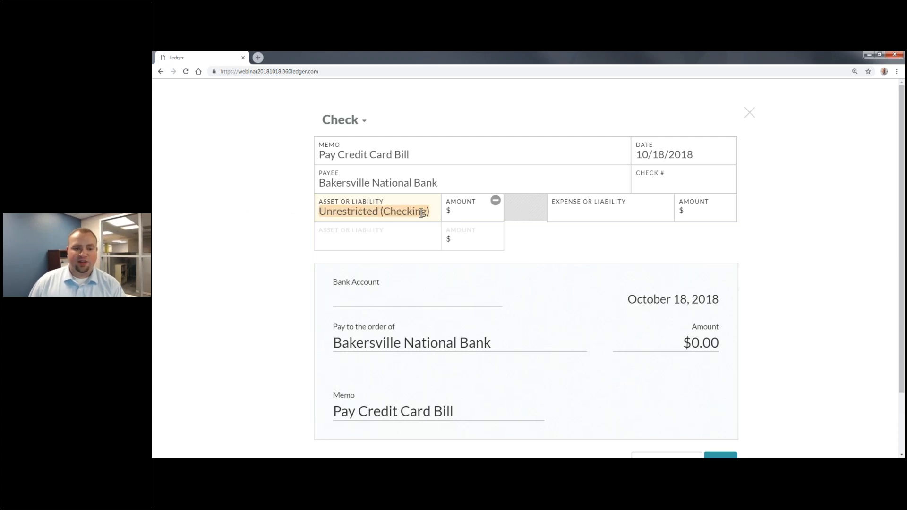
key("BackSpace")
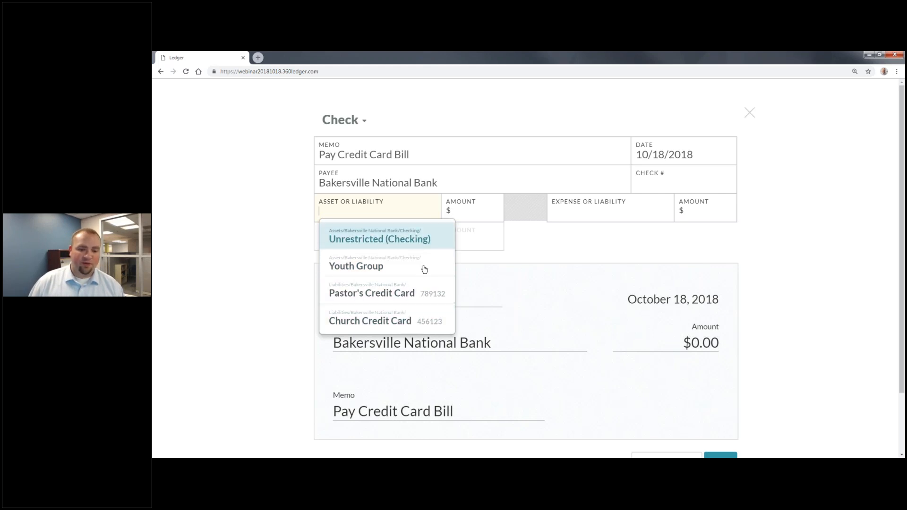
left_click(403, 243)
left_click(478, 220)
type("42")
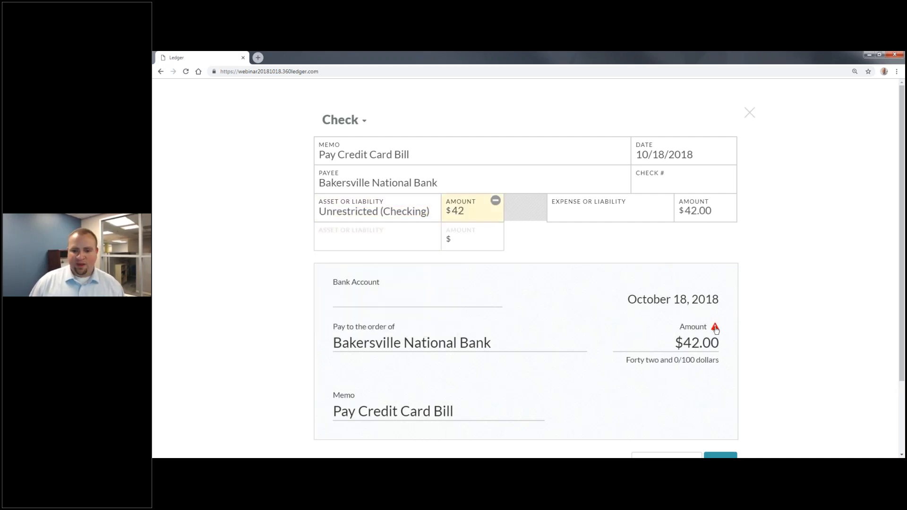
- Assign the check to the Pastor's Credit Card liability and date it 10/19/2018
left_click(609, 210)
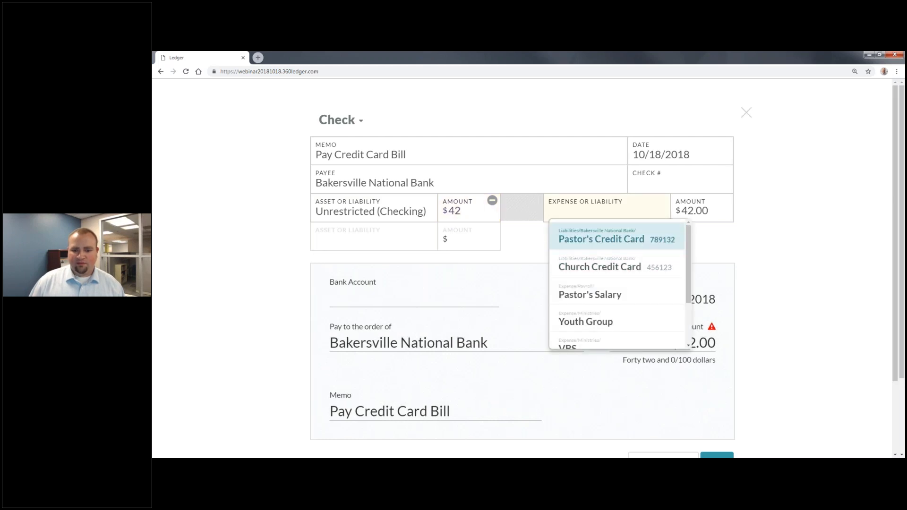
left_click(628, 243)
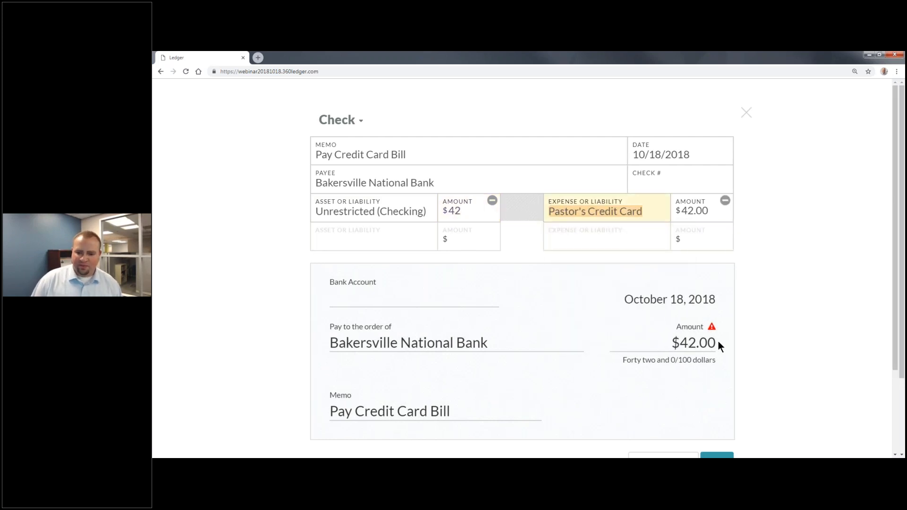
left_click(690, 152)
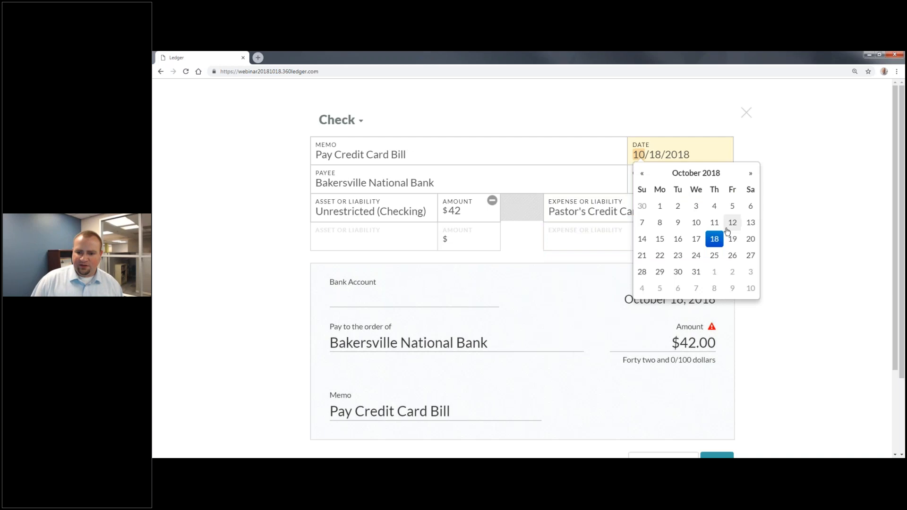
left_click(732, 239)
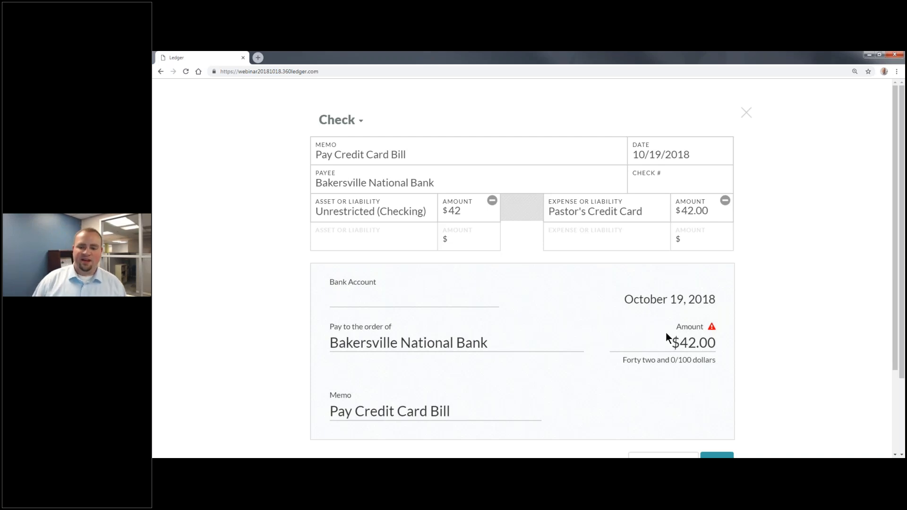
- Review the check's preview and its debits and credits, and save the check
scroll(756, 331, "down", 3)
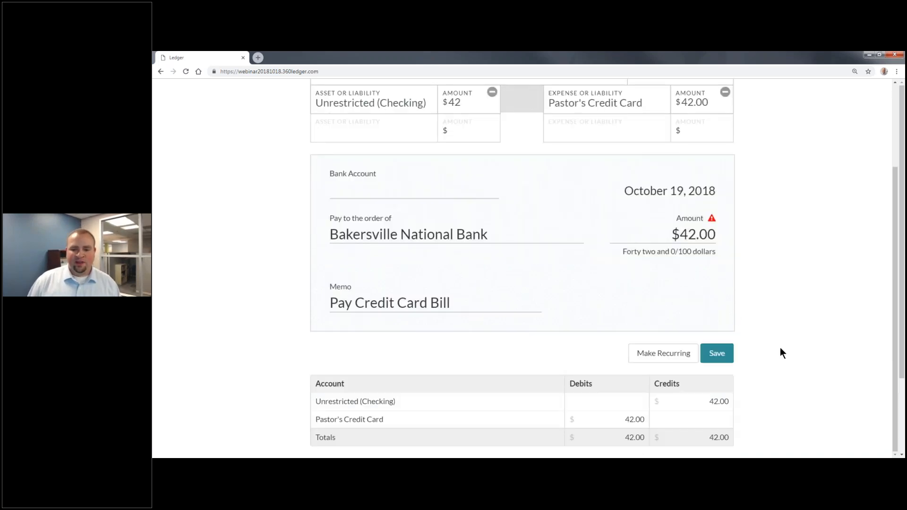
scroll(770, 326, "up", 1)
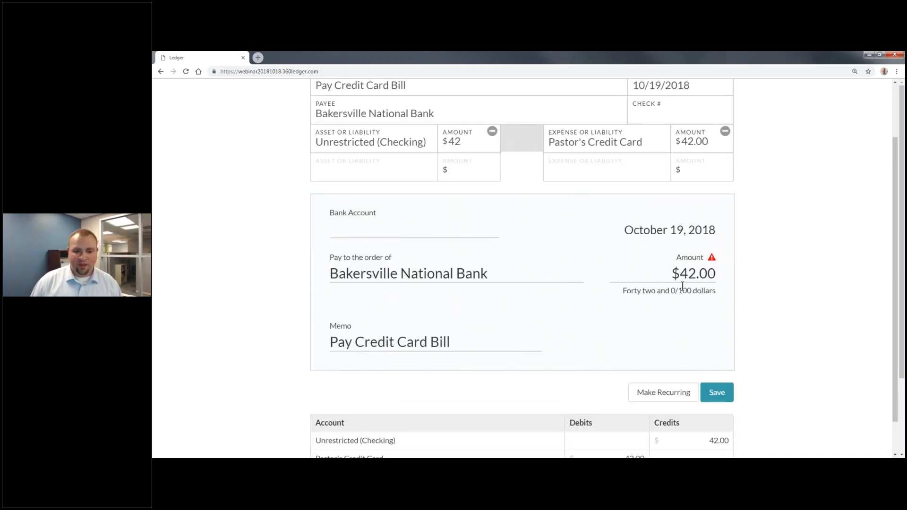
scroll(680, 292, "up", 2)
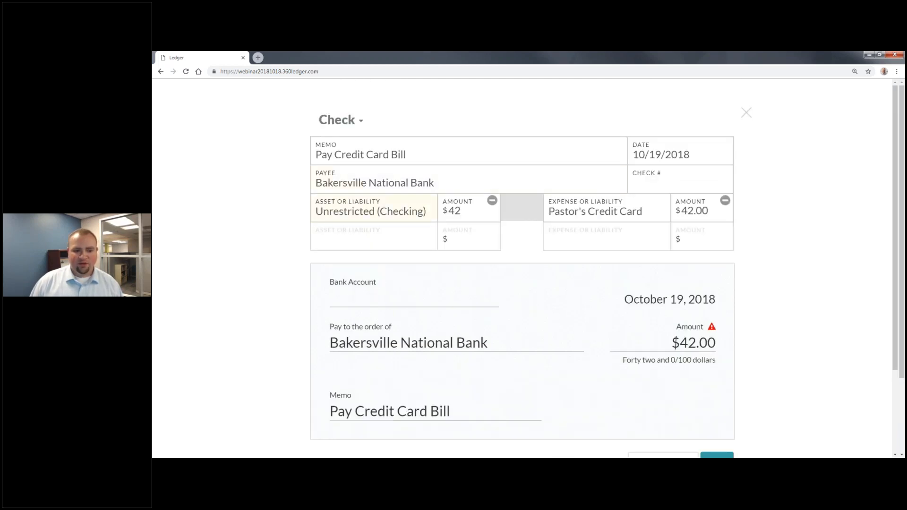
left_click(395, 215)
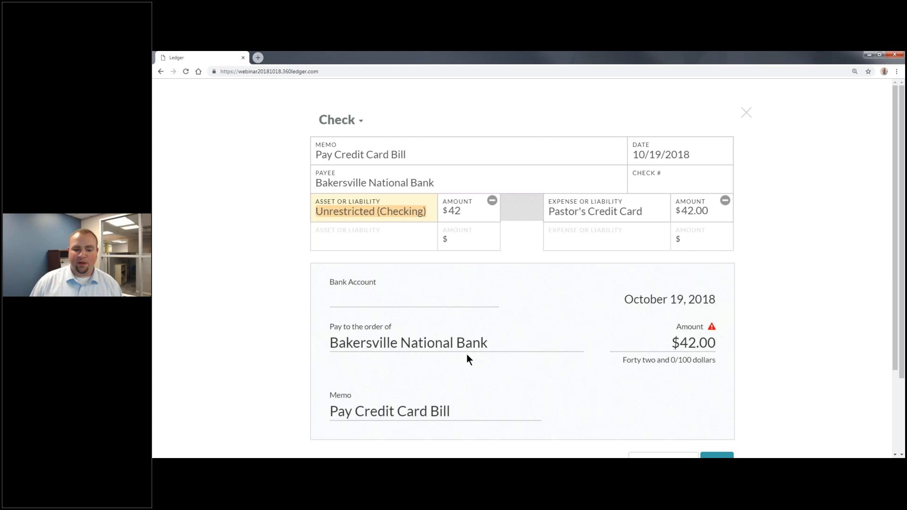
scroll(466, 358, "down", 2)
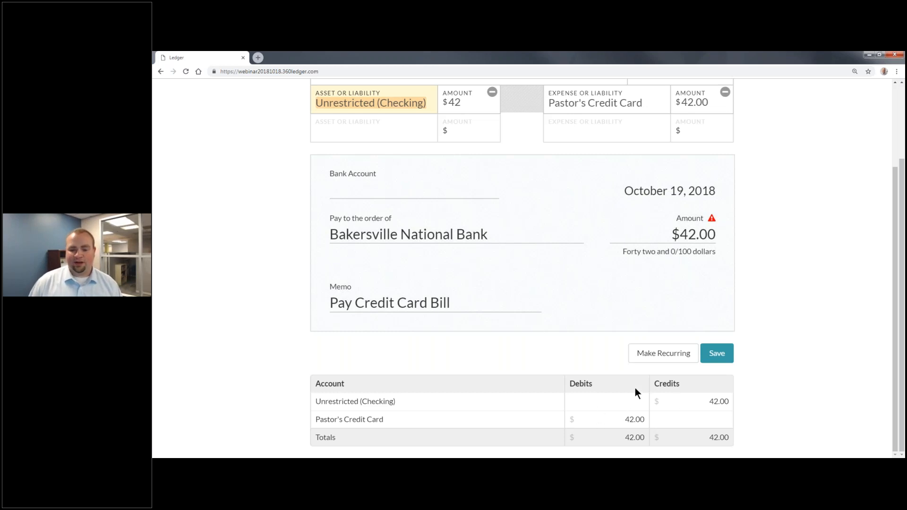
left_click(717, 355)
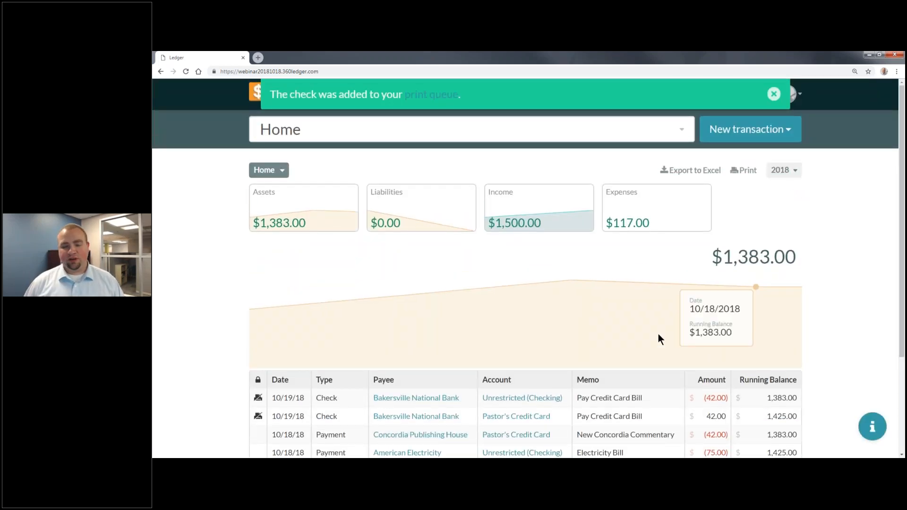
- Open the print queue and preview the print layout of the credit card bill check
left_click(680, 98)
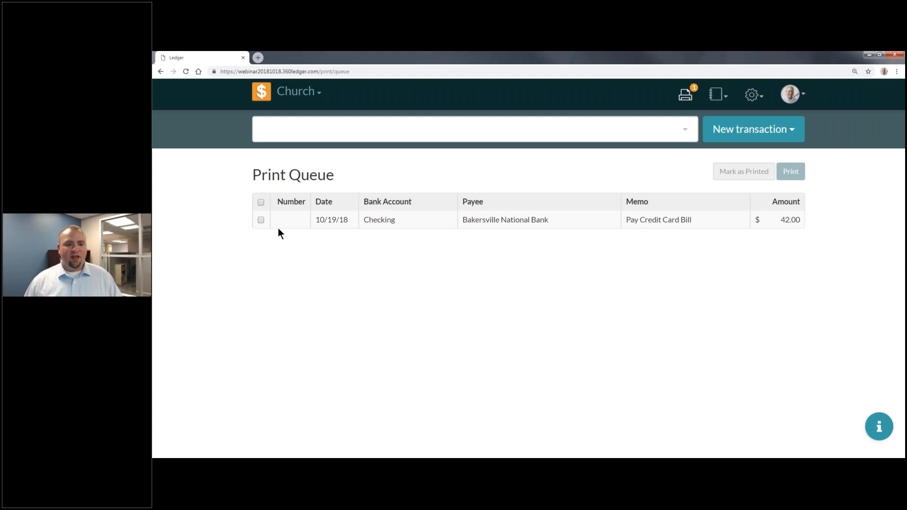
left_click(261, 220)
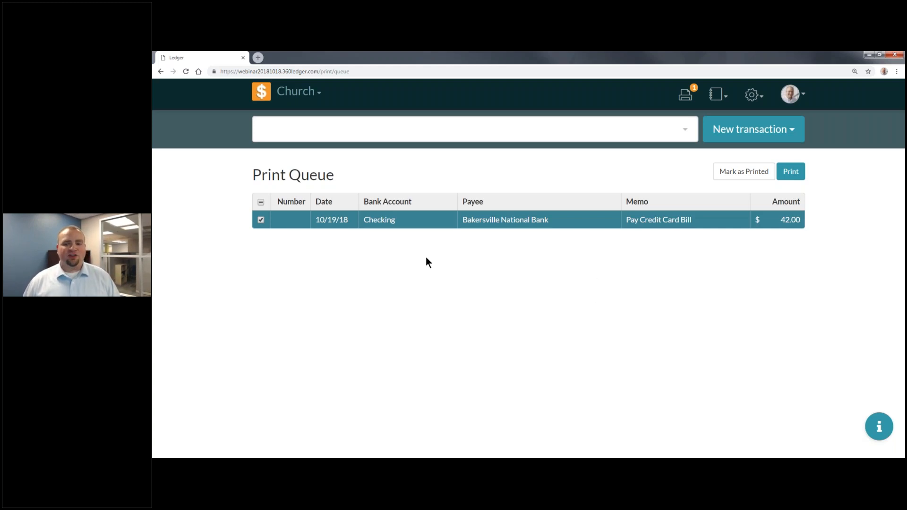
left_click(791, 172)
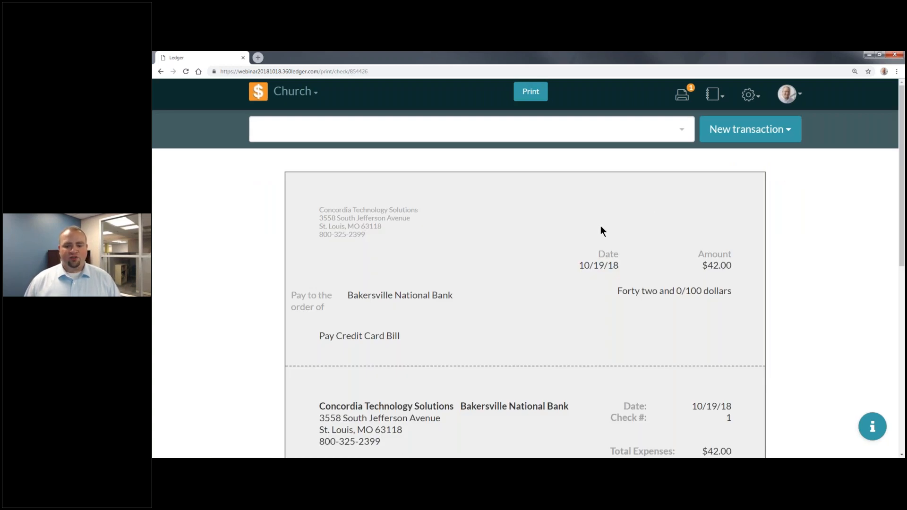
scroll(601, 228, "down", 7)
scroll(588, 243, "up", 3)
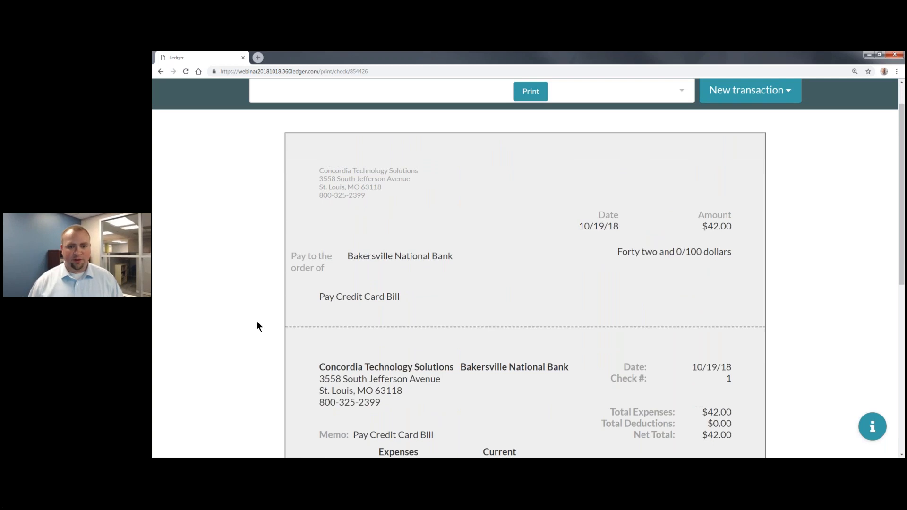
scroll(598, 115, "up", 1)
left_click(533, 91)
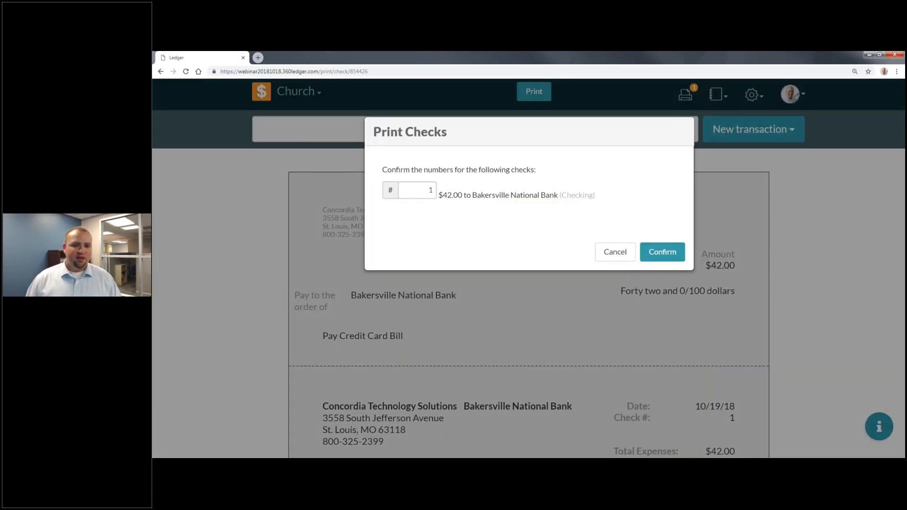
double_click(430, 190)
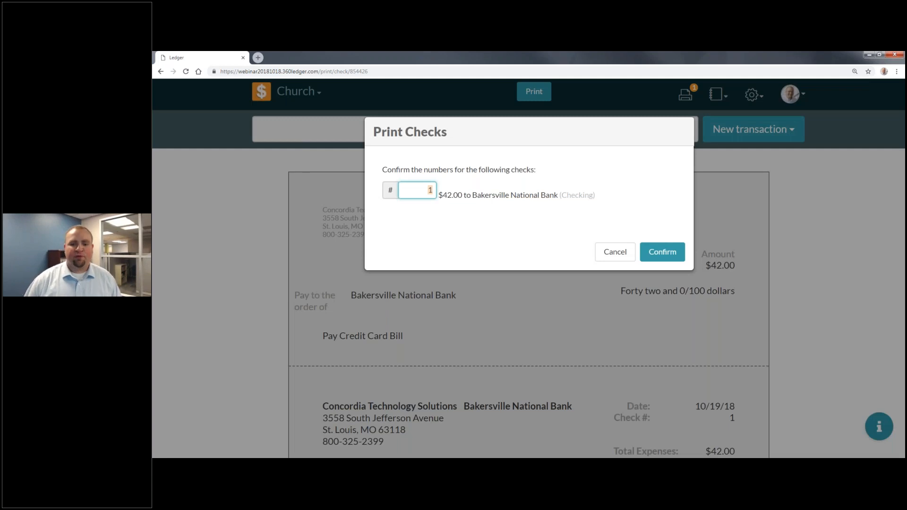
left_click(615, 252)
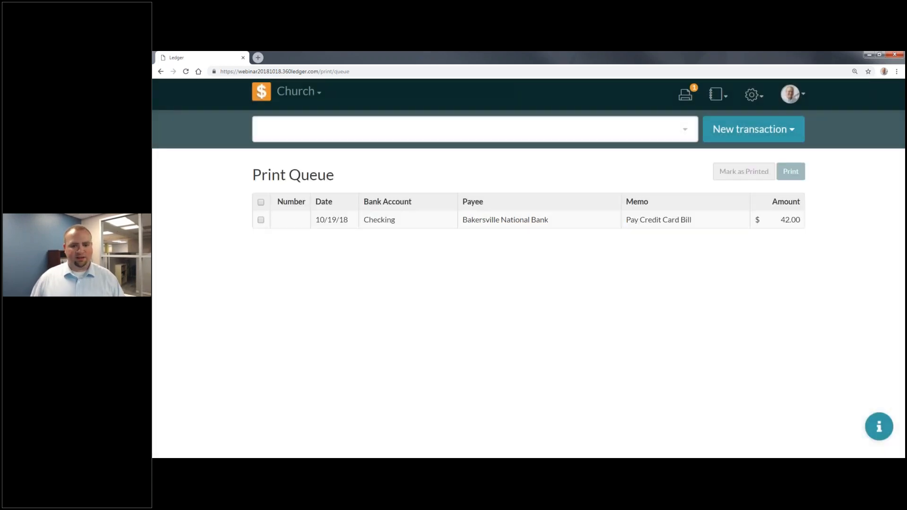
- Mark the credit card bill check in the print queue as printed and confirm it
left_click(261, 220)
left_click(744, 171)
left_click(655, 252)
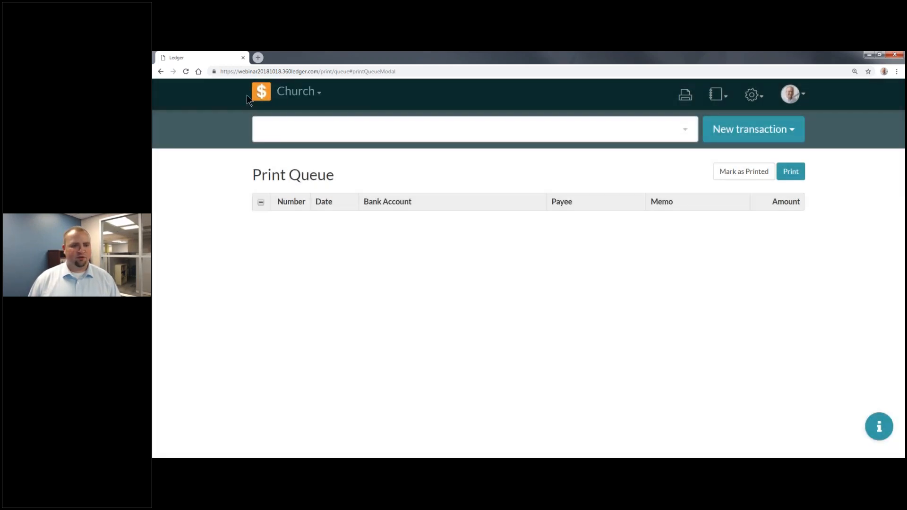
- Return to the ledger's home page and review the transaction list and the Liabilities account
left_click(260, 94)
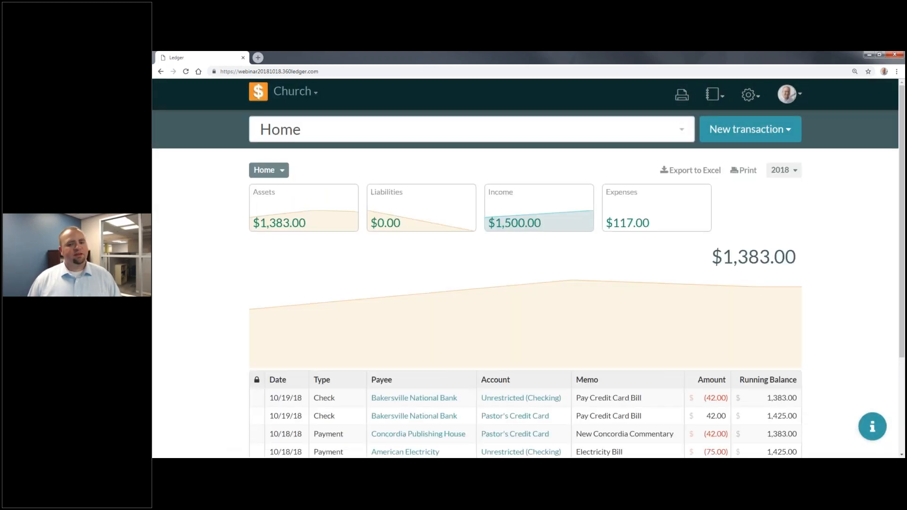
scroll(501, 392, "down", 3)
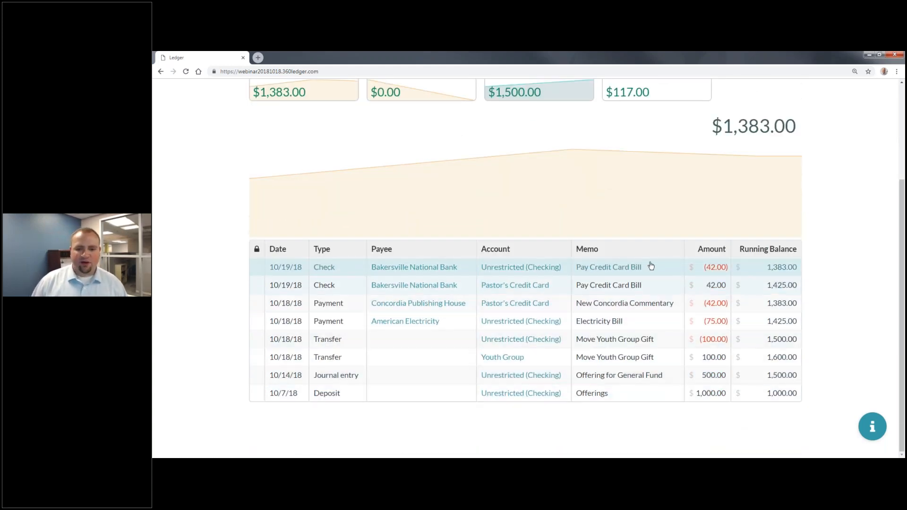
scroll(651, 266, "up", 3)
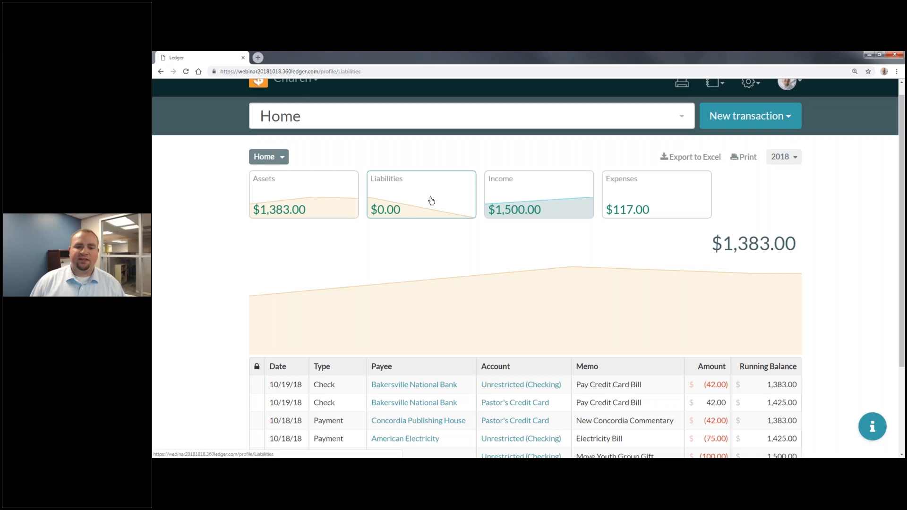
left_click(429, 198)
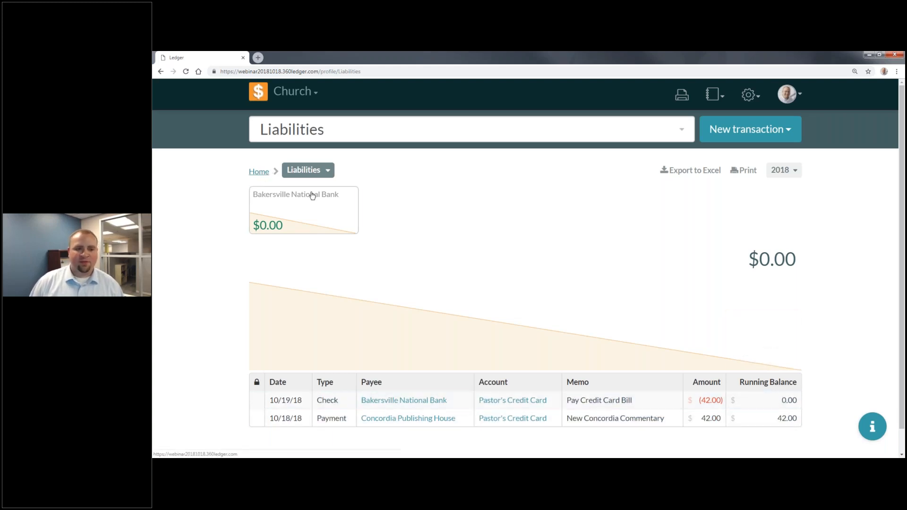
left_click(261, 172)
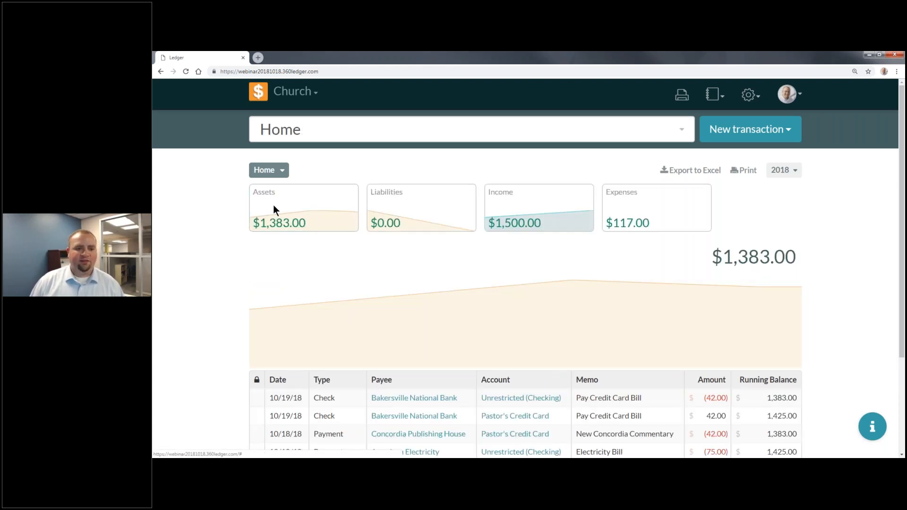
- Drill down from Assets through Bakersville National Bank and Checking to the Youth Group account, and review the transactions
left_click(274, 207)
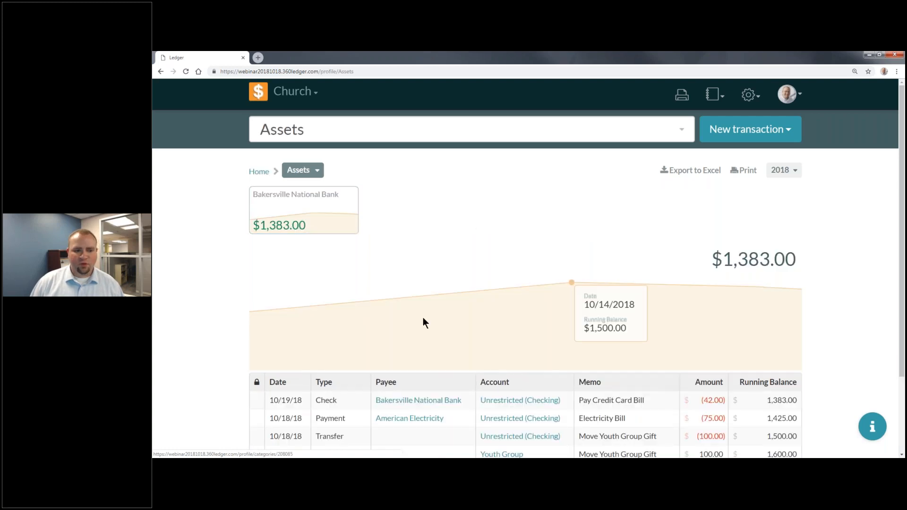
left_click(293, 226)
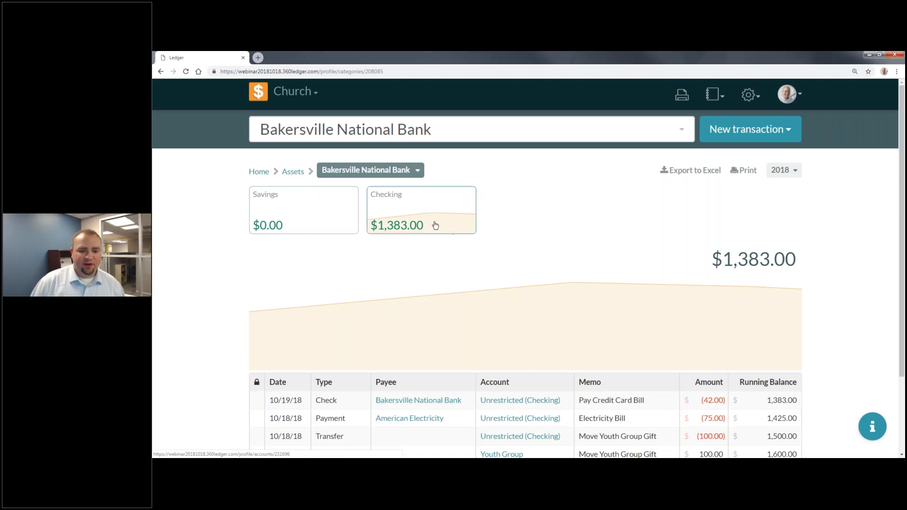
left_click(415, 225)
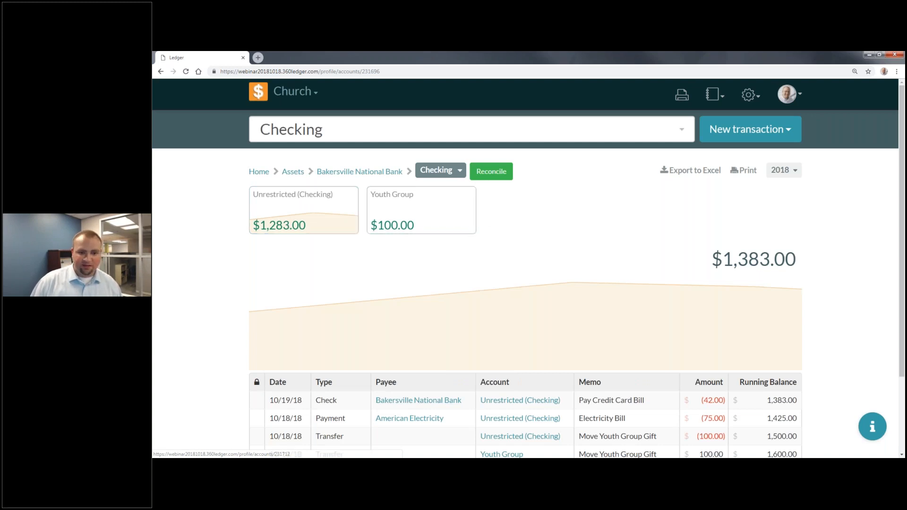
scroll(440, 237, "down", 2)
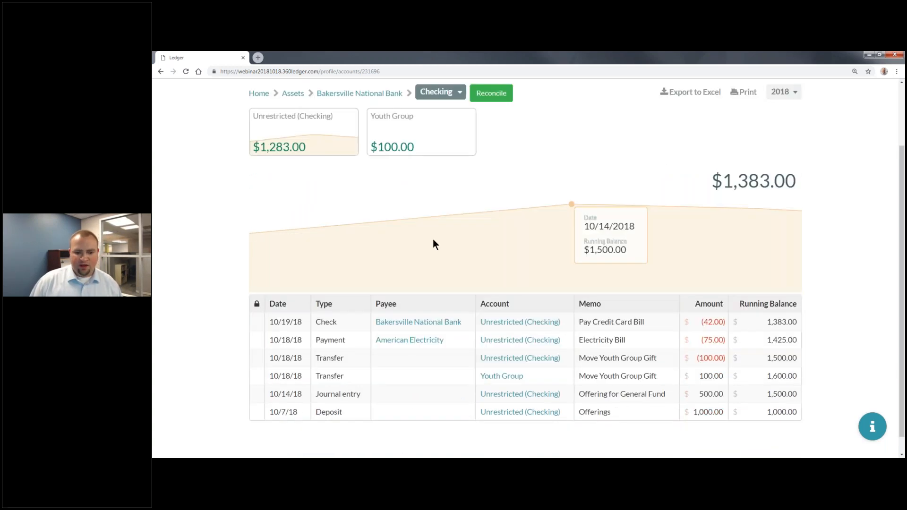
scroll(433, 240, "up", 2)
left_click(404, 221)
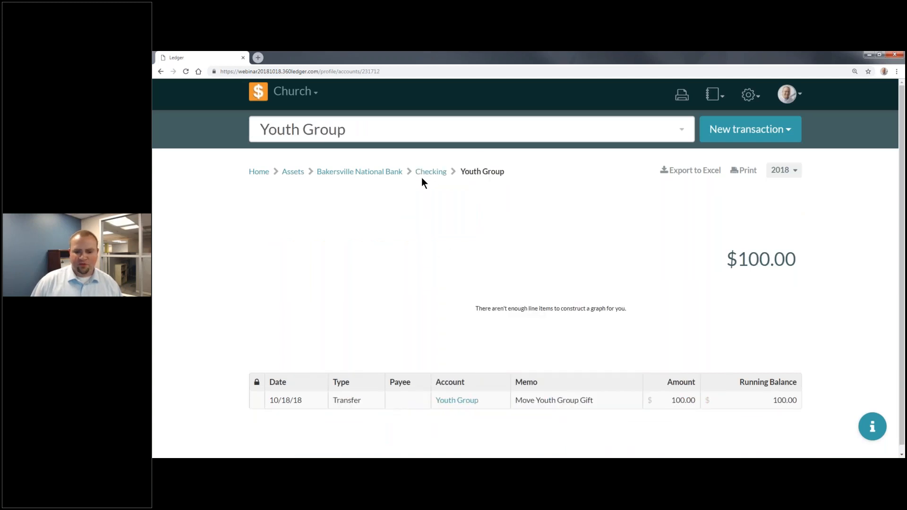
left_click(192, 72)
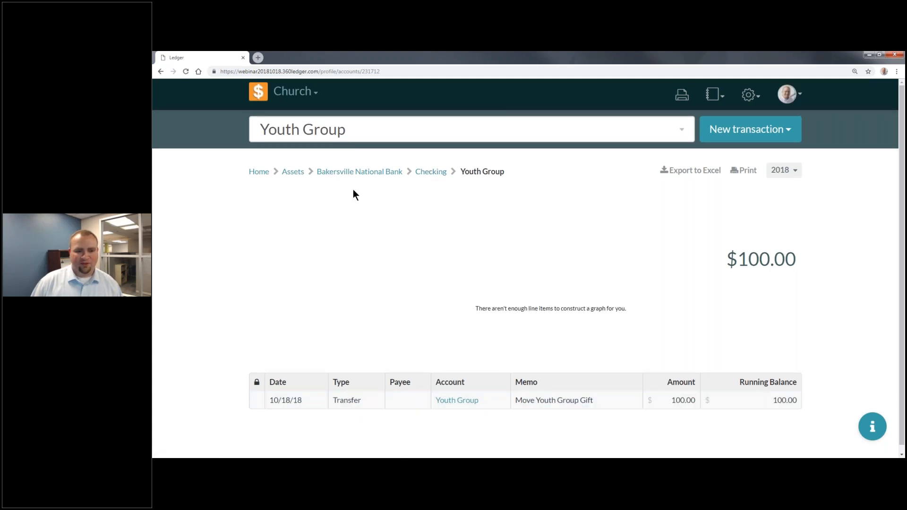
- Return to the Checking account and review the transactions in its Unrestricted (Checking) account
left_click(429, 173)
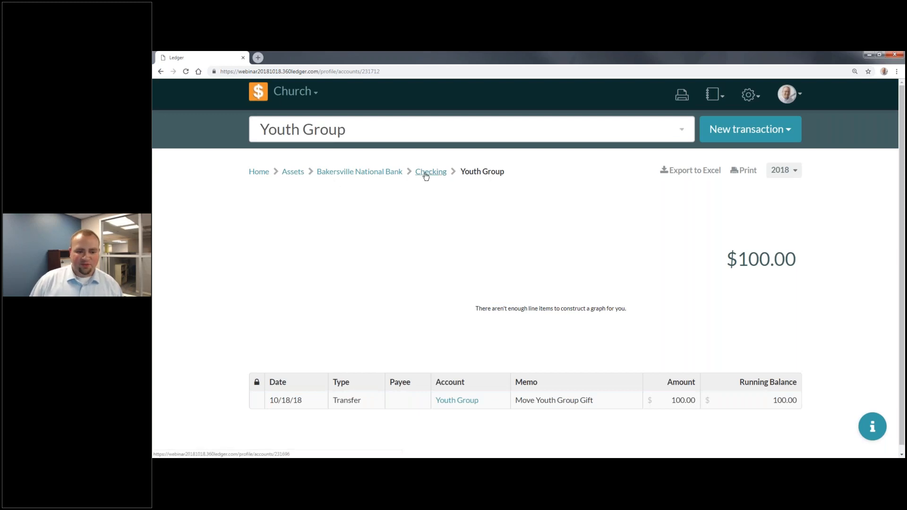
scroll(434, 308, "down", 2)
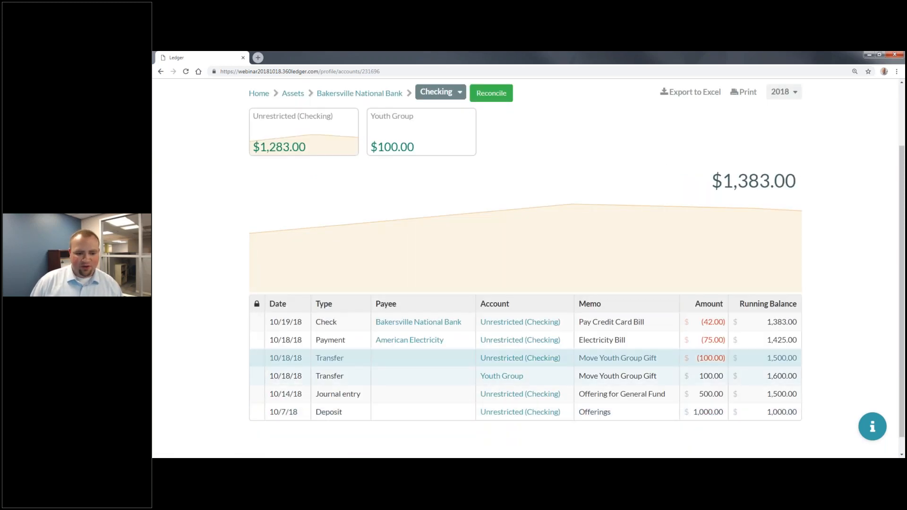
left_click(538, 417)
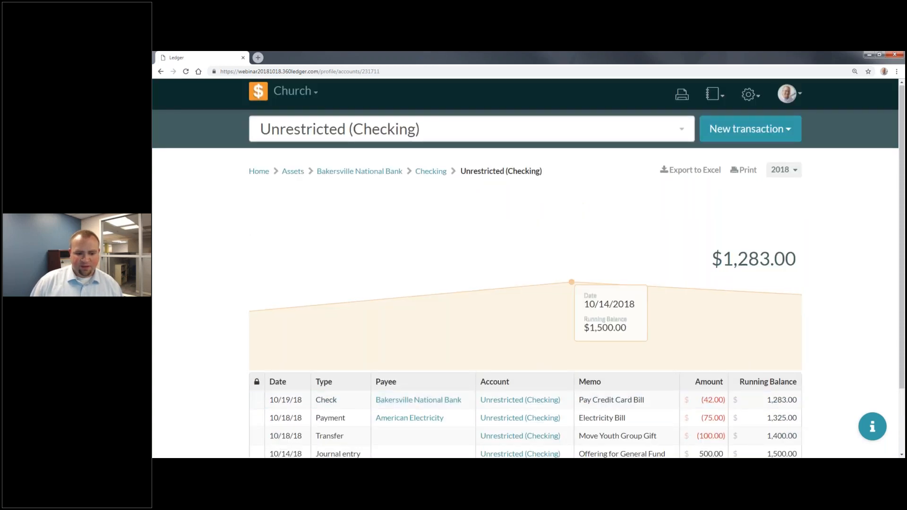
scroll(342, 387, "down", 2)
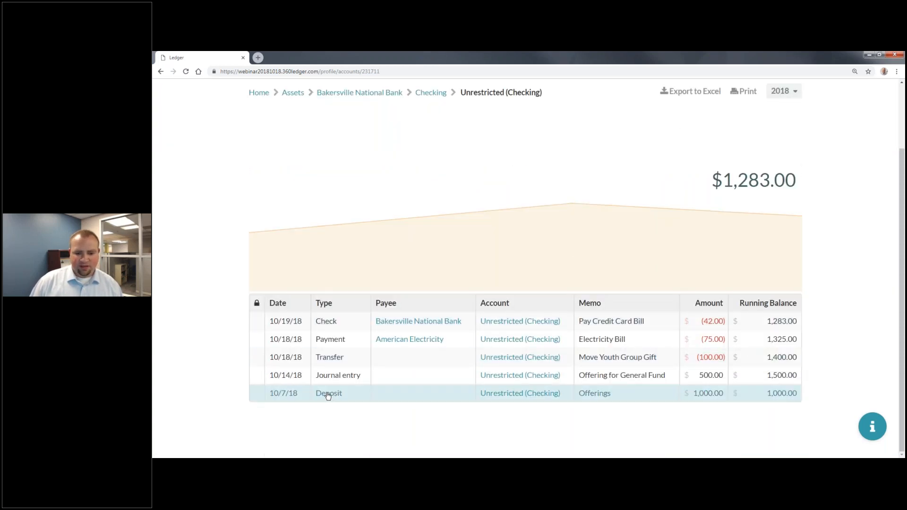
- Open the 10/7/18 Offerings deposit and review its income lines, debits and credits, and the asset accounts available for it
left_click(328, 396)
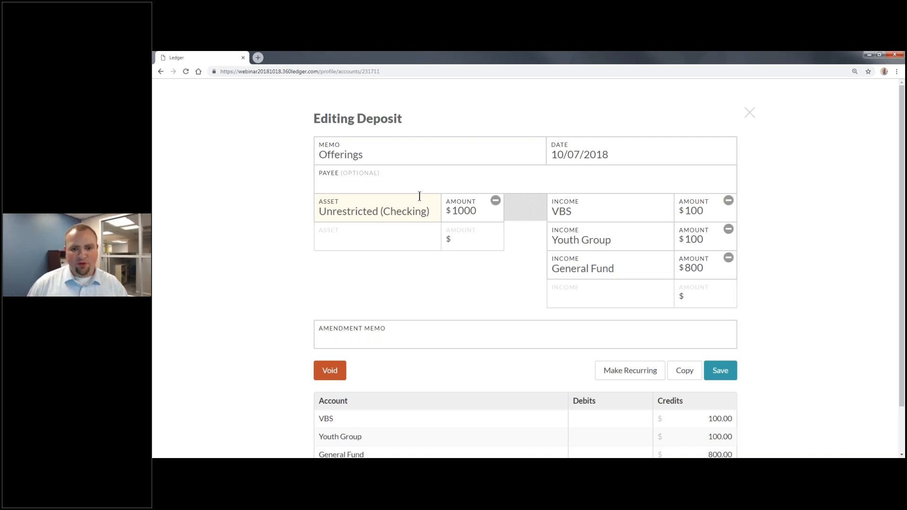
scroll(543, 234, "down", 1)
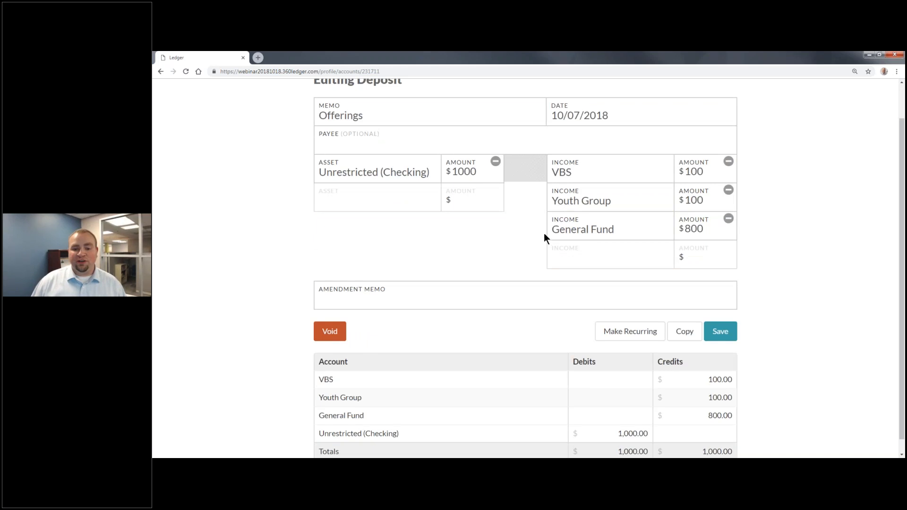
left_click(641, 198)
left_click(701, 197)
left_click(427, 199)
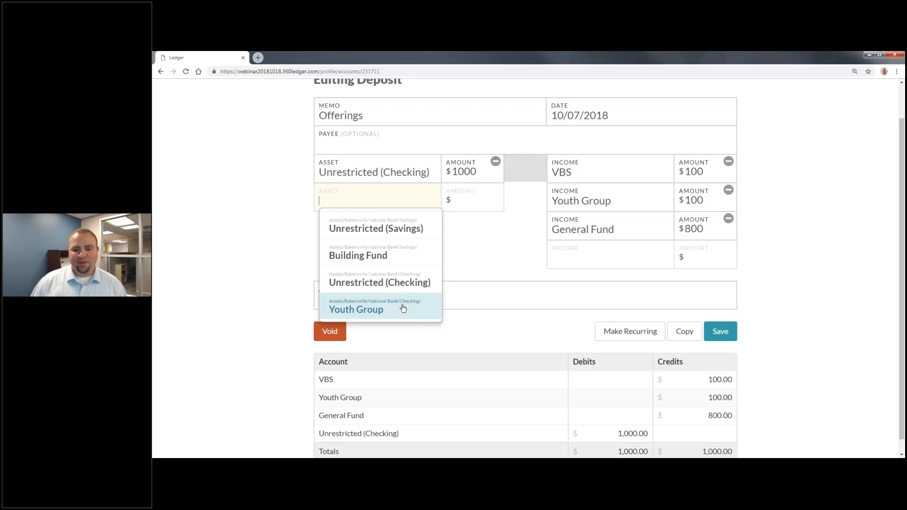
left_click(794, 197)
scroll(697, 209, "up", 1)
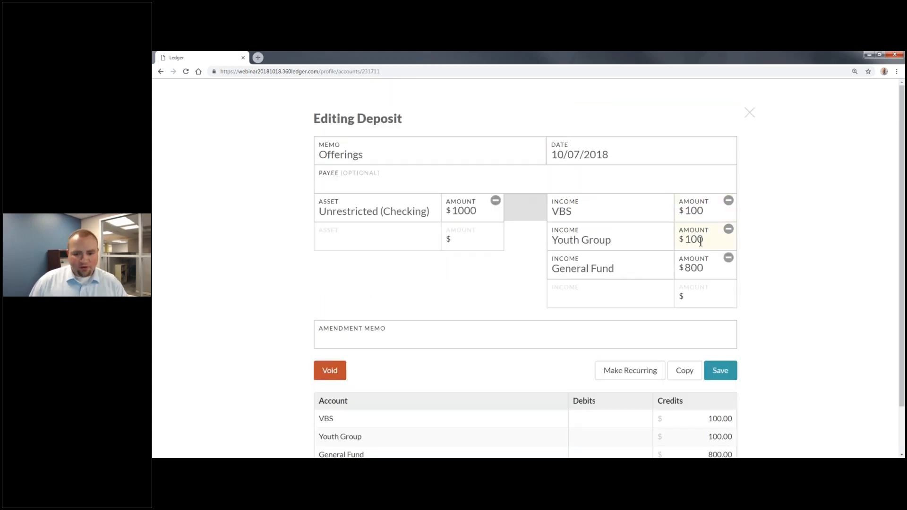
- Split the deposit's assets into $900 for Unrestricted (Checking) and $100 for Youth Group, and save the deposit
left_click(384, 239)
left_click(384, 345)
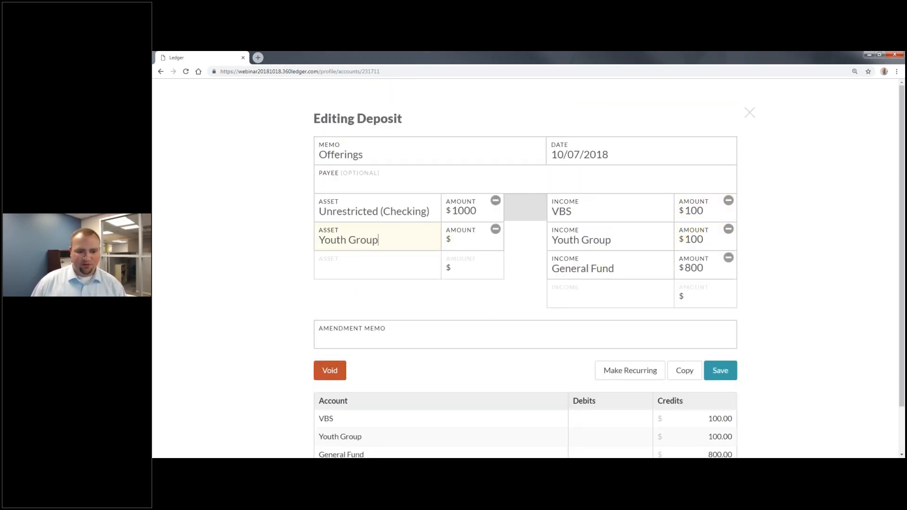
double_click(480, 216)
type("900")
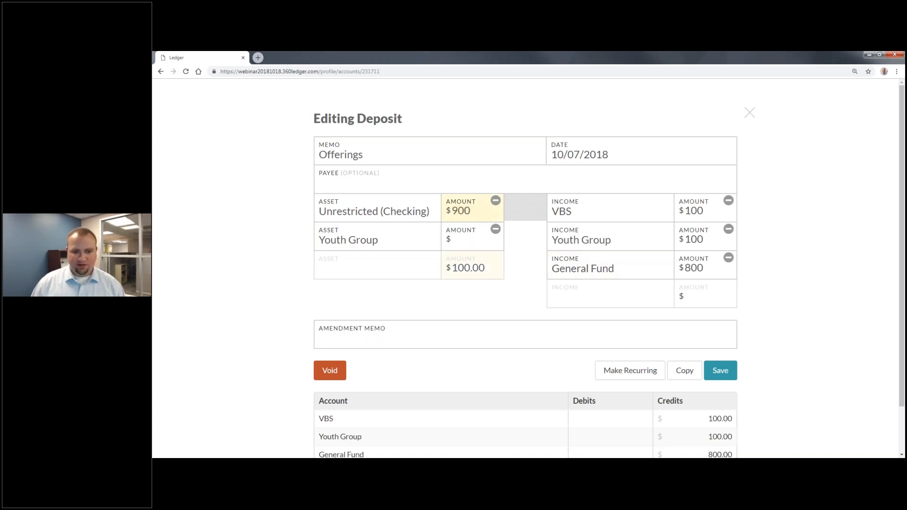
left_click(480, 243)
type("100")
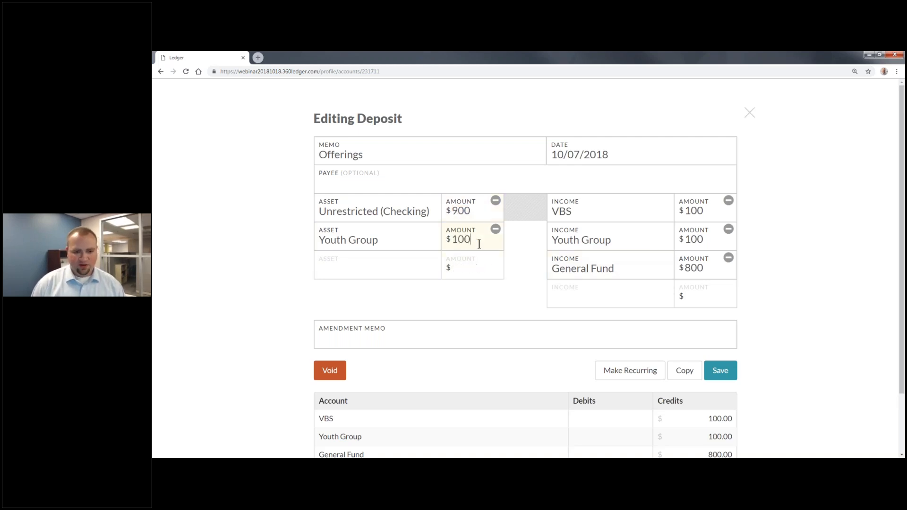
left_click(636, 236)
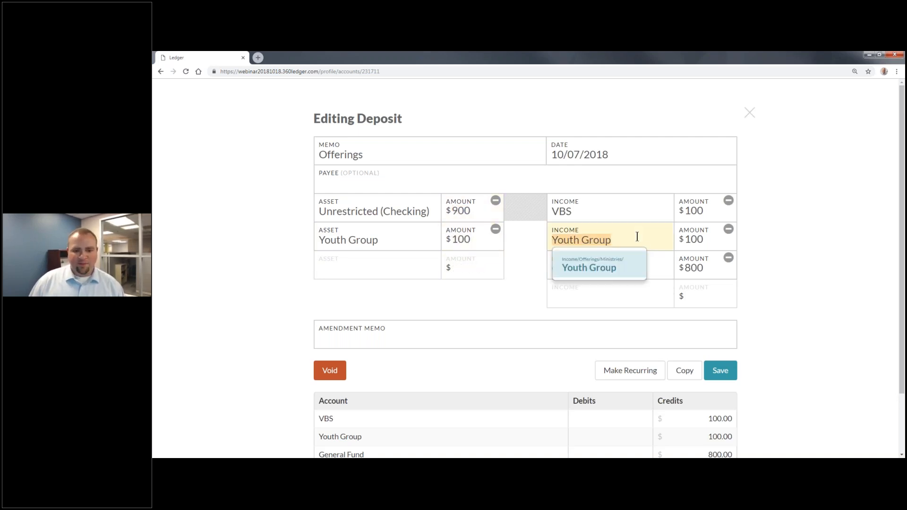
left_click(754, 363)
left_click(727, 371)
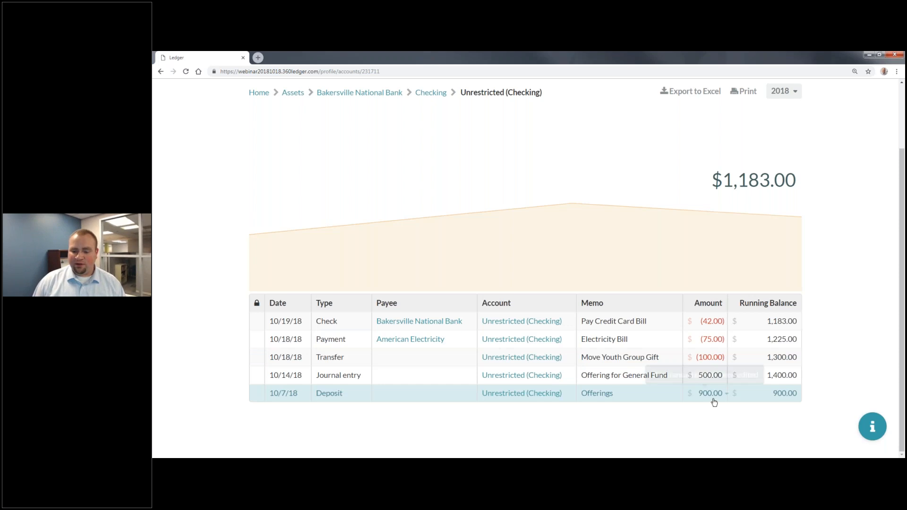
- Examine the edit history of the 10/7/18 Offerings deposit in the transaction list
scroll(561, 340, "up", 1)
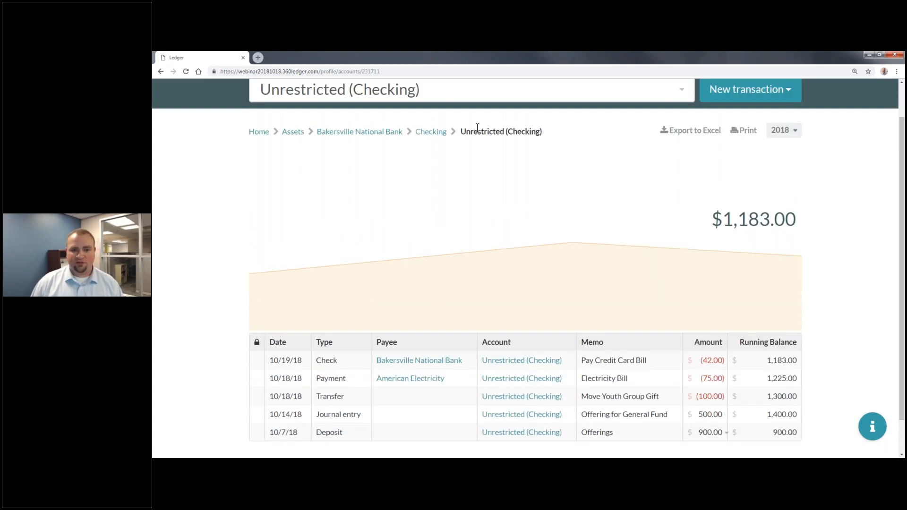
scroll(403, 330, "down", 1)
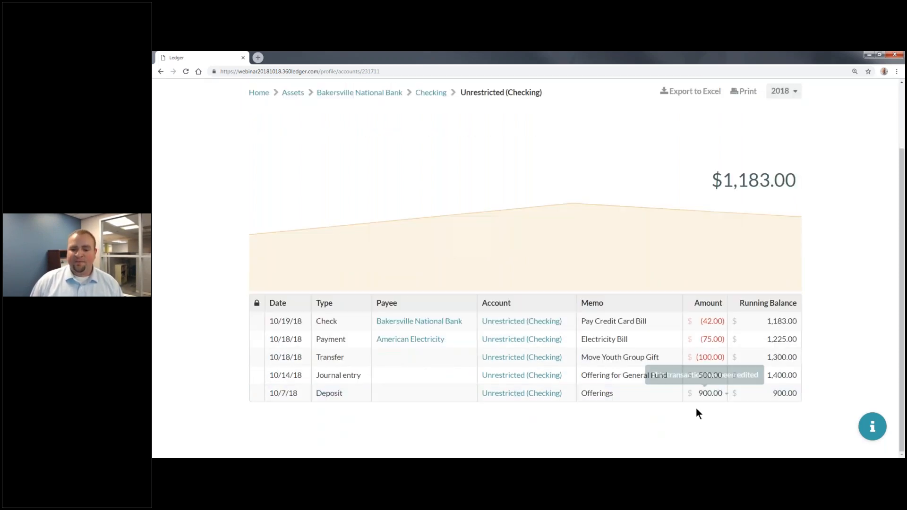
mouse_move(702, 398)
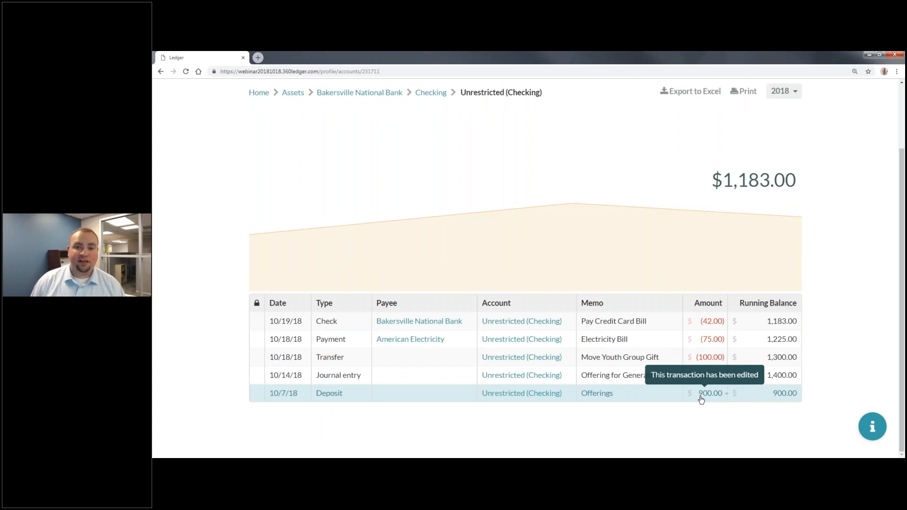
left_click(726, 395)
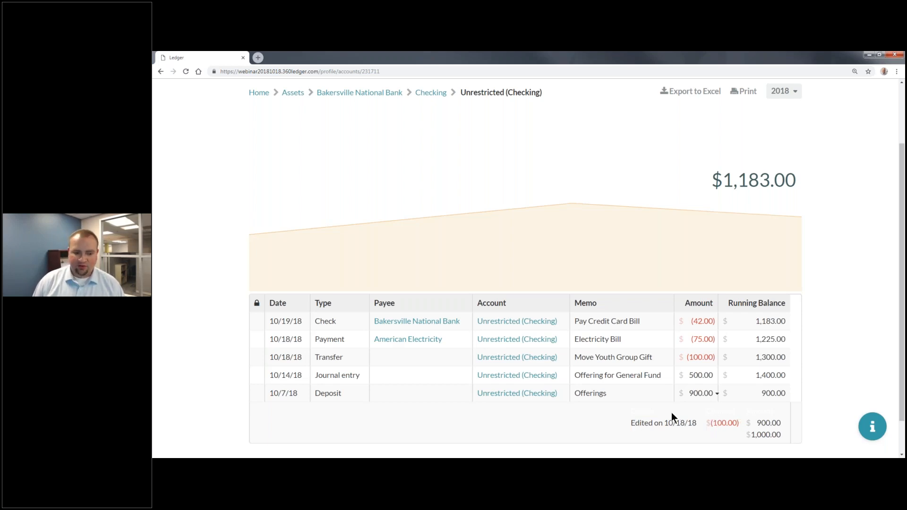
left_click(333, 393)
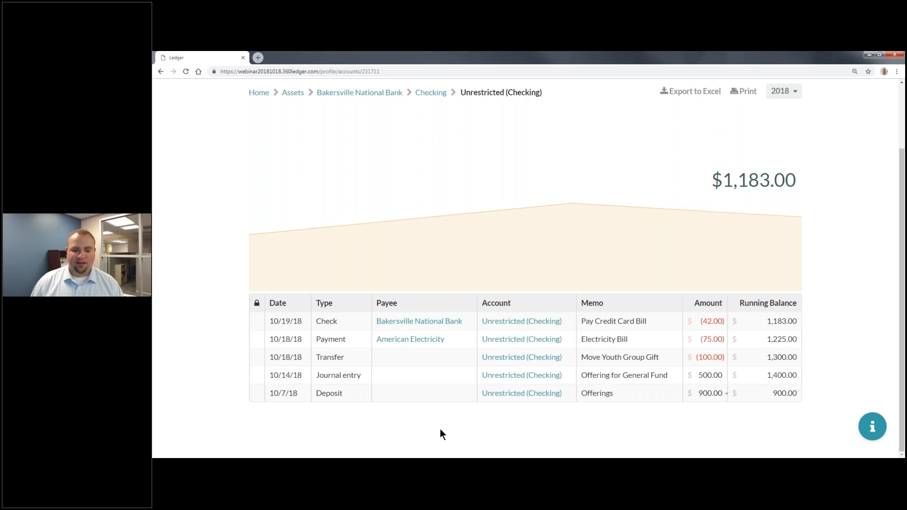
- Reopen the Offerings deposit, review its prior amendments, debits and credits, and close it without changes
left_click(321, 394)
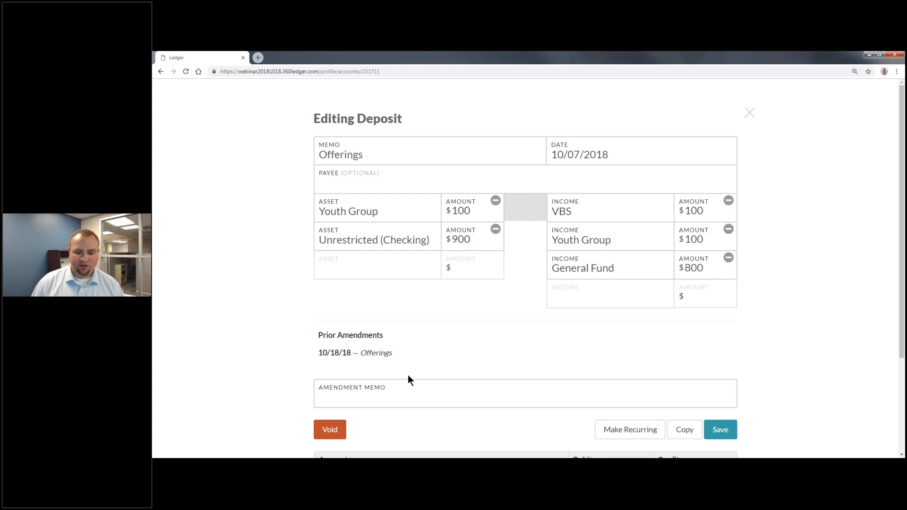
left_click(417, 387)
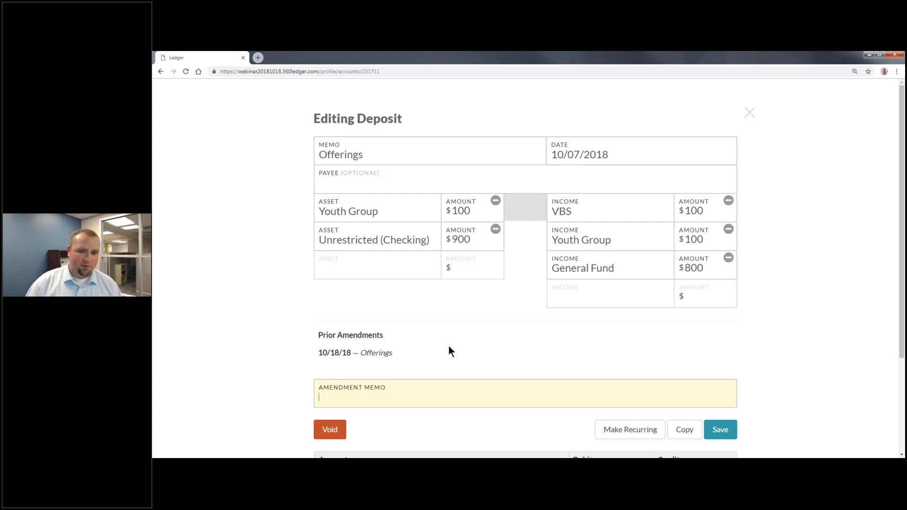
scroll(513, 323, "down", 3)
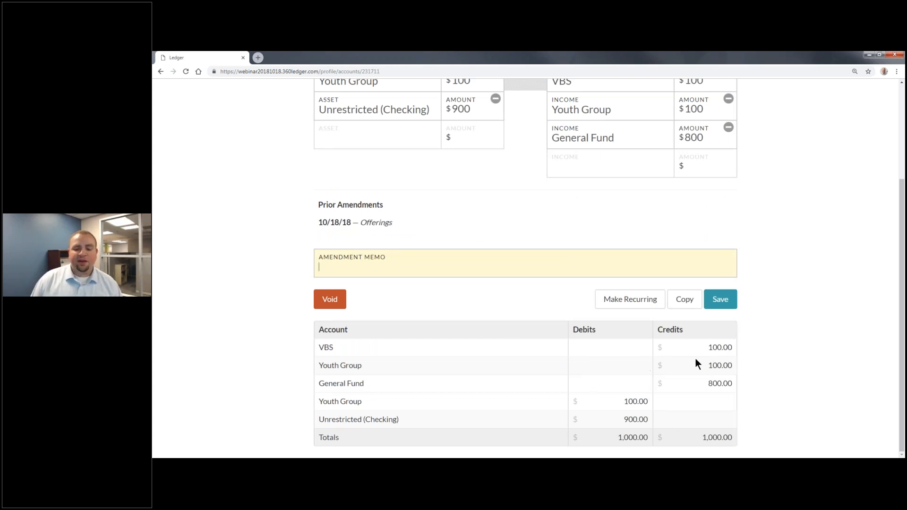
scroll(676, 394, "up", 3)
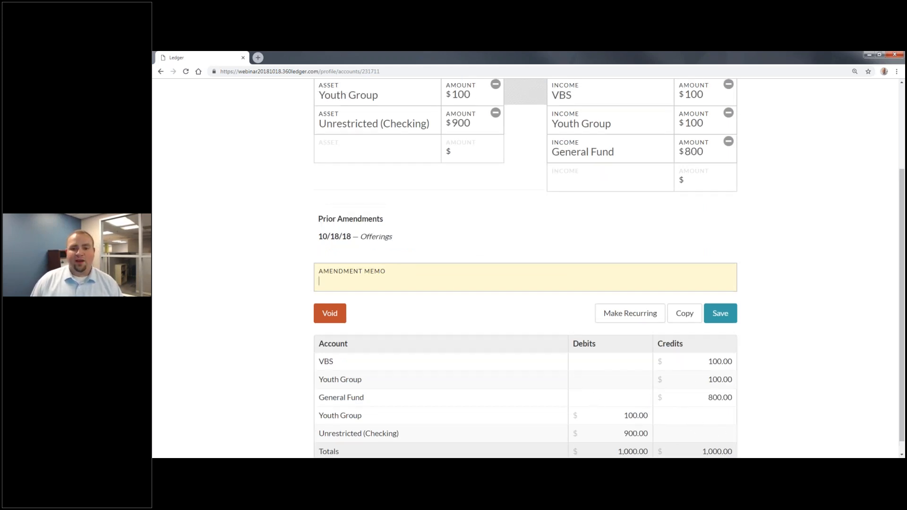
left_click(749, 112)
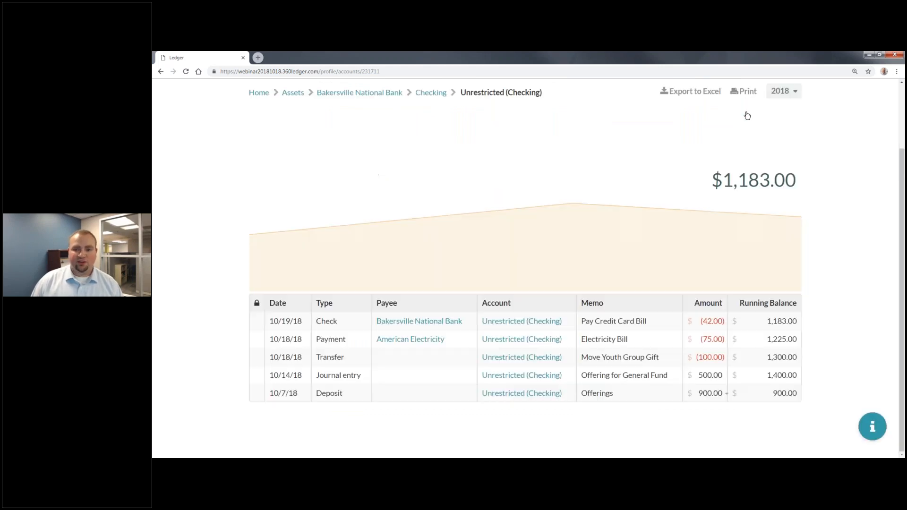
- Open the Event Log and review the journal entry behind the latest transaction revision, closing the entry without changes
scroll(872, 187, "up", 2)
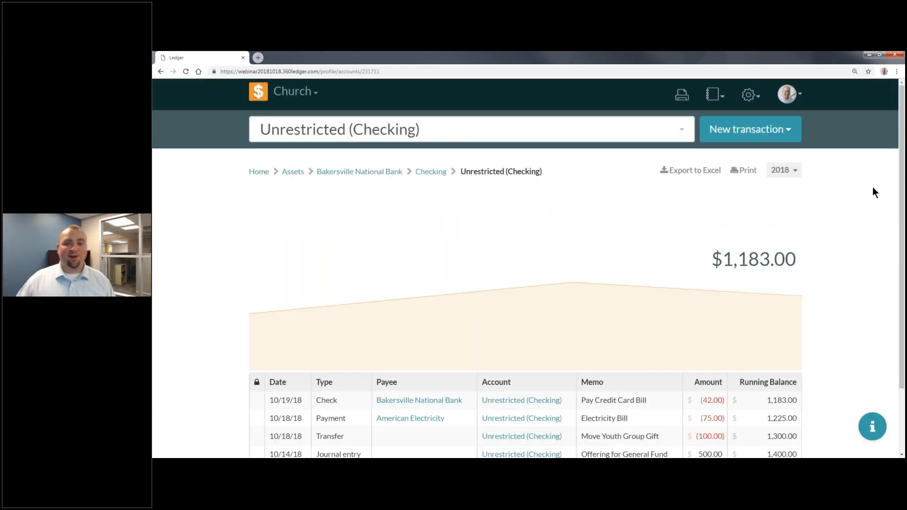
left_click(714, 95)
left_click(690, 204)
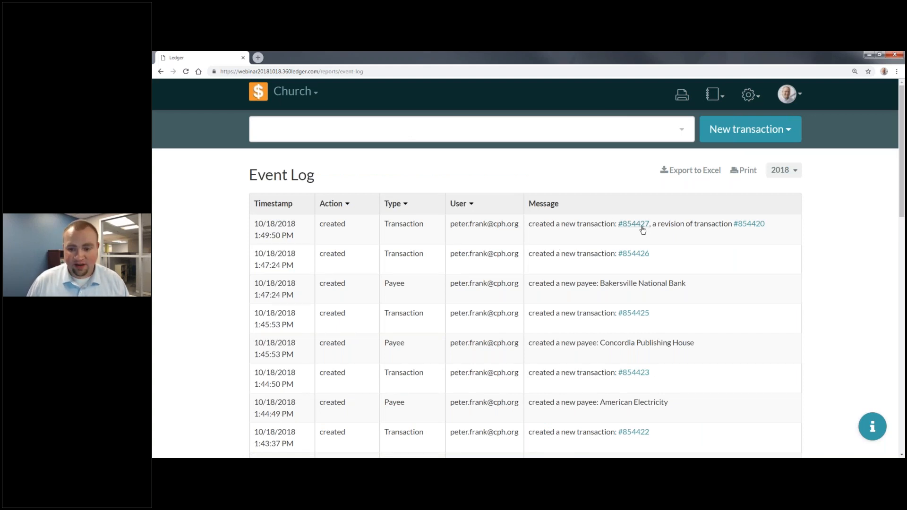
left_click_drag(716, 224, 777, 217)
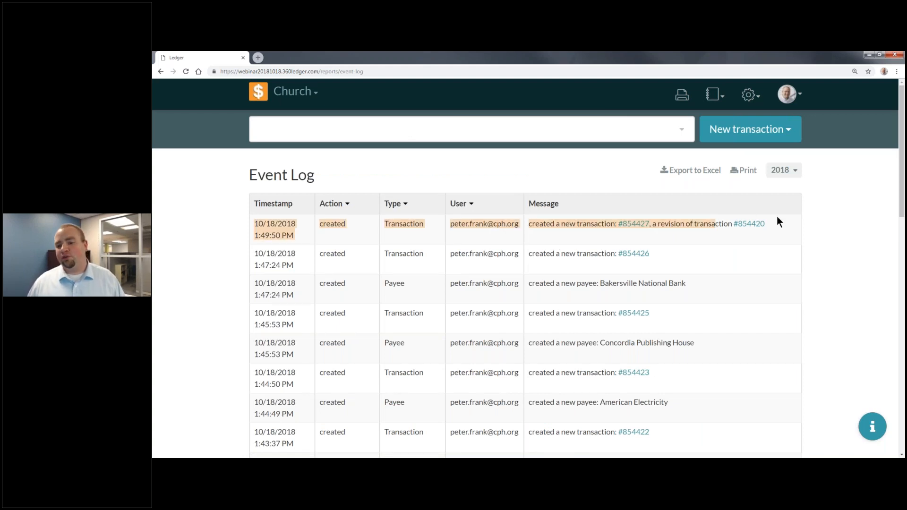
left_click(781, 216)
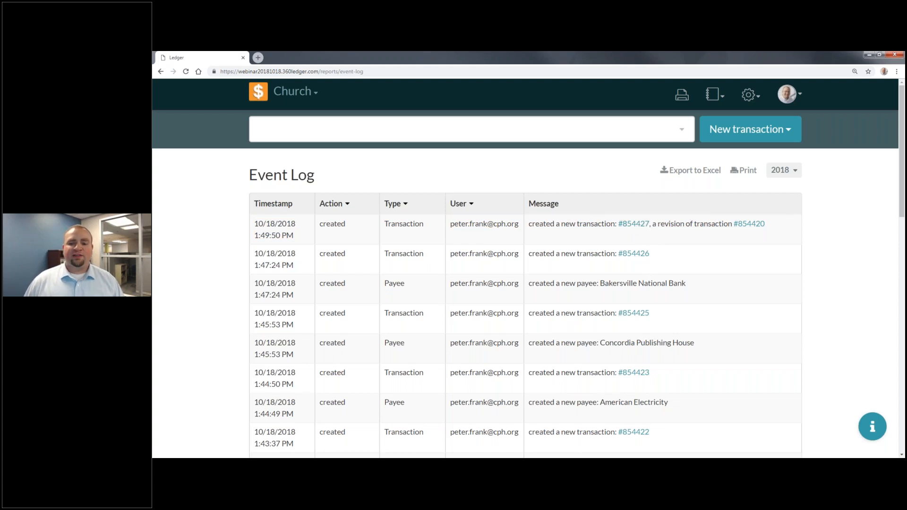
left_click(633, 224)
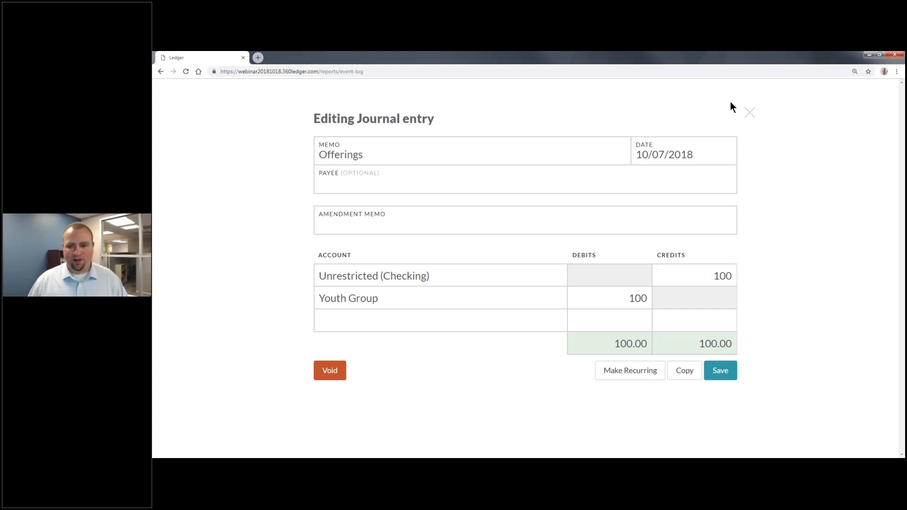
left_click(750, 113)
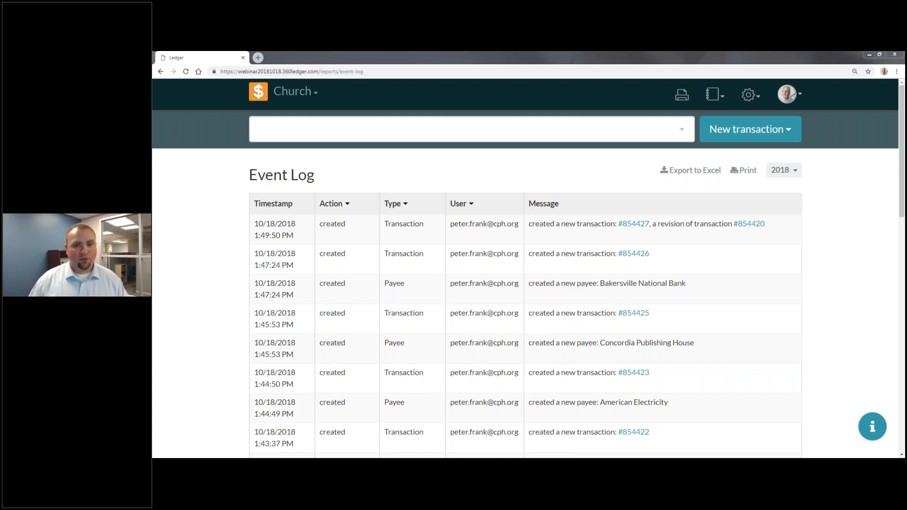
- Go from the home overview through Assets and Bakersville National Bank to the Checking account and look over its transactions
left_click(261, 90)
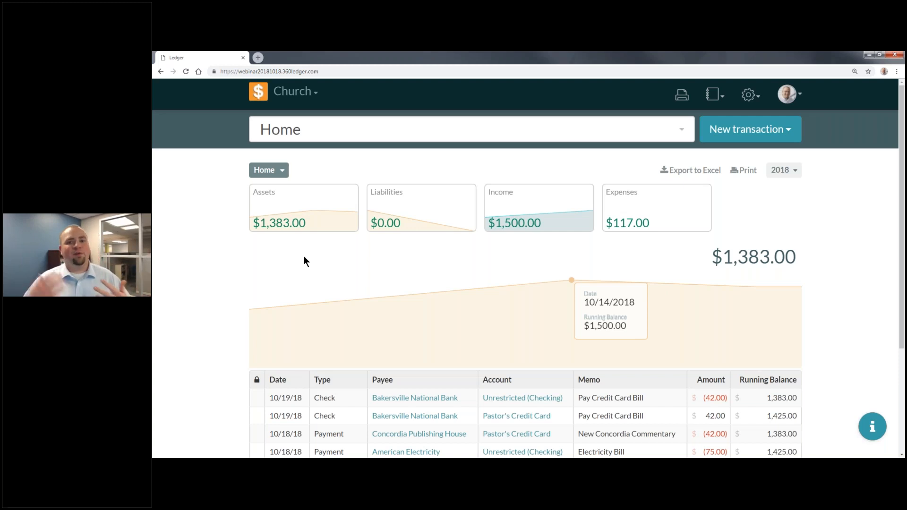
left_click(277, 200)
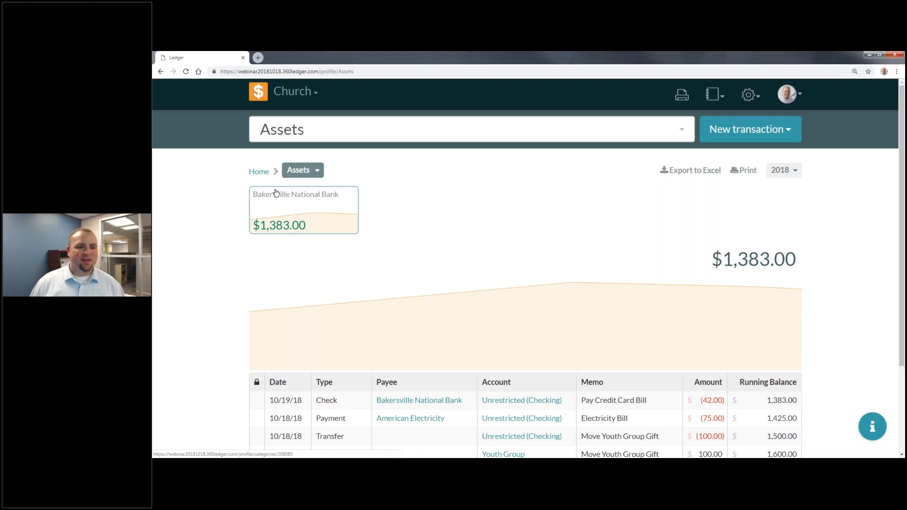
left_click(309, 194)
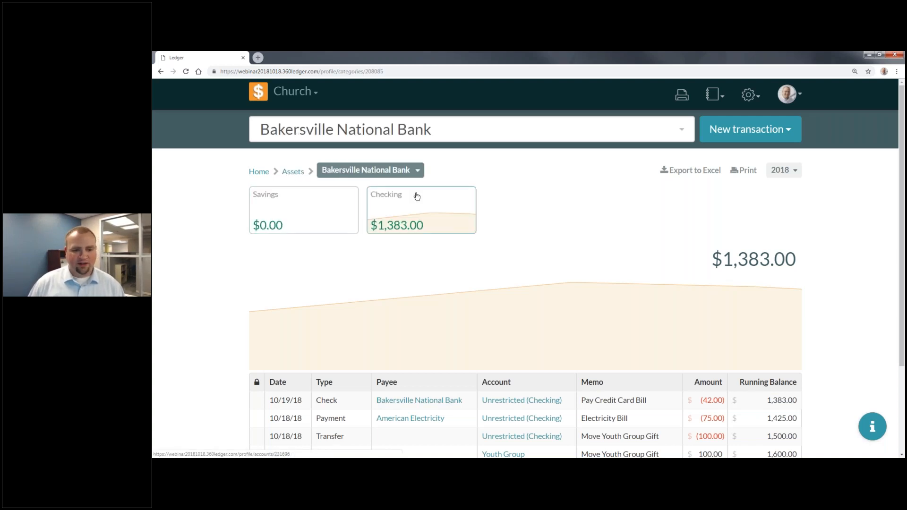
left_click(437, 219)
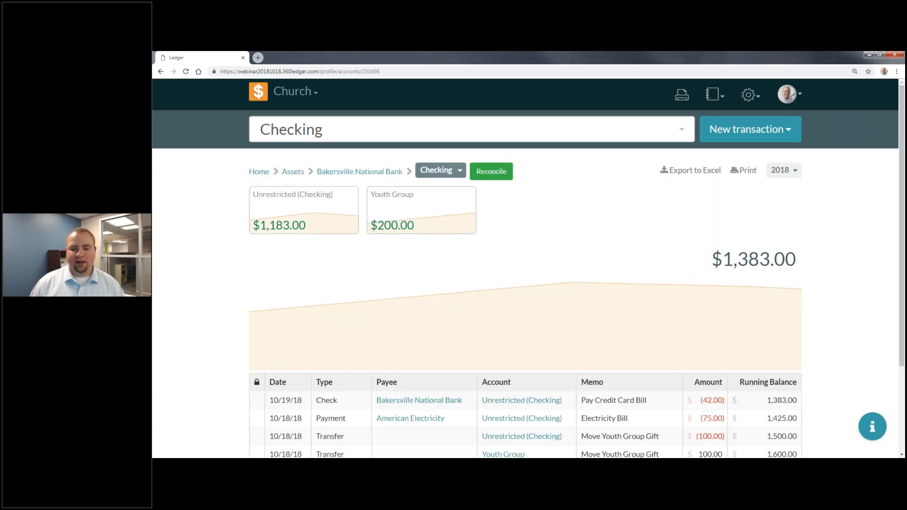
scroll(595, 267, "down", 3)
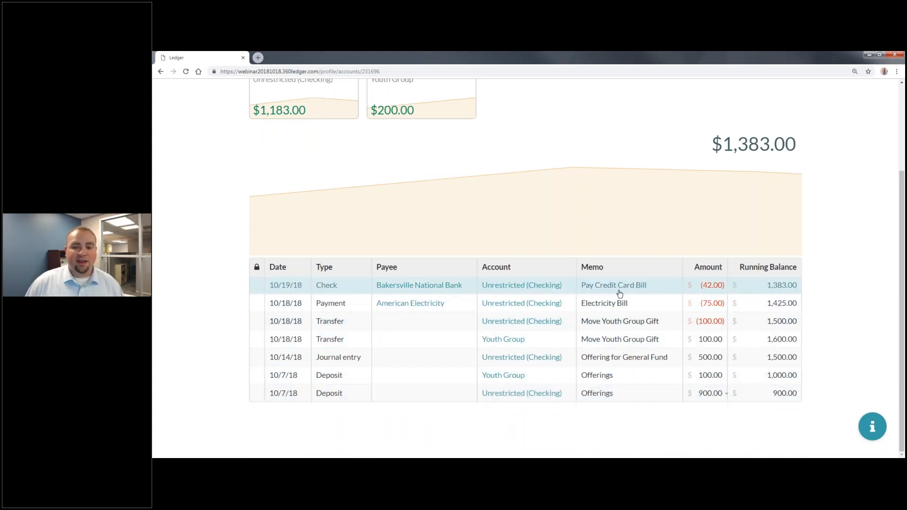
scroll(613, 291, "up", 3)
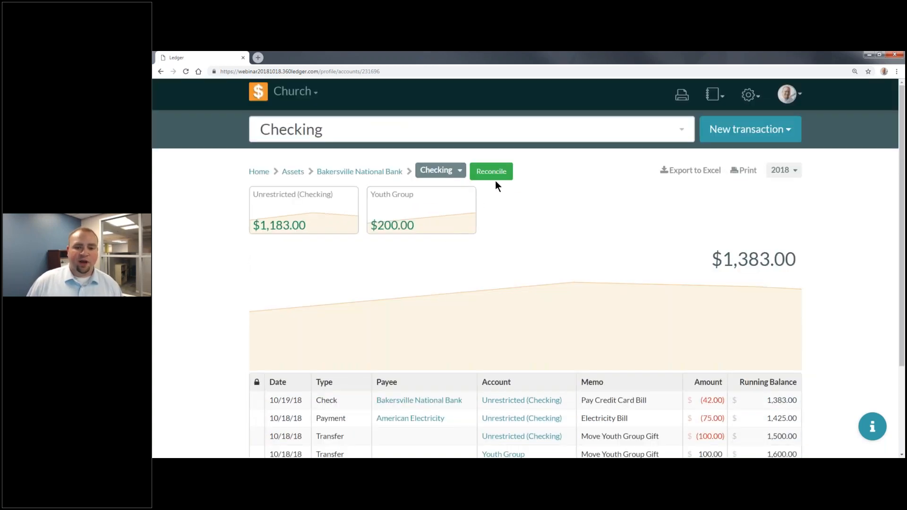
- Start reconciling the Checking account and set the statement's ending balance to $1425
left_click(495, 173)
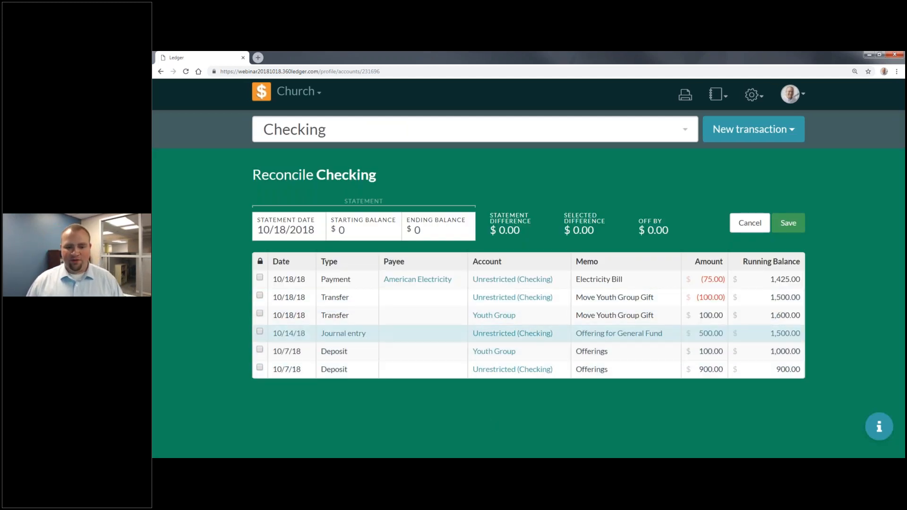
left_click(393, 238)
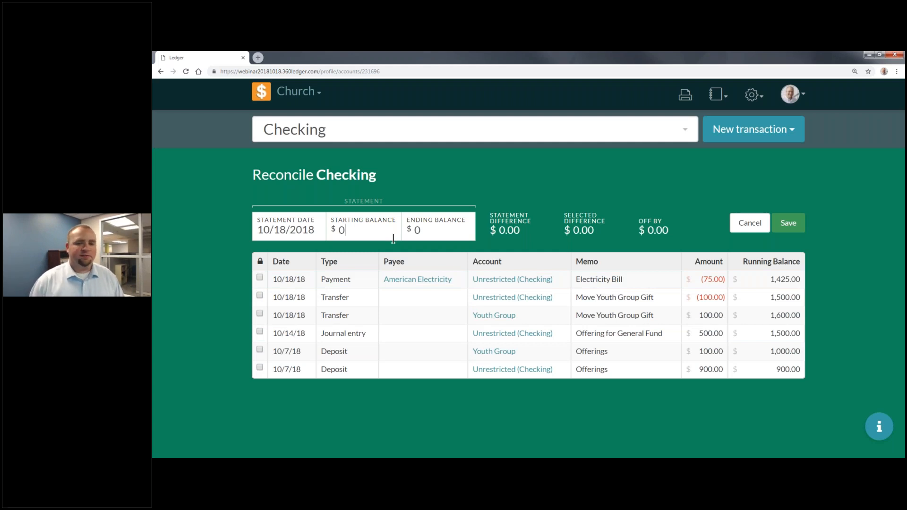
key("Tab")
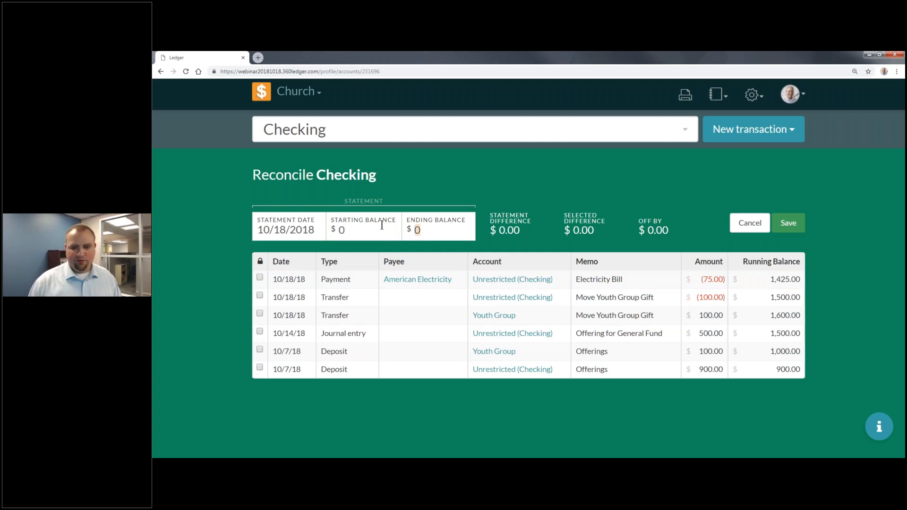
type("1425")
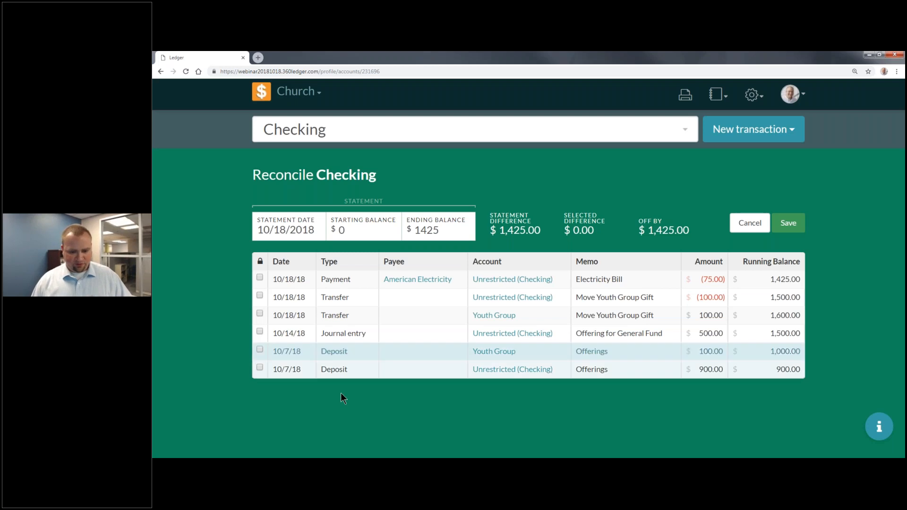
- Mark all six listed Checking transactions from 10/7/18 to 10/18/18 as cleared, save the reconciliation, and review the account's transaction list
left_click(260, 367)
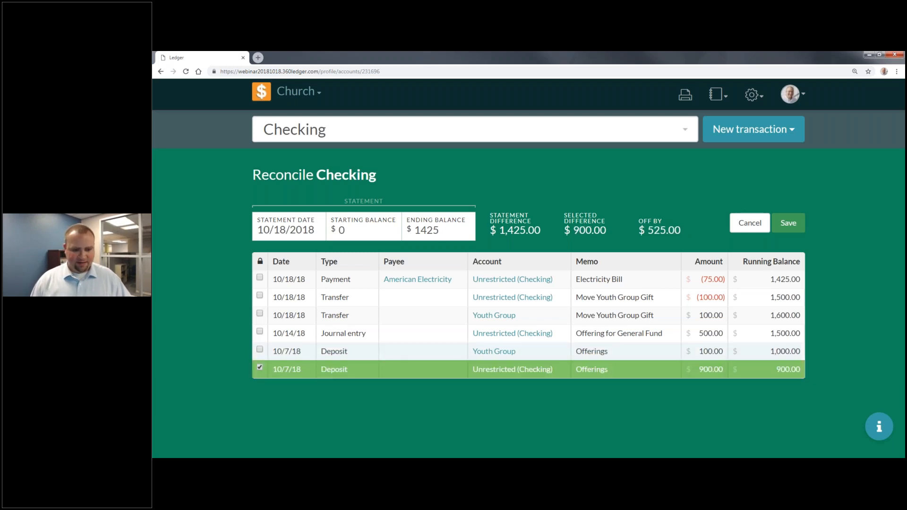
left_click(260, 349)
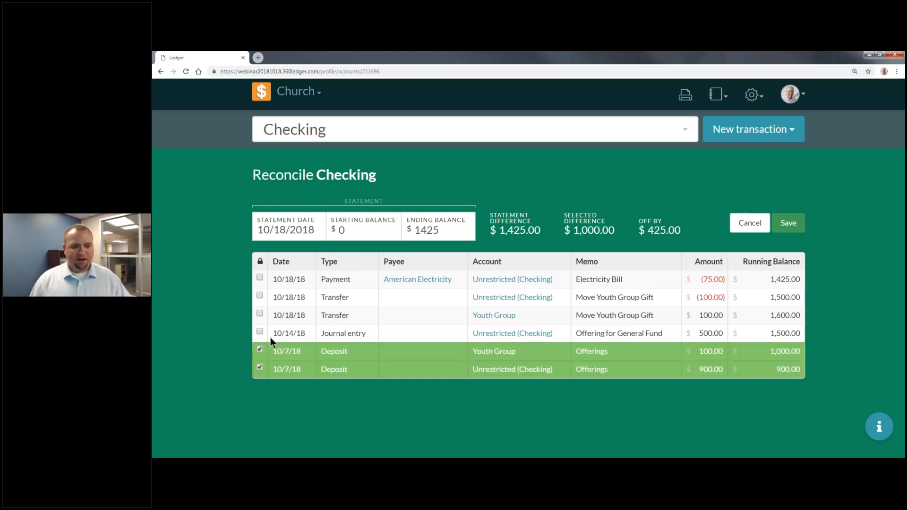
left_click(259, 332)
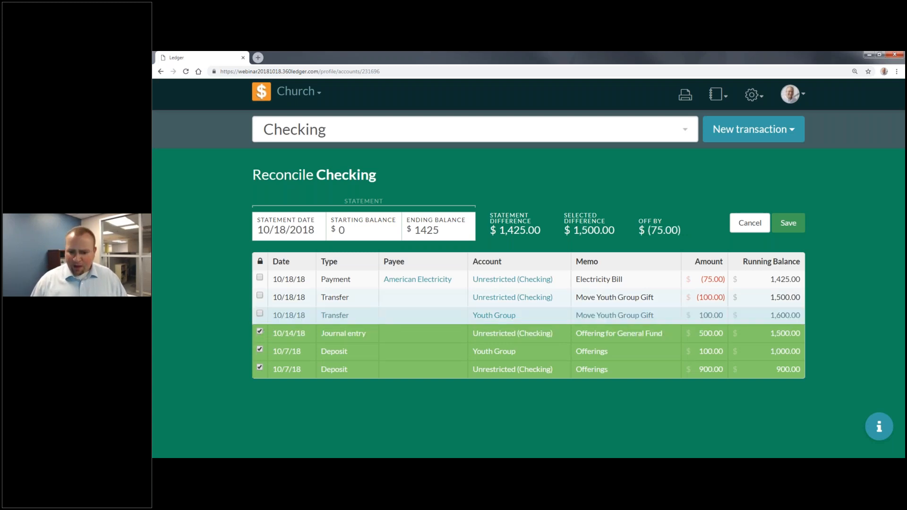
left_click(260, 314)
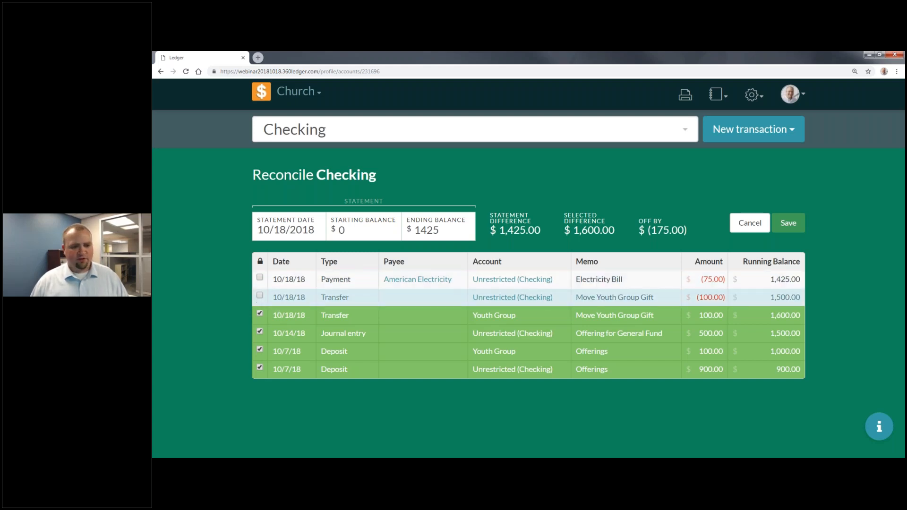
left_click(260, 297)
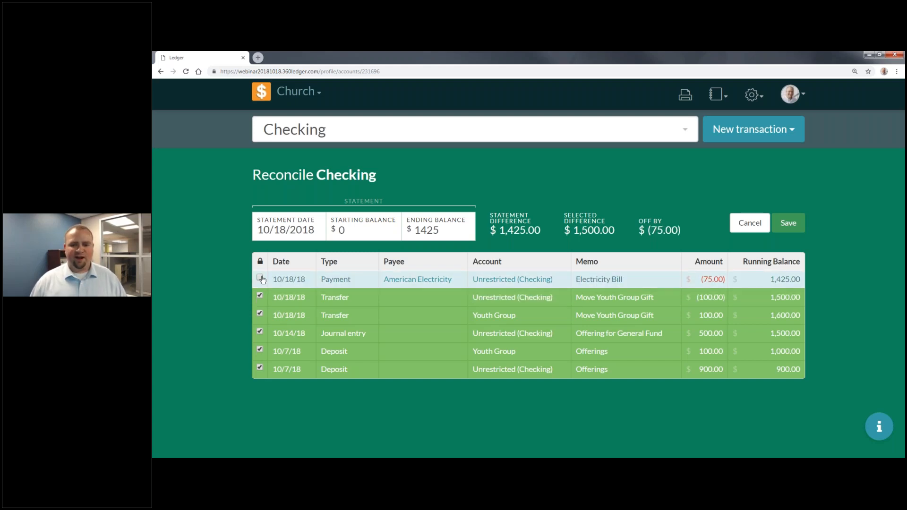
left_click(260, 279)
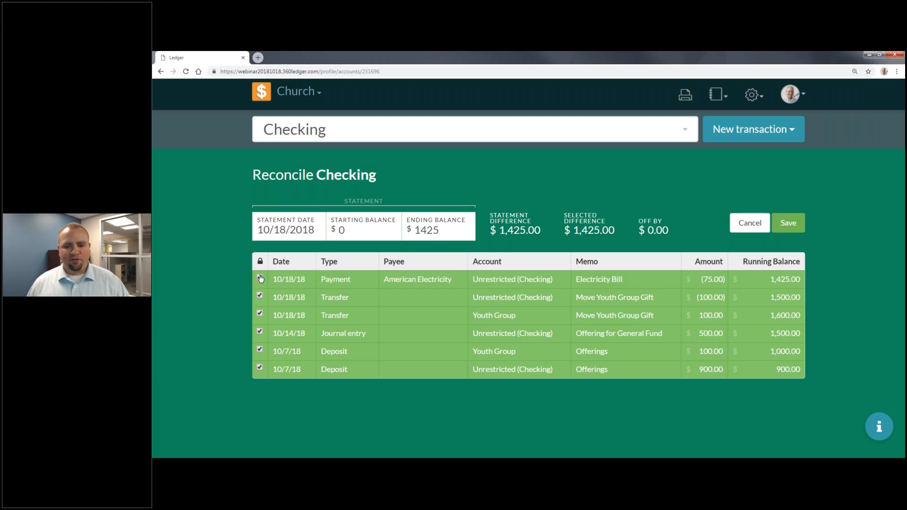
left_click(260, 278)
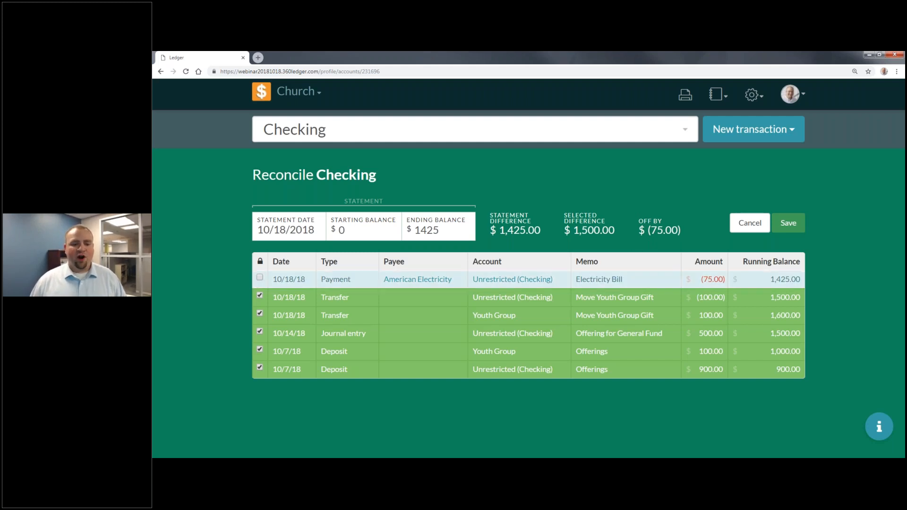
left_click(260, 278)
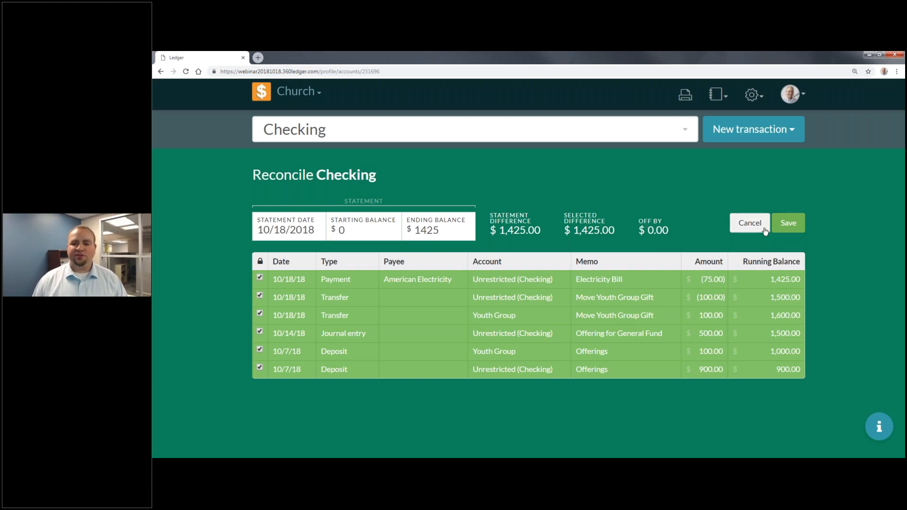
left_click(783, 226)
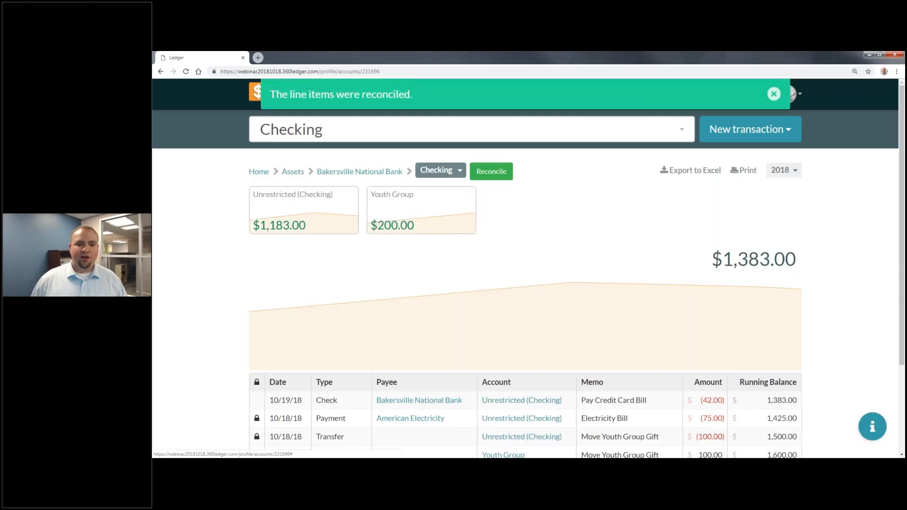
scroll(741, 227, "down", 3)
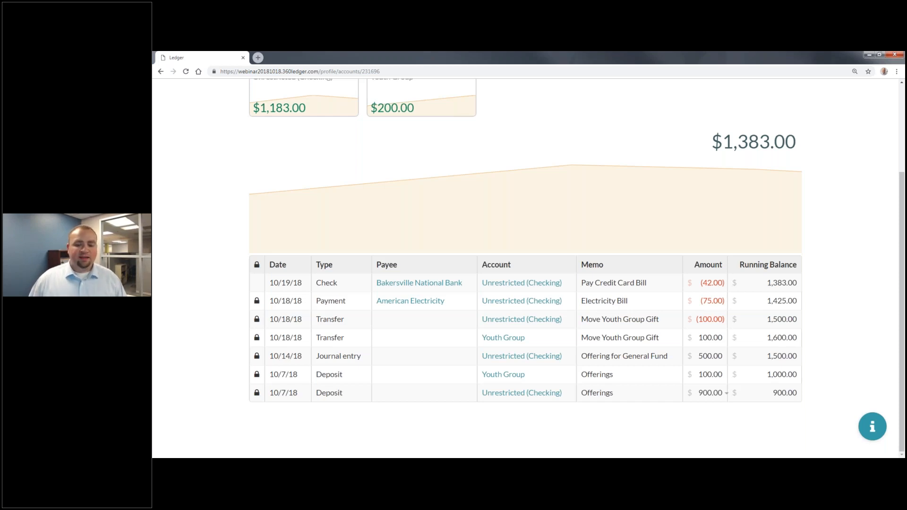
scroll(260, 297, "up", 3)
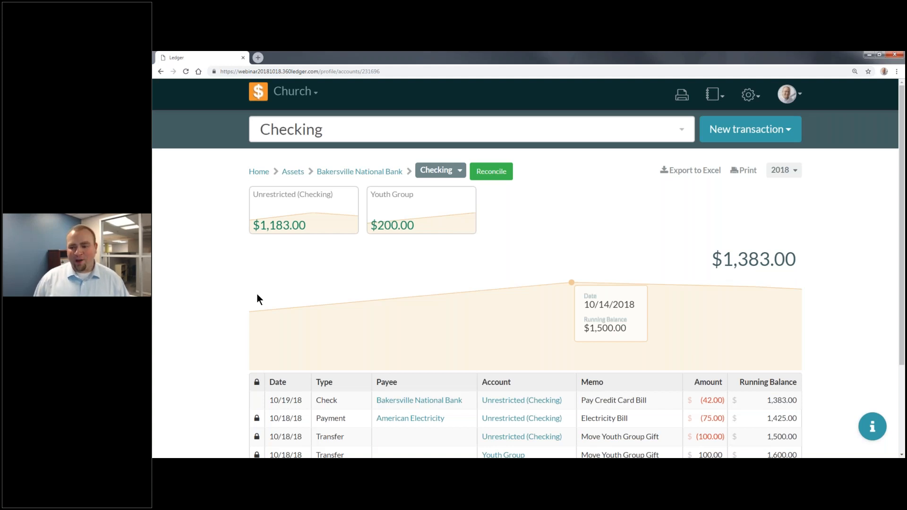
- Open the General Ledger report and filter its transaction type to check only
left_click(720, 100)
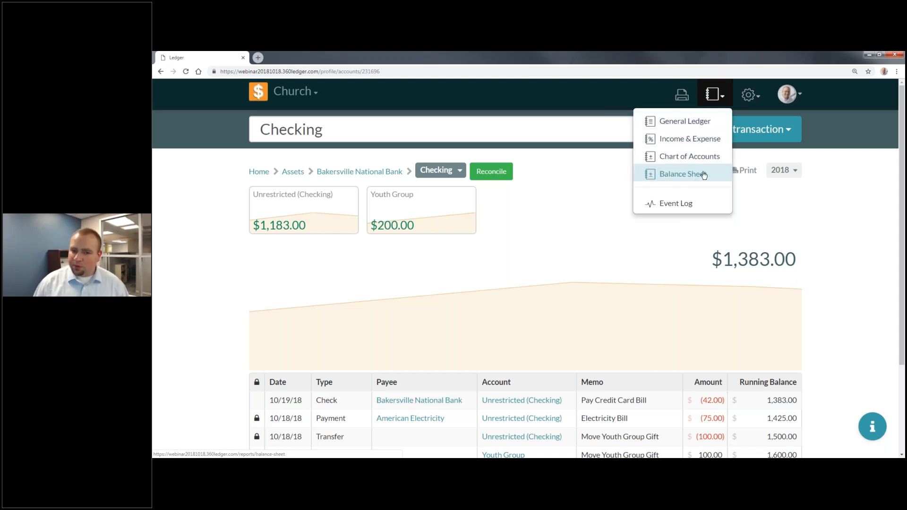
left_click(704, 125)
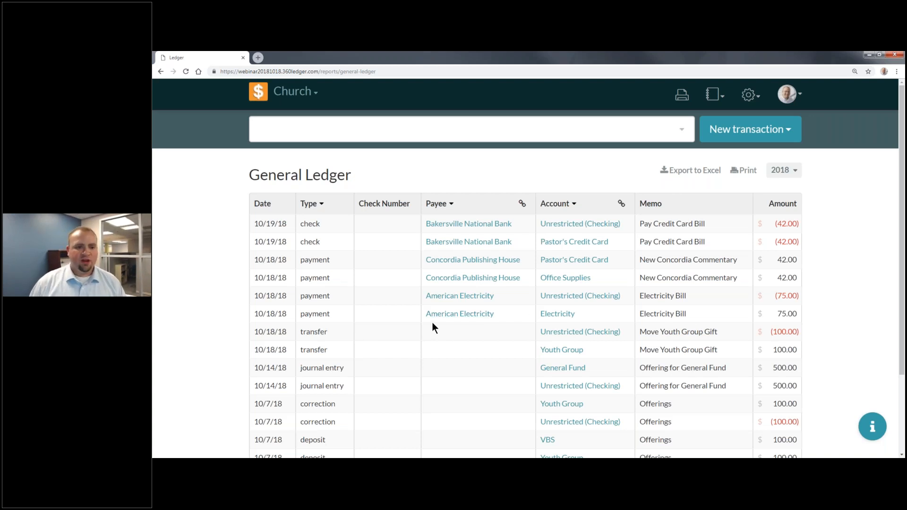
left_click(321, 205)
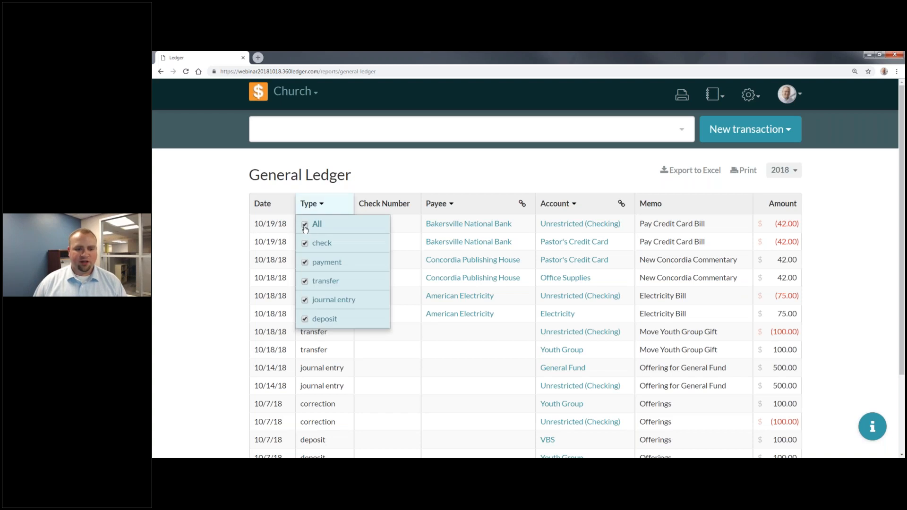
left_click(304, 225)
left_click(315, 243)
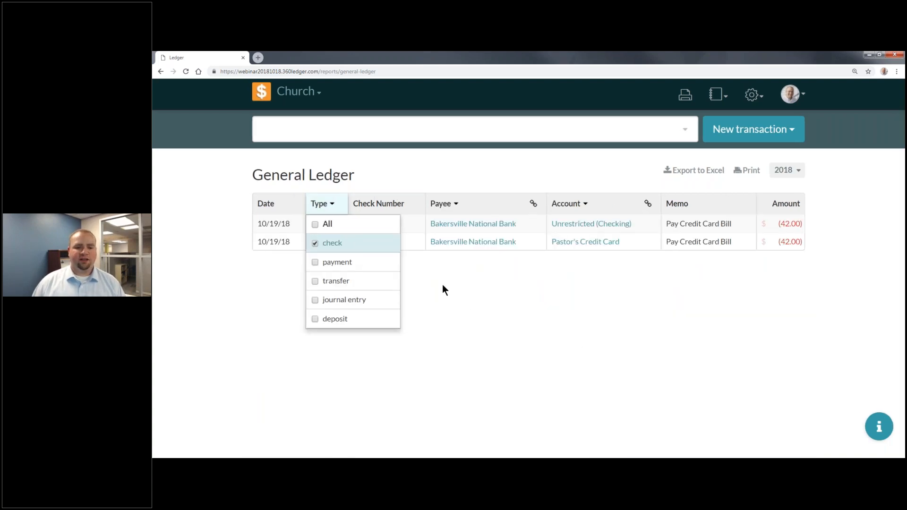
- Switch the General Ledger's type filter from check to journal entry, and restore it to all types
left_click(315, 243)
left_click(315, 301)
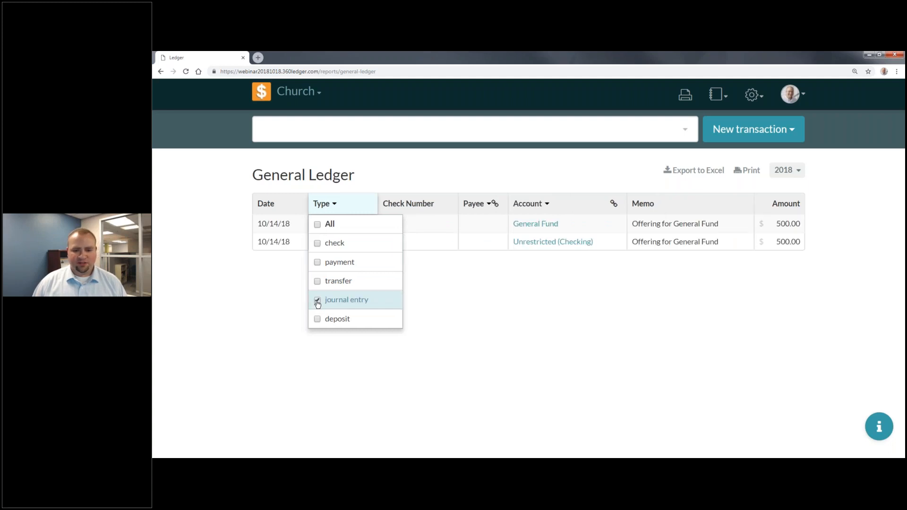
left_click(334, 204)
left_click(318, 225)
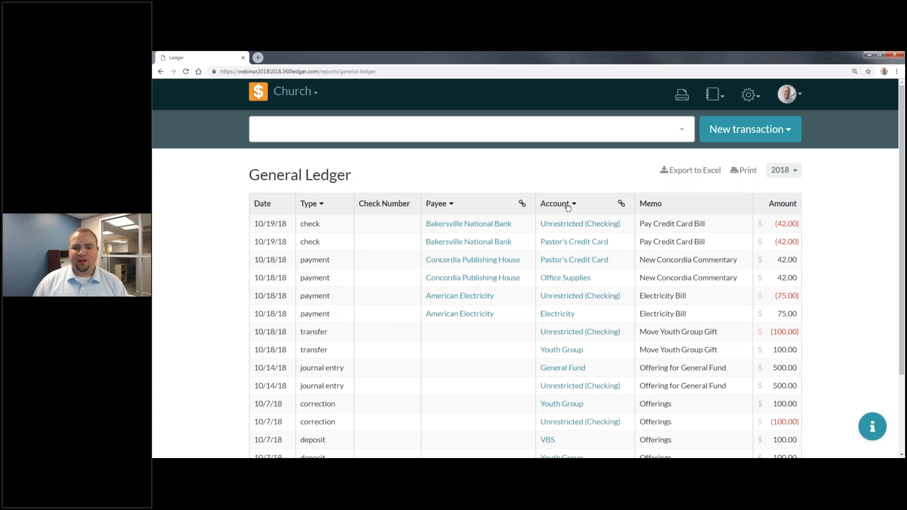
- Filter the General Ledger to the Pastor's Credit Card account only, and open that account's page to view its transactions
left_click(575, 206)
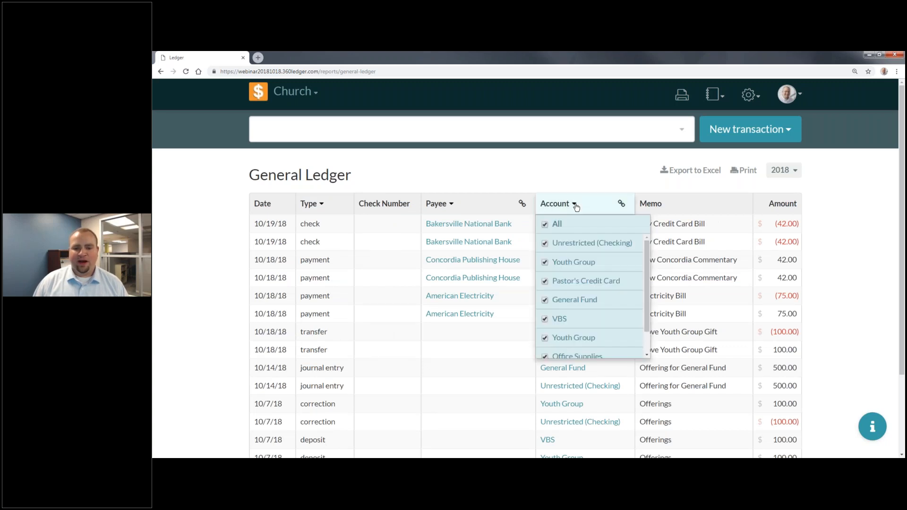
left_click(546, 225)
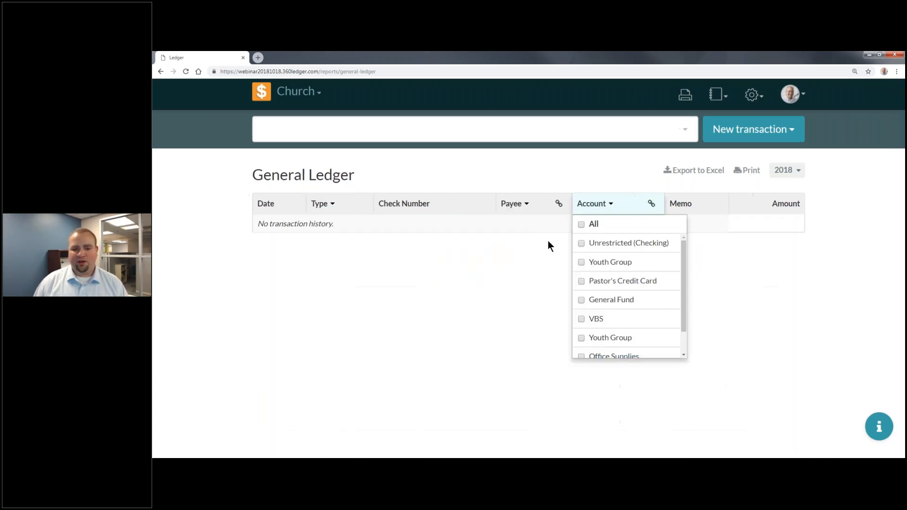
left_click(586, 283)
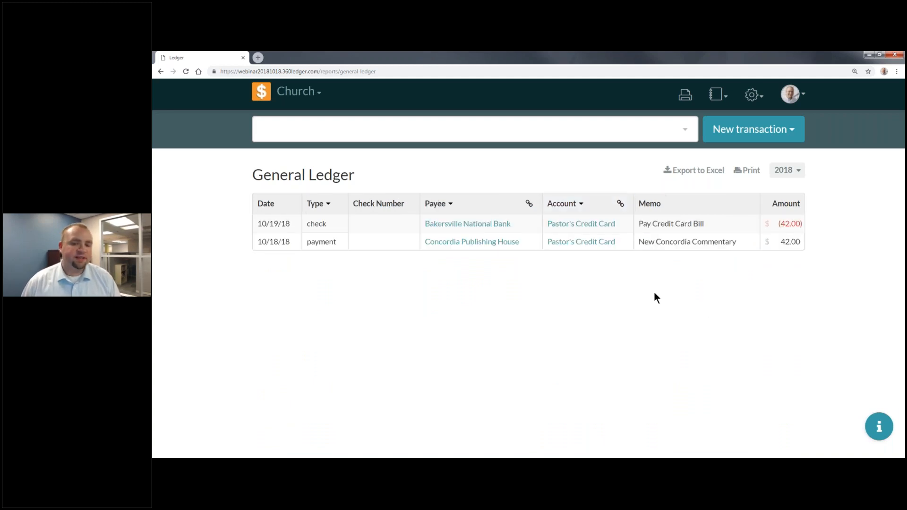
left_click(597, 226)
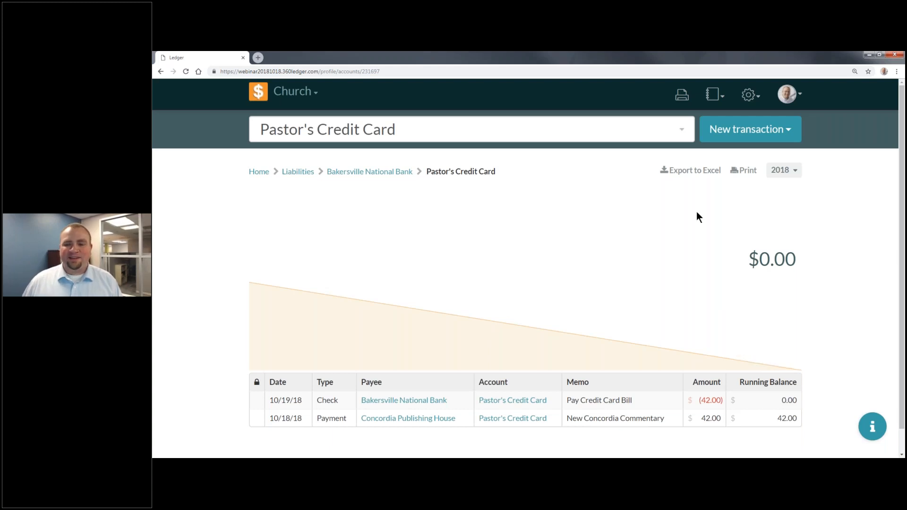
scroll(637, 216, "down", 1)
scroll(642, 210, "up", 1)
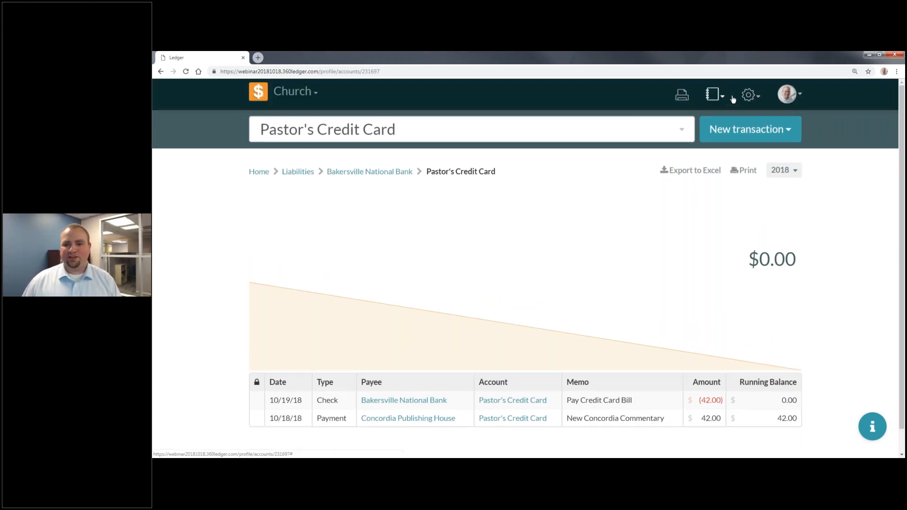
- Reopen the General Ledger report, group its transactions by payee, and look through the payee groups
left_click(713, 94)
left_click(690, 122)
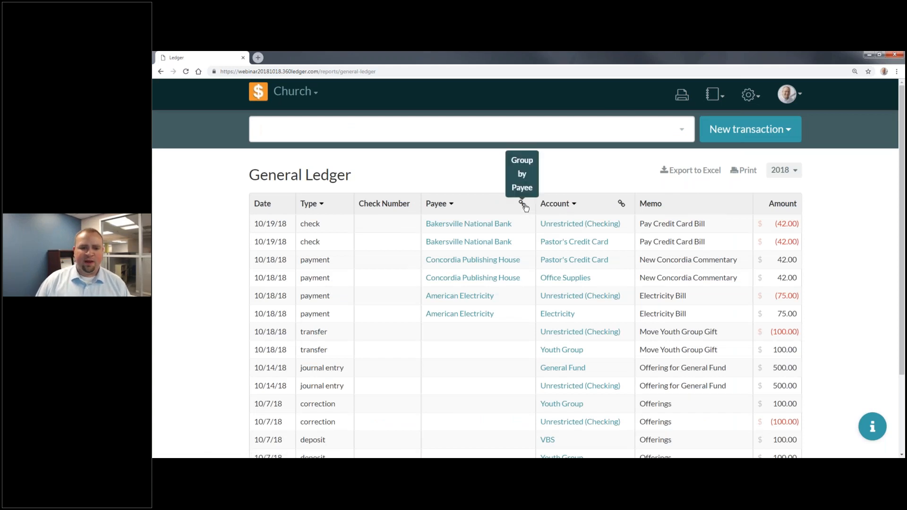
left_click(523, 204)
scroll(293, 194, "down", 5)
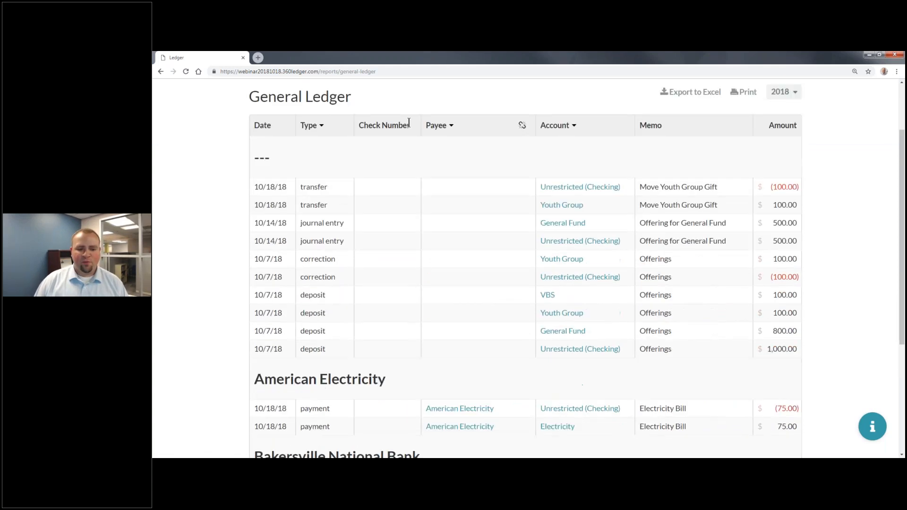
scroll(364, 328, "up", 2)
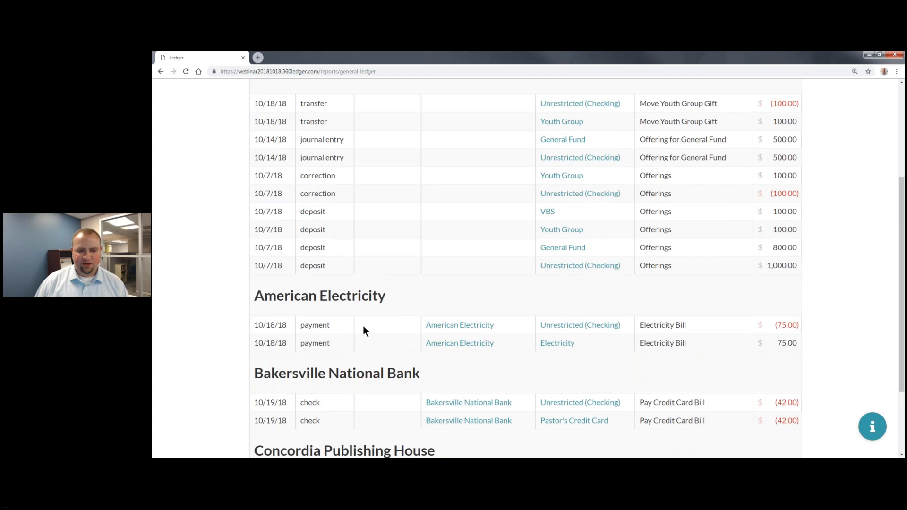
- Open the Income & Expense report and limit its period to October 2018
scroll(381, 343, "down", 1)
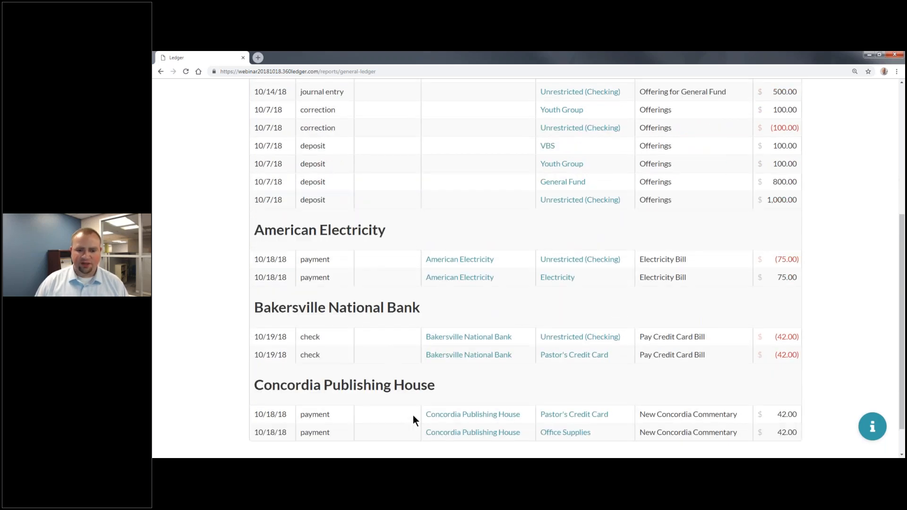
scroll(413, 415, "up", 5)
left_click(712, 97)
left_click(683, 137)
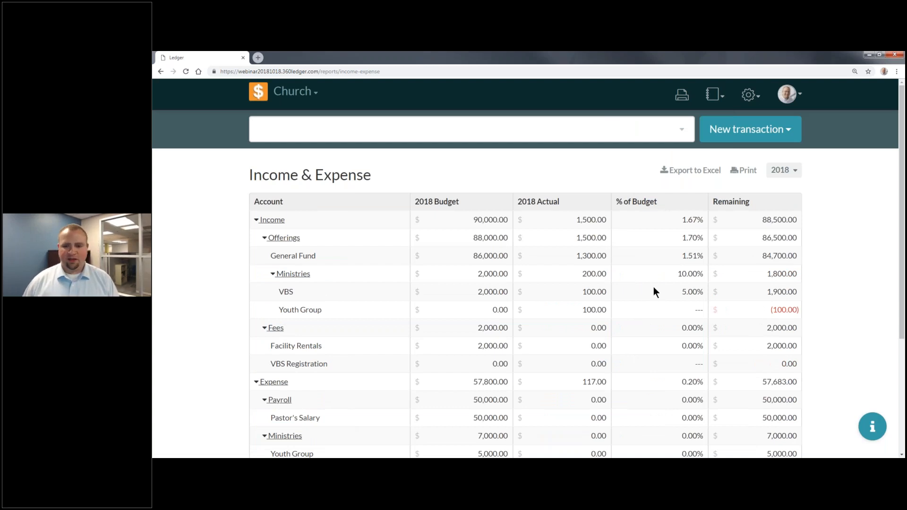
left_click(775, 172)
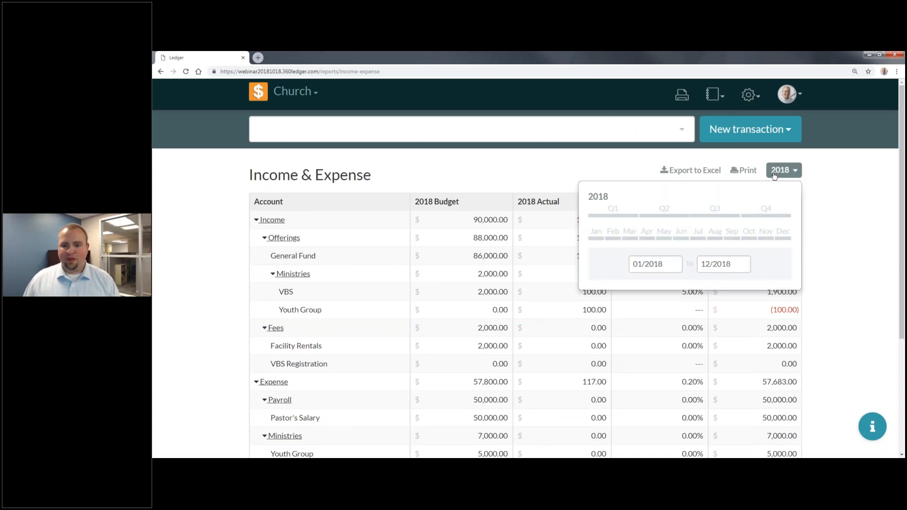
left_click(749, 232)
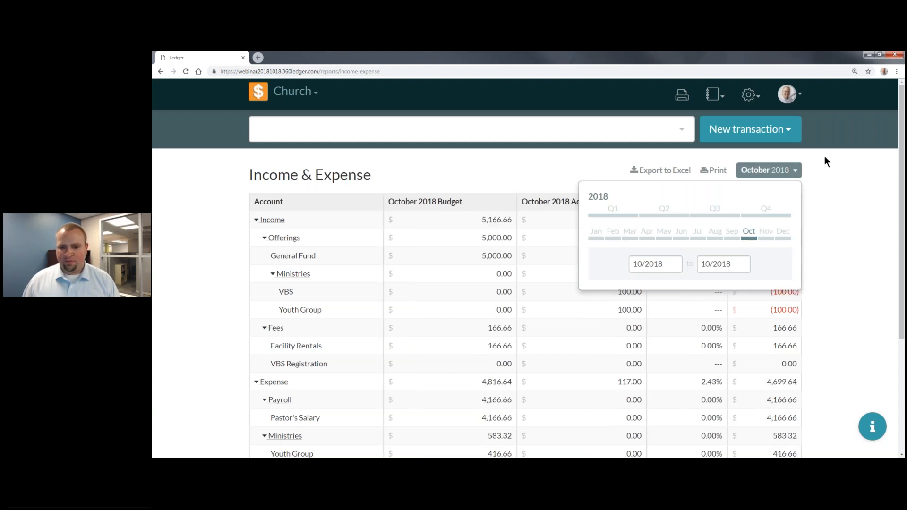
left_click(802, 171)
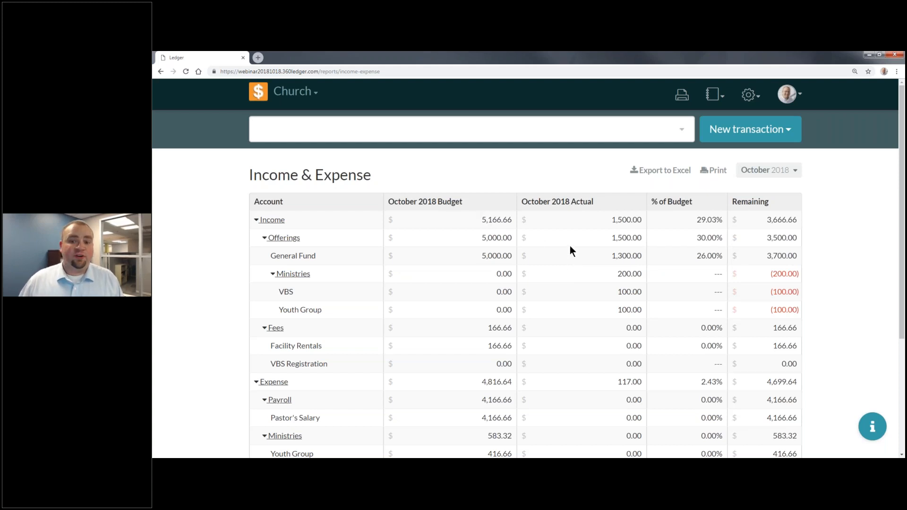
- Collapse the report's Income and Expense groups to their summary rows, and view the custom month range options
left_click(256, 220)
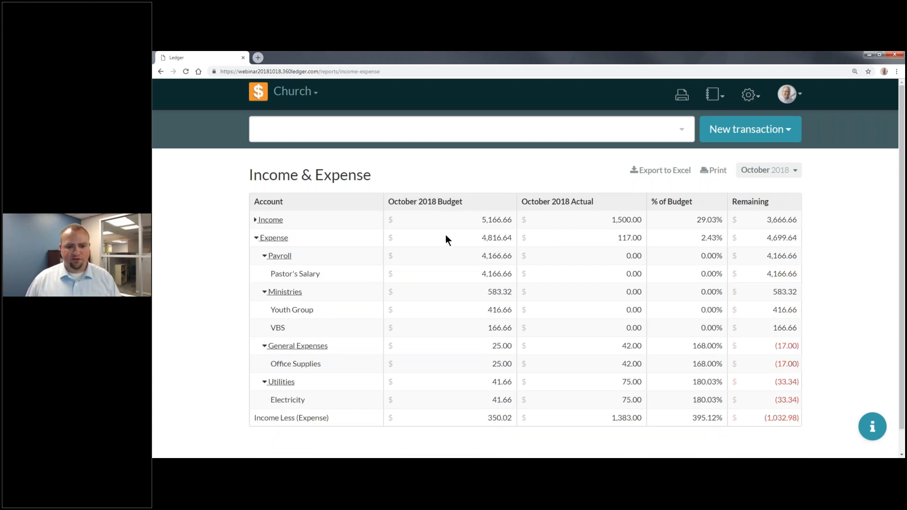
left_click_drag(618, 238, 633, 238)
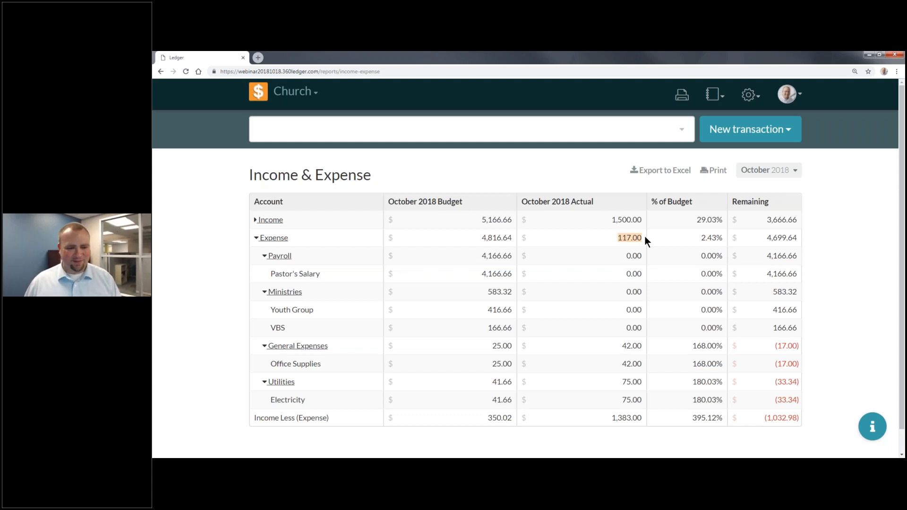
left_click(256, 238)
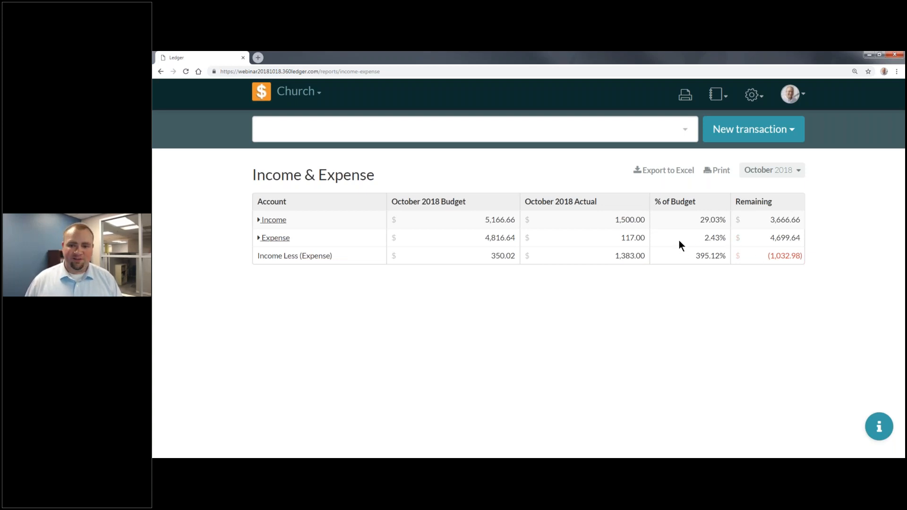
left_click(779, 171)
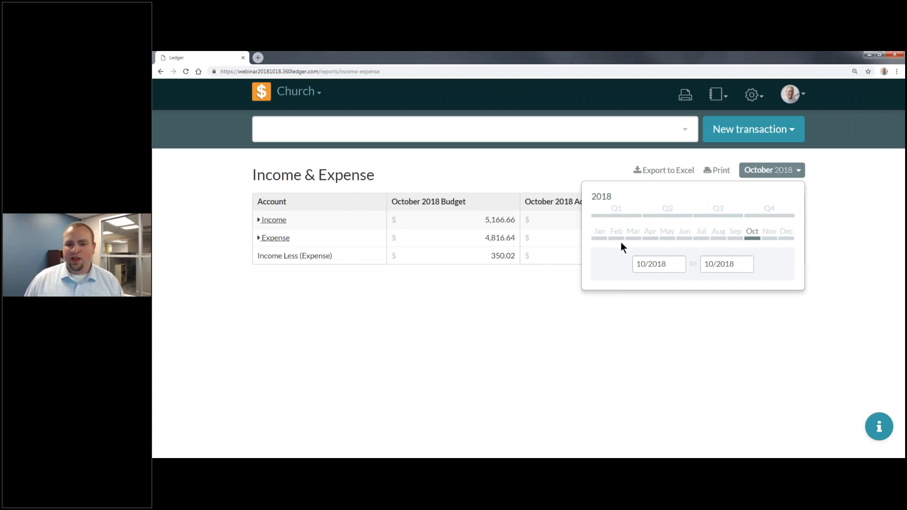
left_click(680, 264)
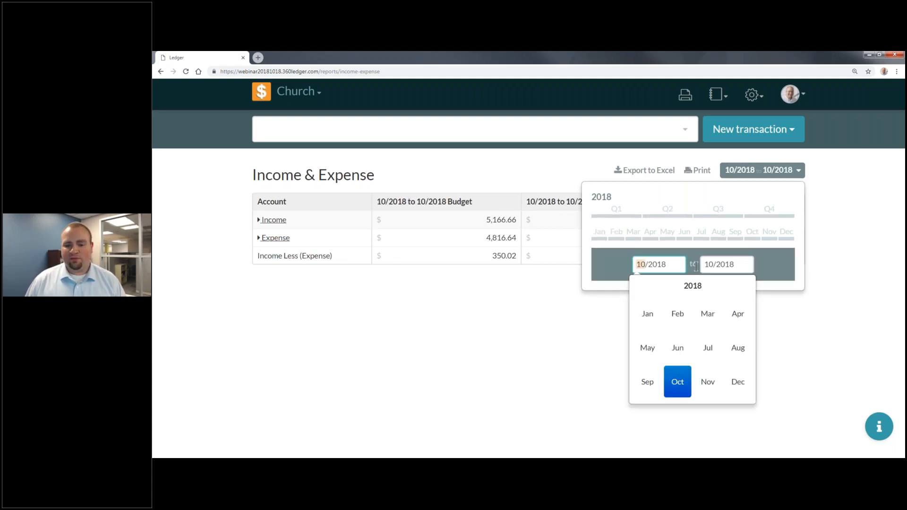
- Open the Chart of Accounts report, look through its account groups, and collapse the Expense group
left_click(718, 95)
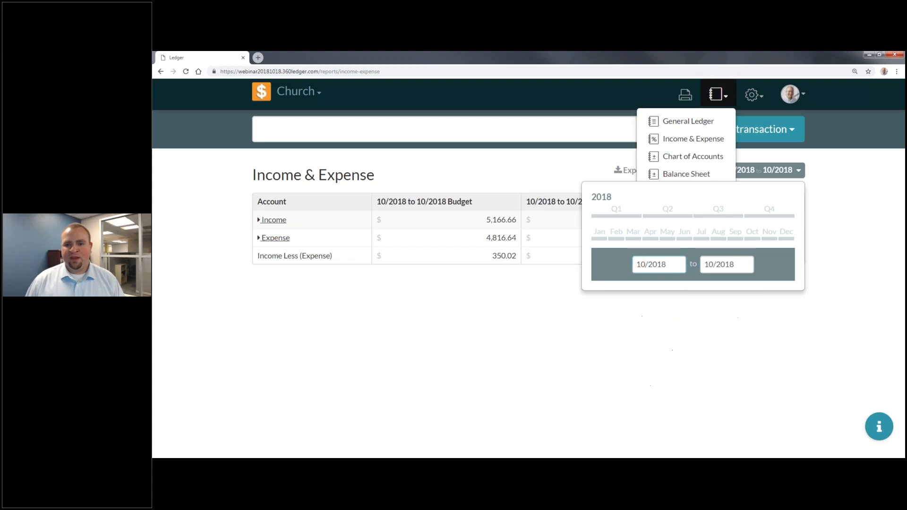
left_click(720, 157)
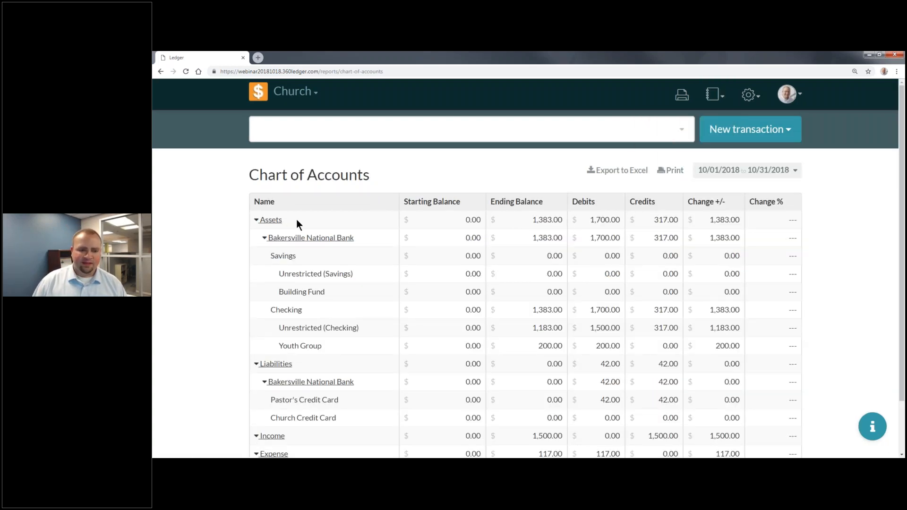
scroll(296, 219, "down", 1)
scroll(296, 227, "up", 1)
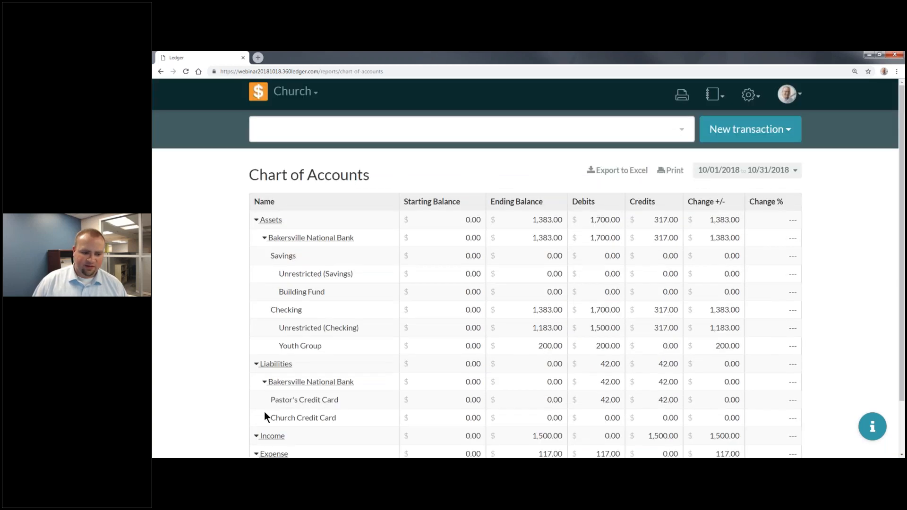
scroll(262, 411, "down", 1)
left_click(255, 393)
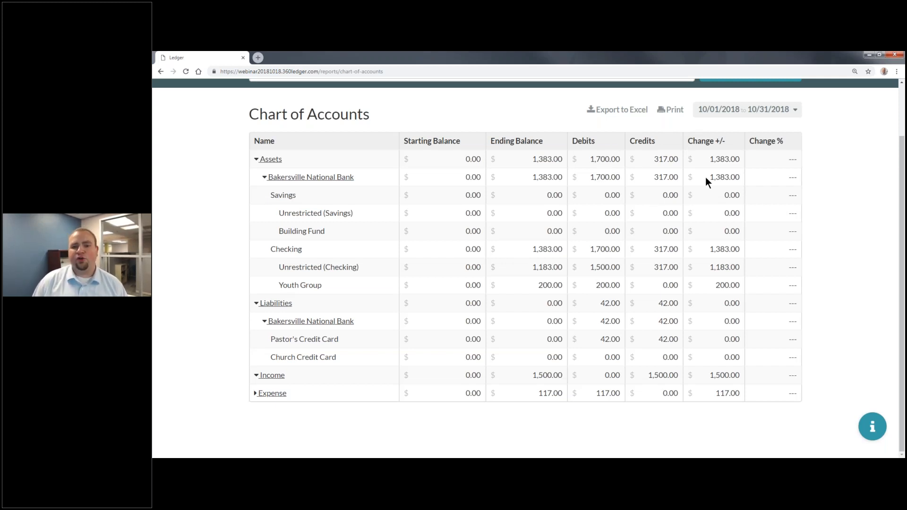
- Open the Balance Sheet report and view its date range options without changing the period
scroll(724, 168, "up", 2)
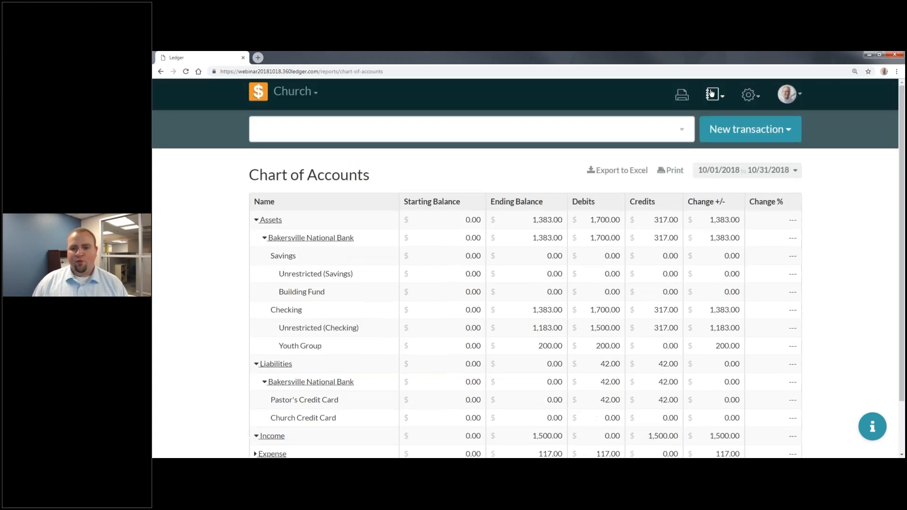
left_click(715, 94)
left_click(699, 175)
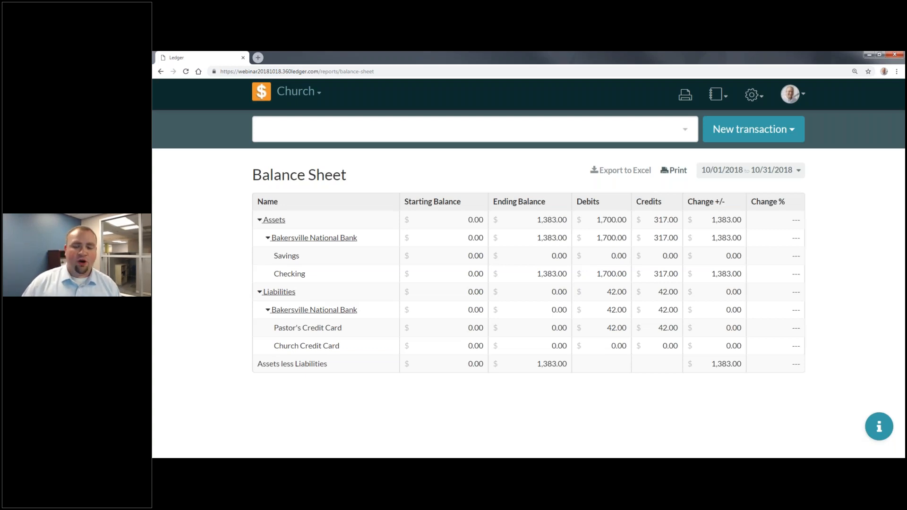
left_click(784, 171)
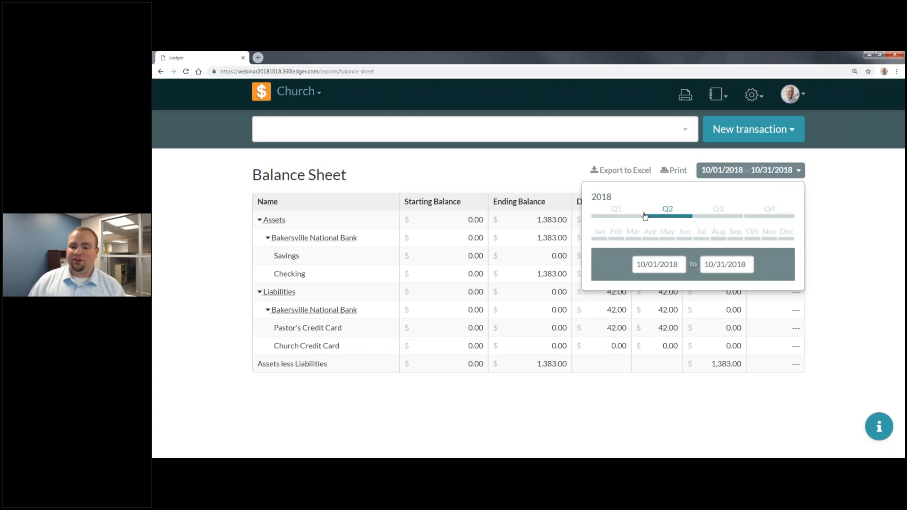
left_click(741, 172)
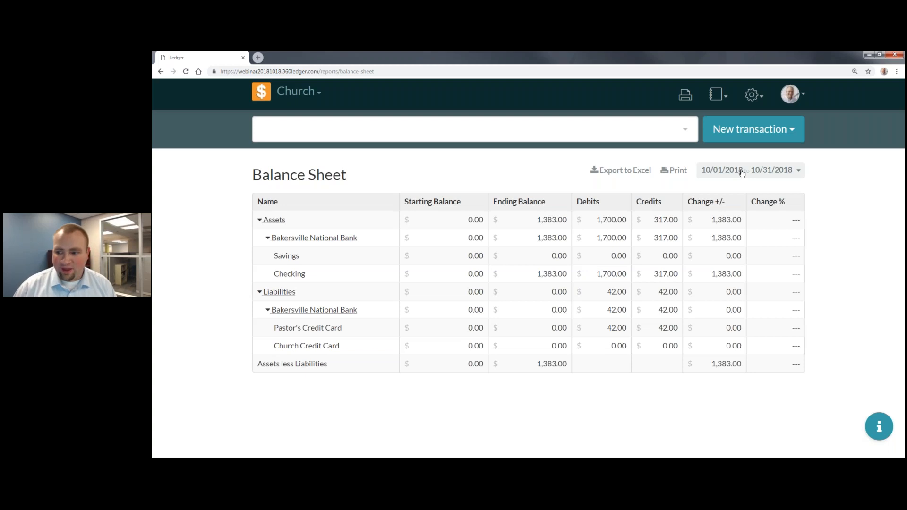